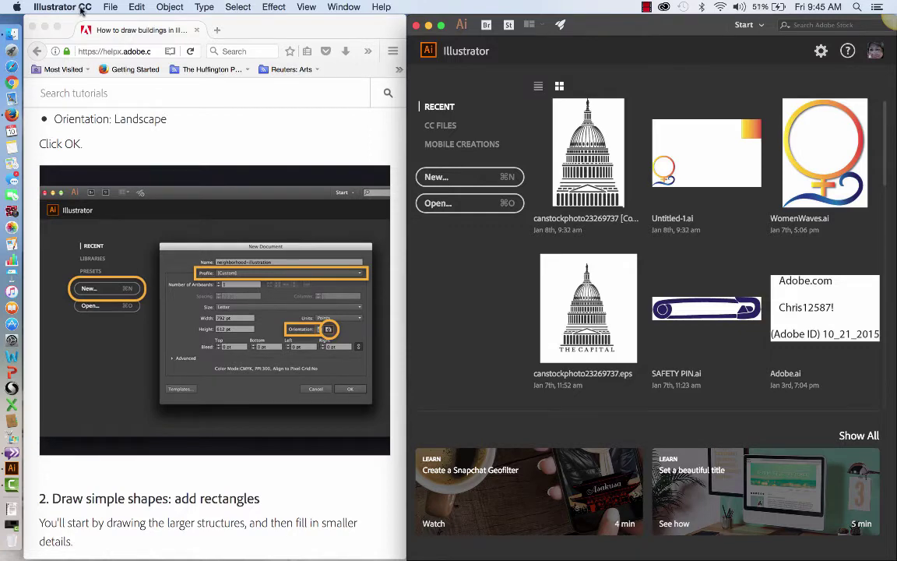
# - Create a new Print 8.5 x 11 in document titled 'Tutorial1_Basic Shapes'
pyautogui.click(110, 7)
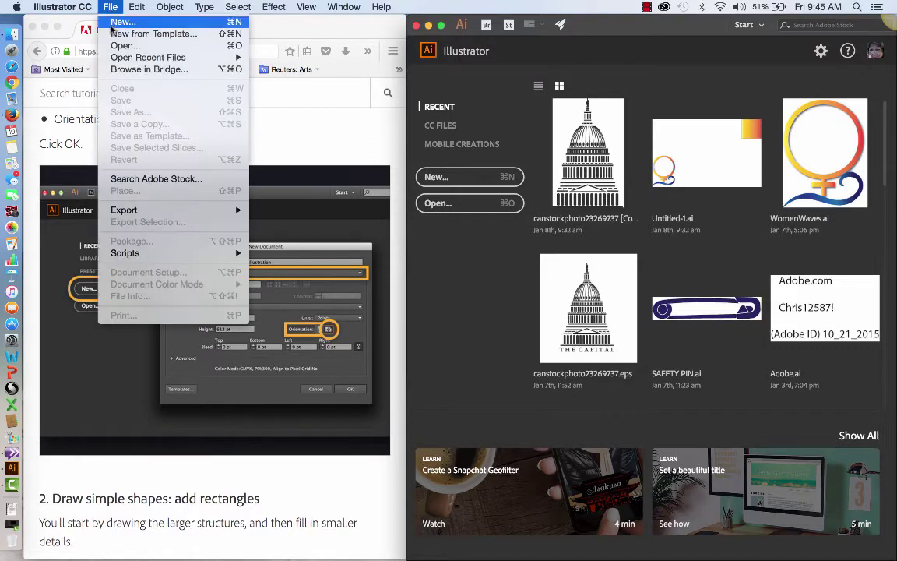
pyautogui.click(113, 25)
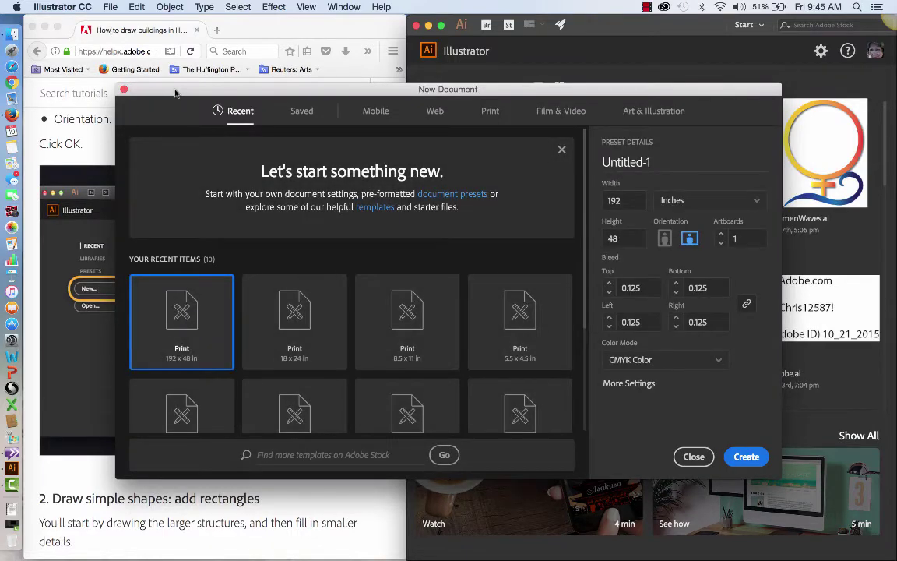
pyautogui.moveTo(175, 94); pyautogui.dragTo(363, 74)
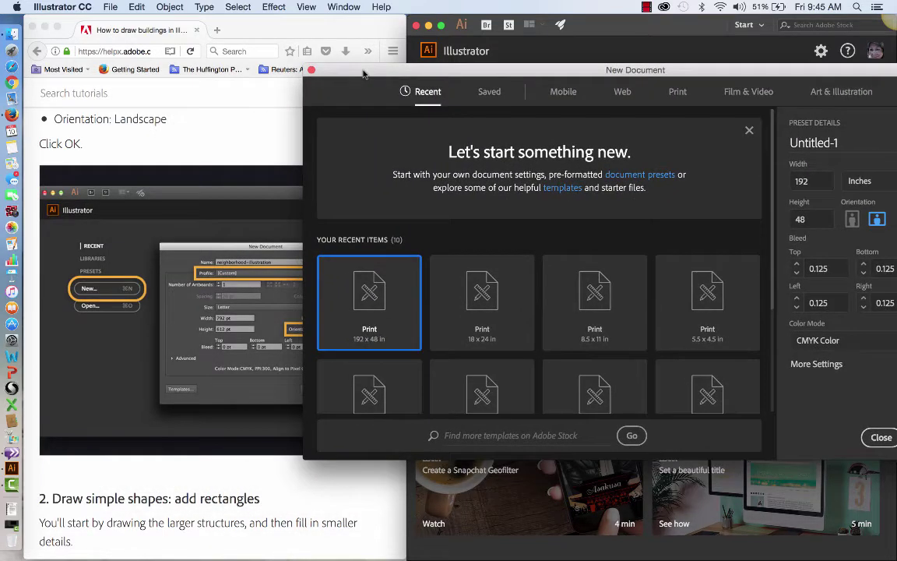
pyautogui.click(600, 309)
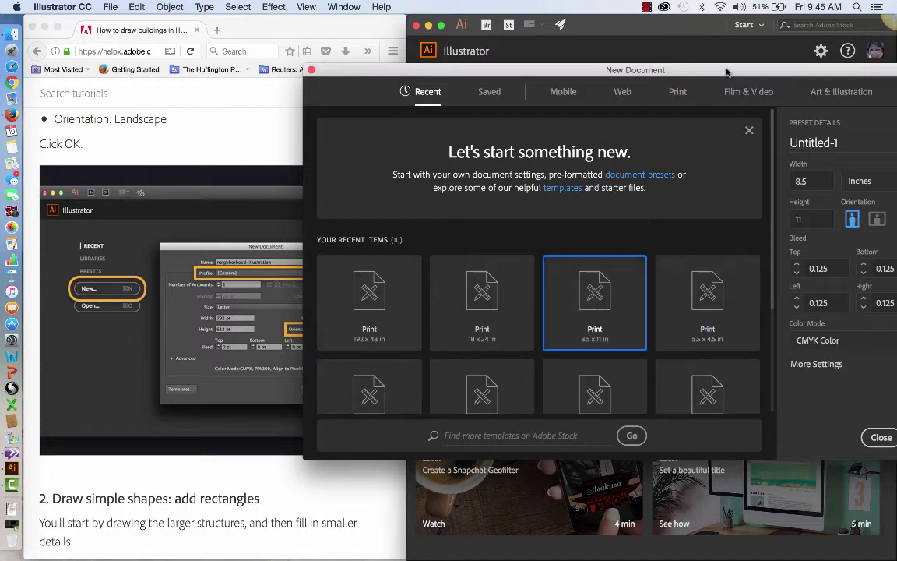
pyautogui.moveTo(727, 73); pyautogui.dragTo(612, 24)
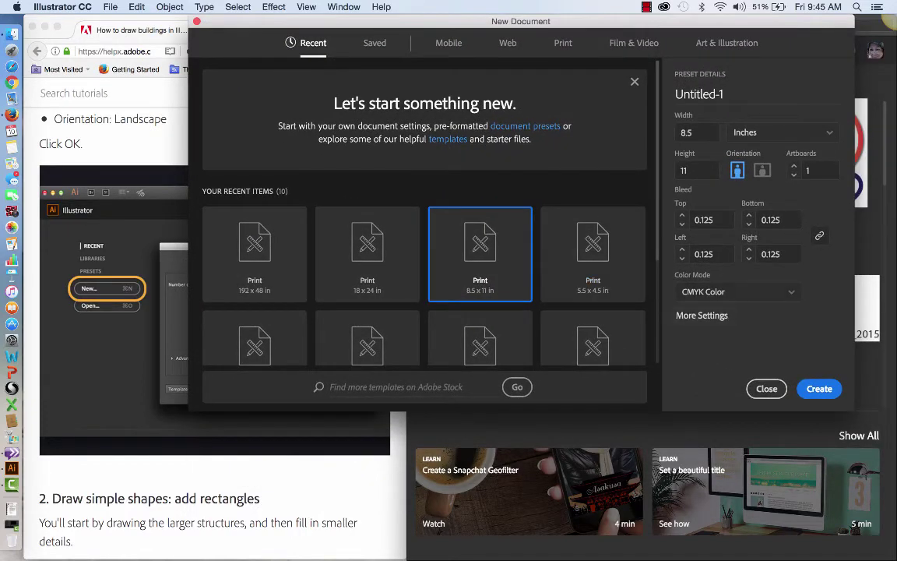
pyautogui.click(699, 94)
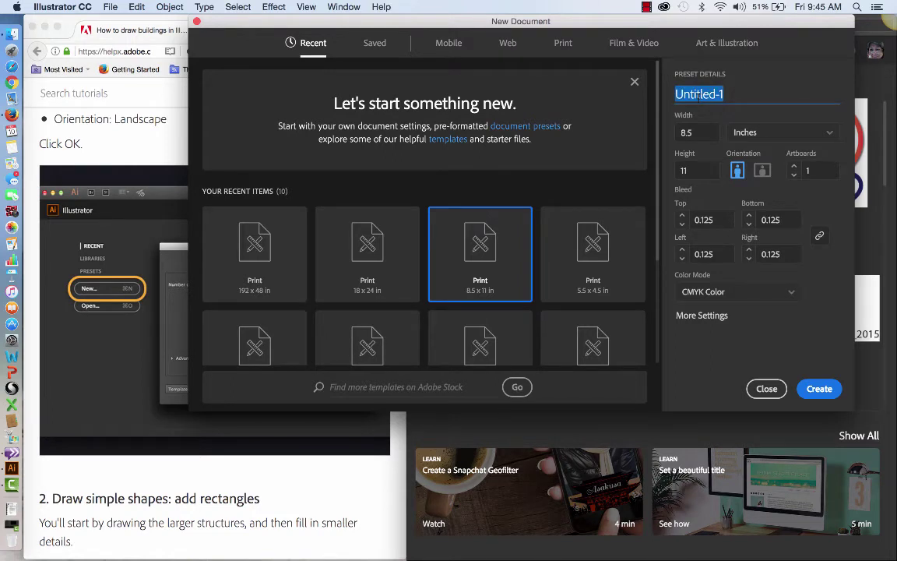
pyautogui.write('Tutorial')
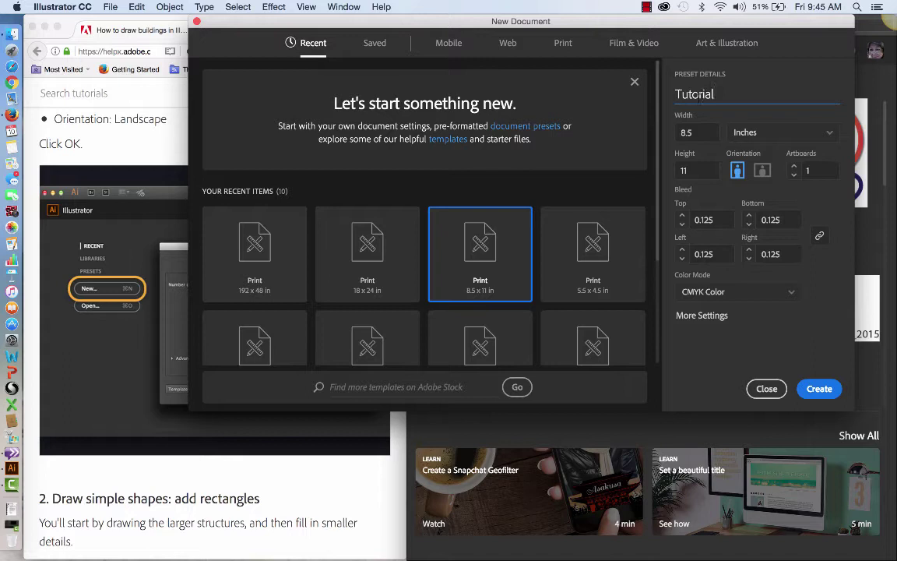
pyautogui.write('1_Basic Shapes')
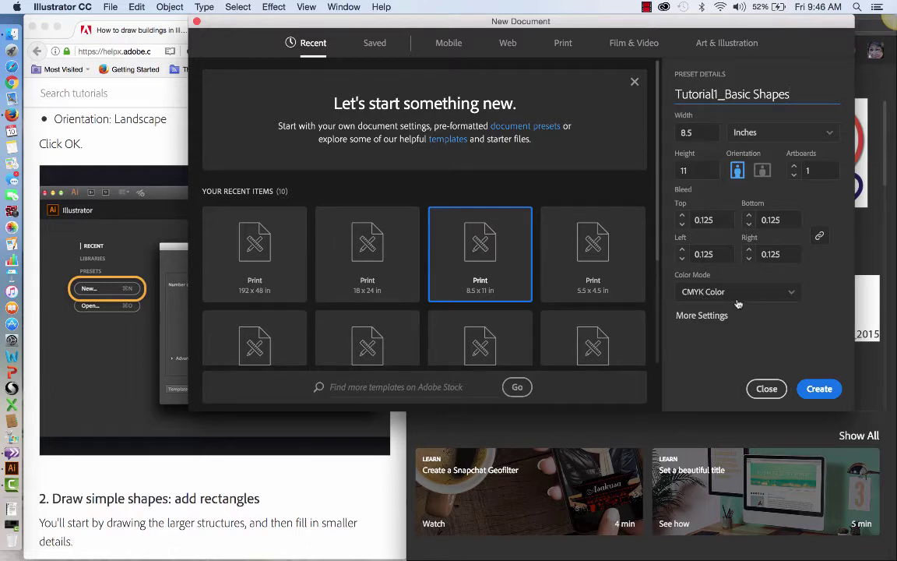
pyautogui.click(820, 389)
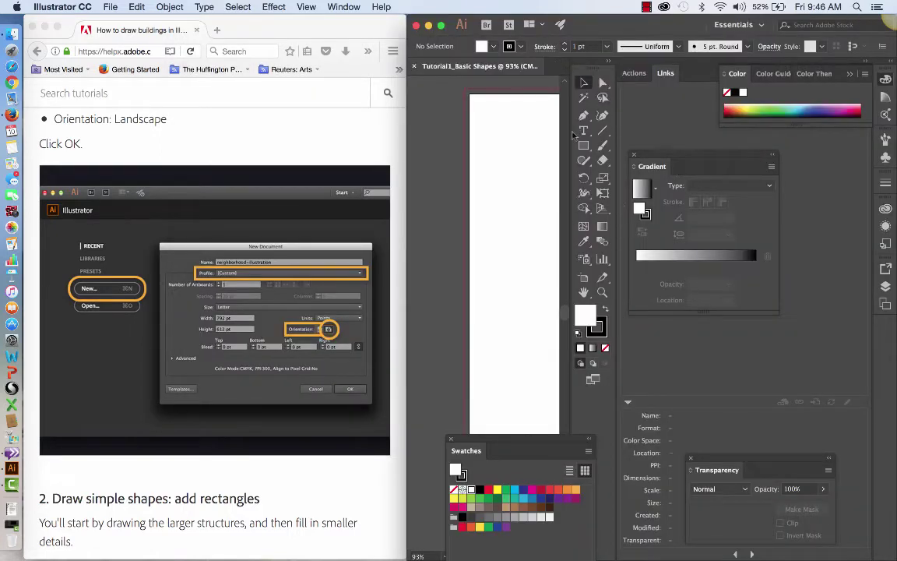
# - Dock the Tools panel on the left, close the Gradient panel, and return to Illustrator
pyautogui.moveTo(580, 80); pyautogui.dragTo(426, 81)
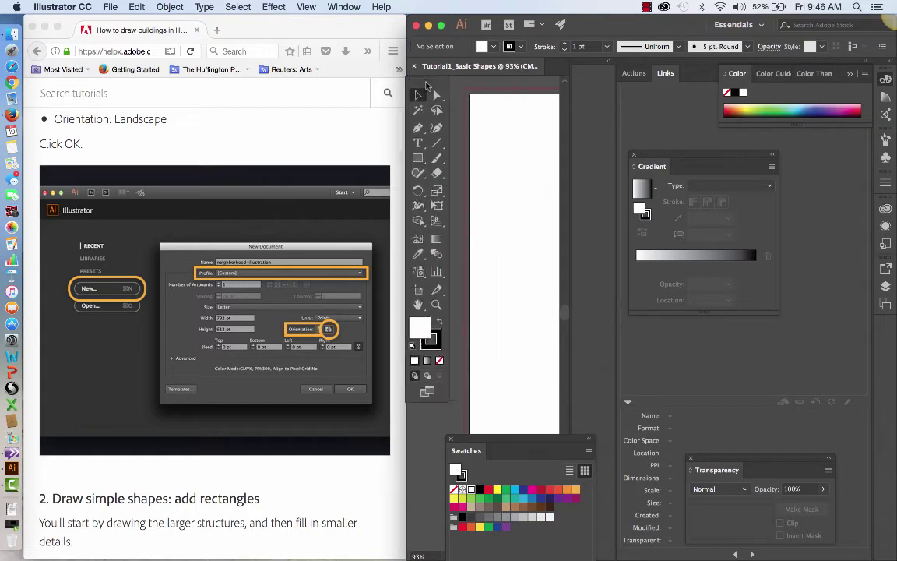
pyautogui.click(634, 155)
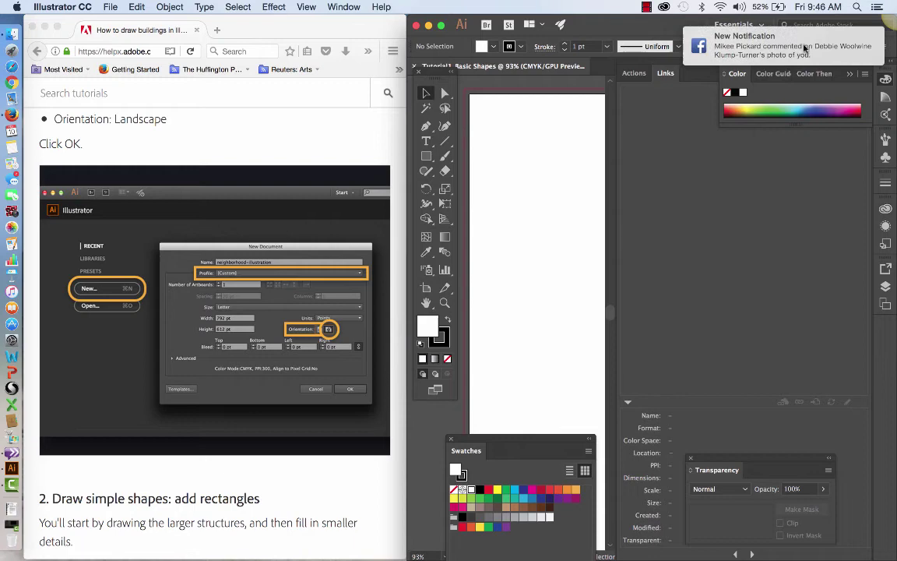
pyautogui.click(805, 48)
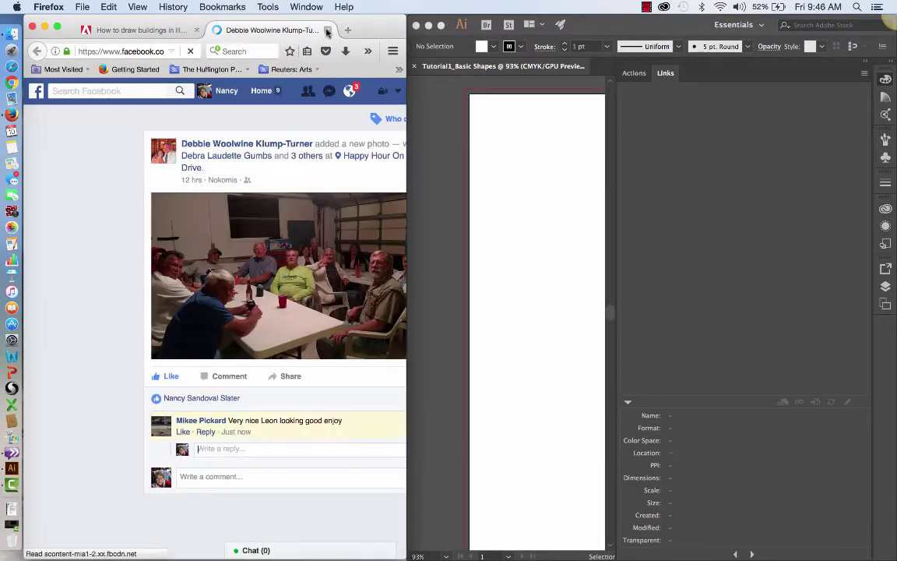
pyautogui.click(327, 31)
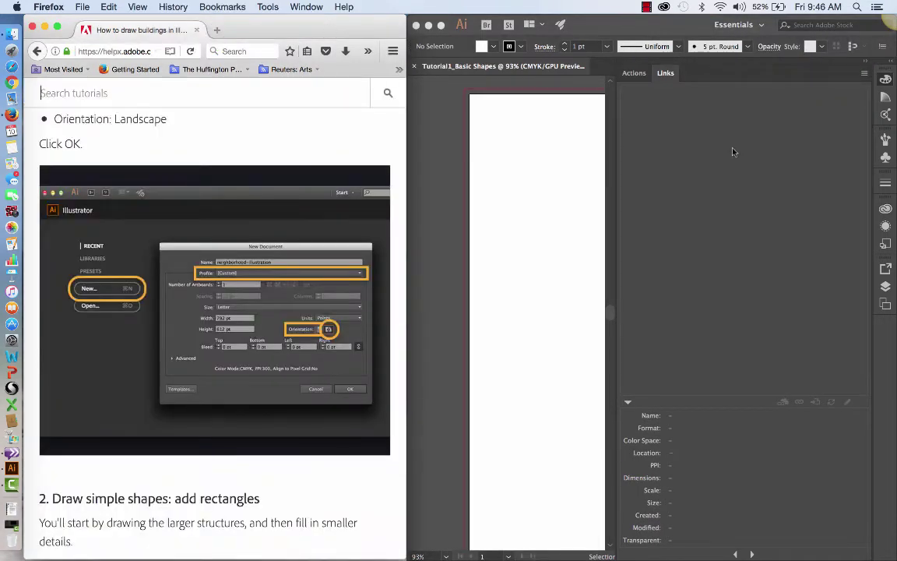
pyautogui.click(762, 28)
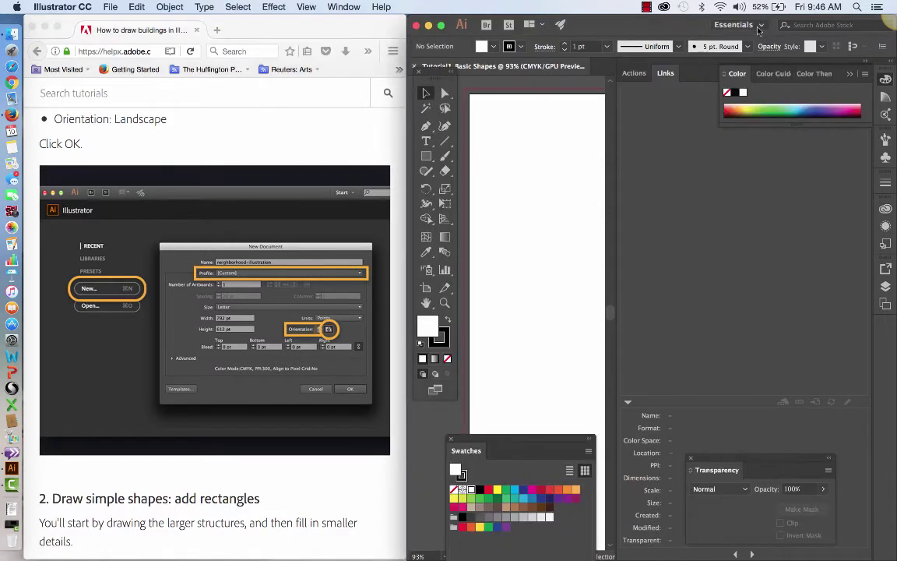
# - Reset the Essentials workspace and hide the Libraries panel
pyautogui.click(763, 28)
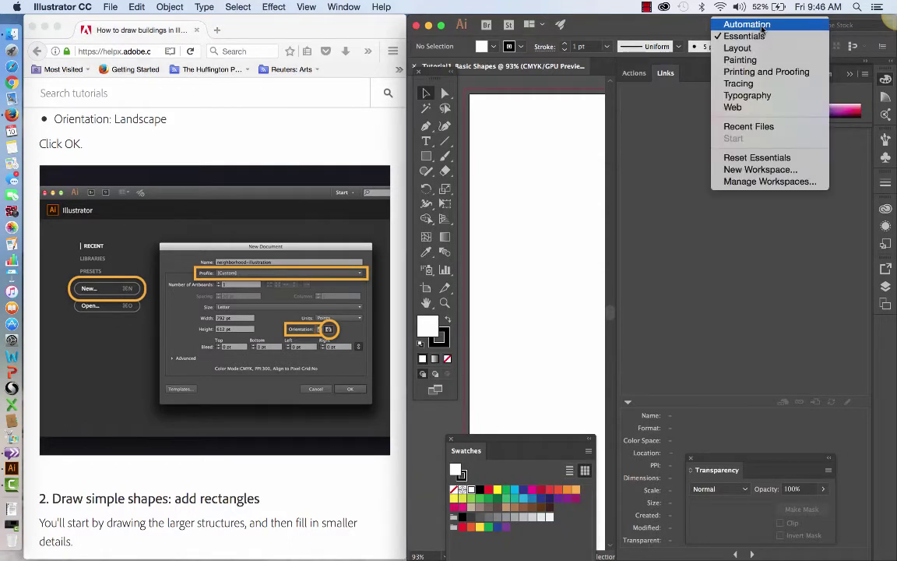
pyautogui.click(760, 157)
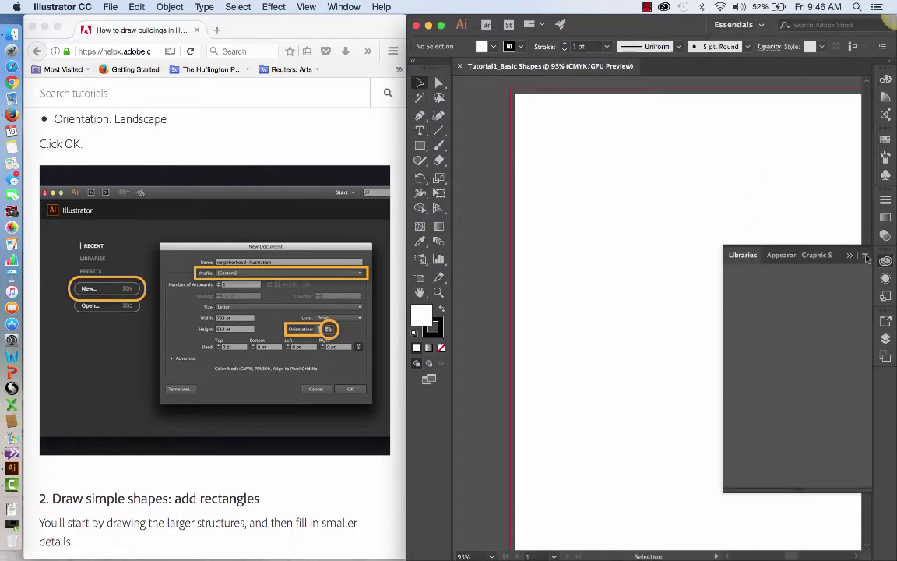
pyautogui.click(865, 256)
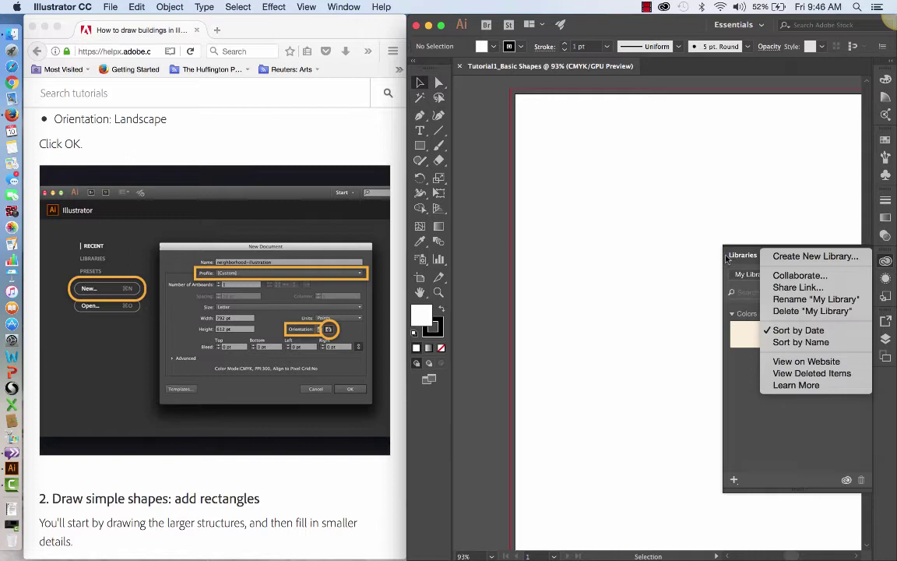
pyautogui.click(726, 259)
pyautogui.click(849, 258)
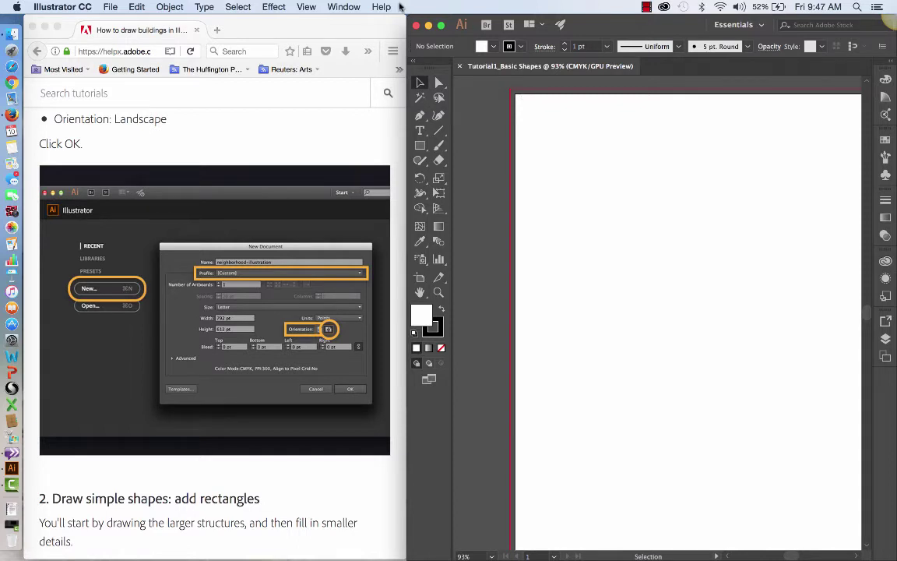
# - Turn on View > Rulers > Show Rulers and reposition the artboard in the window
pyautogui.click(307, 7)
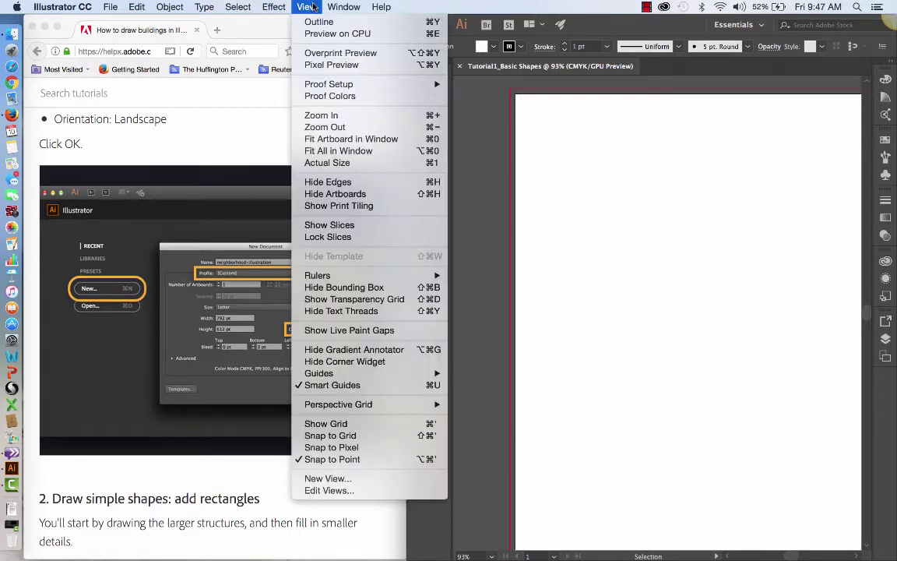
pyautogui.moveTo(362, 275)
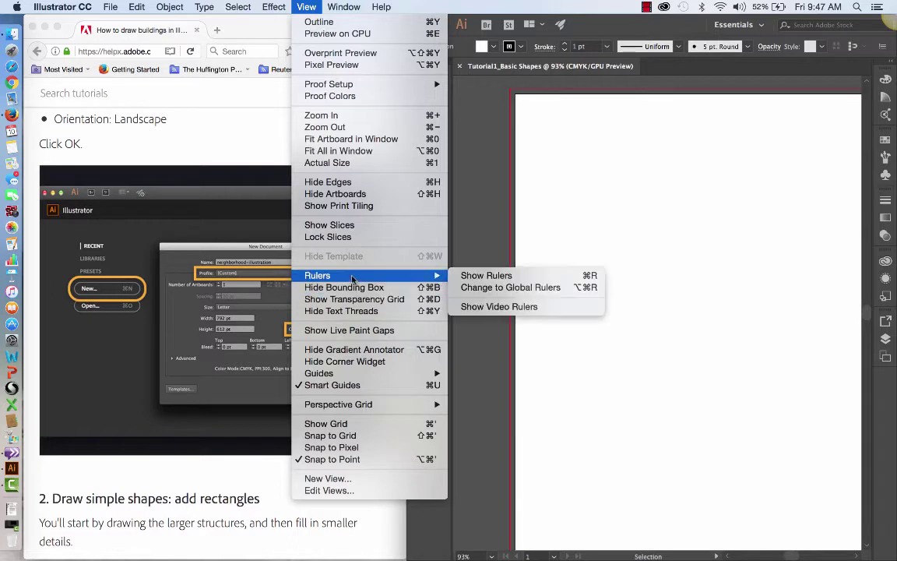
pyautogui.click(484, 277)
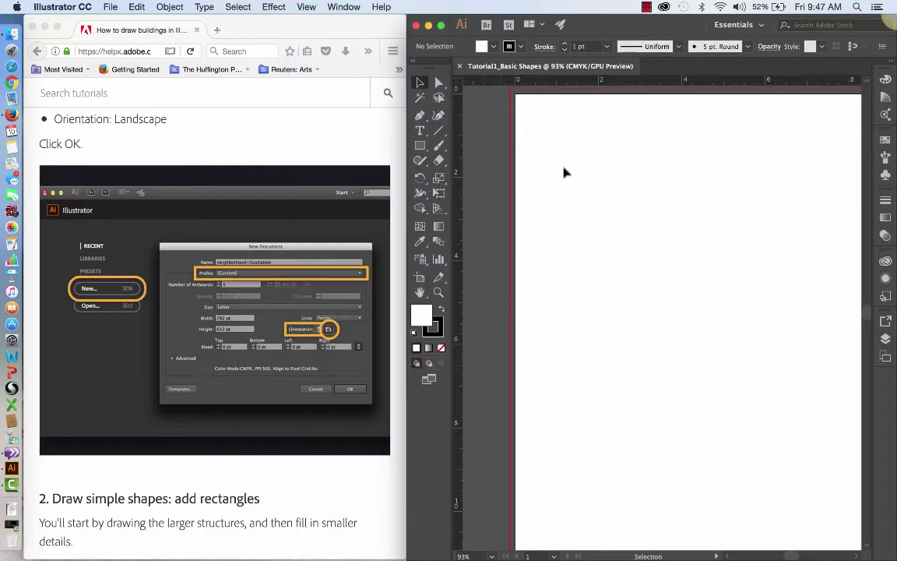
pyautogui.hscroll(3, 685, 148)
pyautogui.scroll(1, 685, 148)
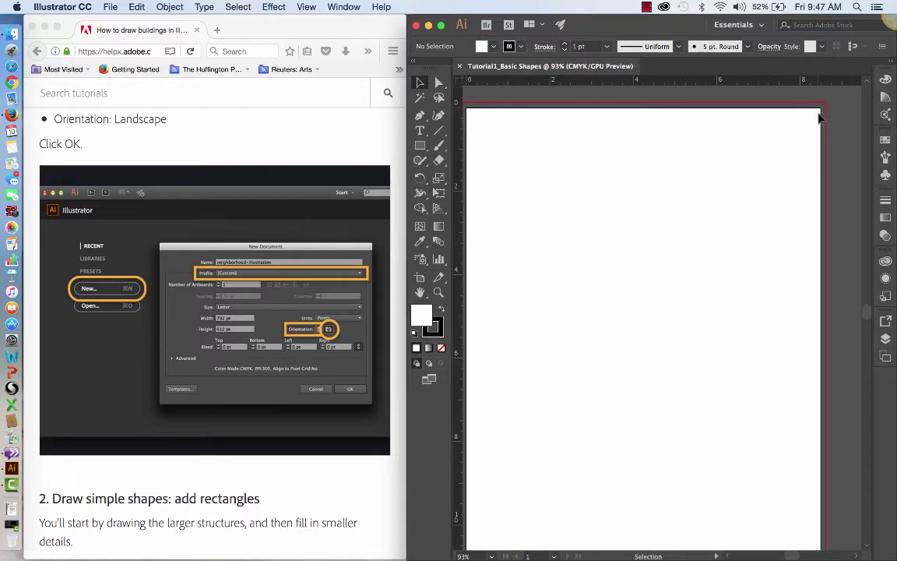
pyautogui.scroll(-3, 731, 272)
pyautogui.hscroll(-1, 731, 272)
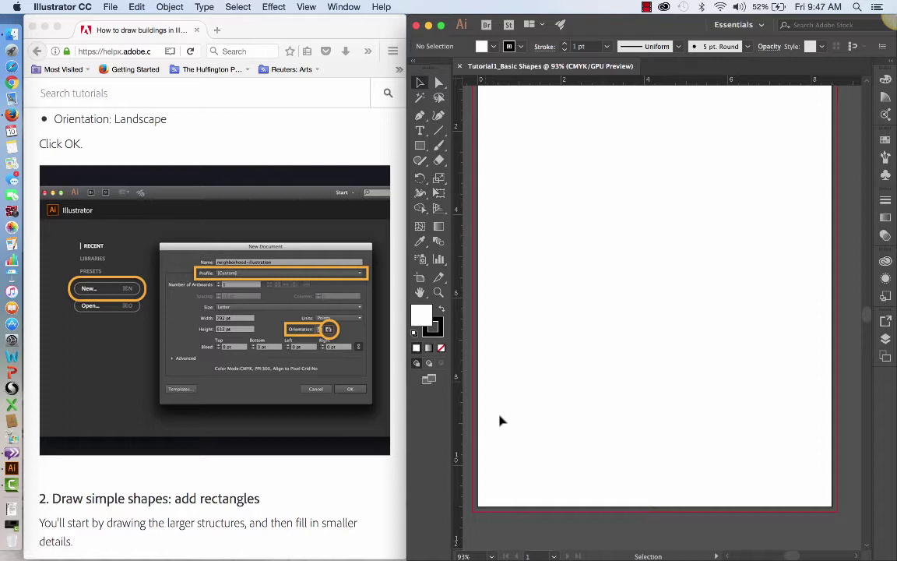
pyautogui.scroll(2, 568, 356)
pyautogui.hscroll(-1, 569, 357)
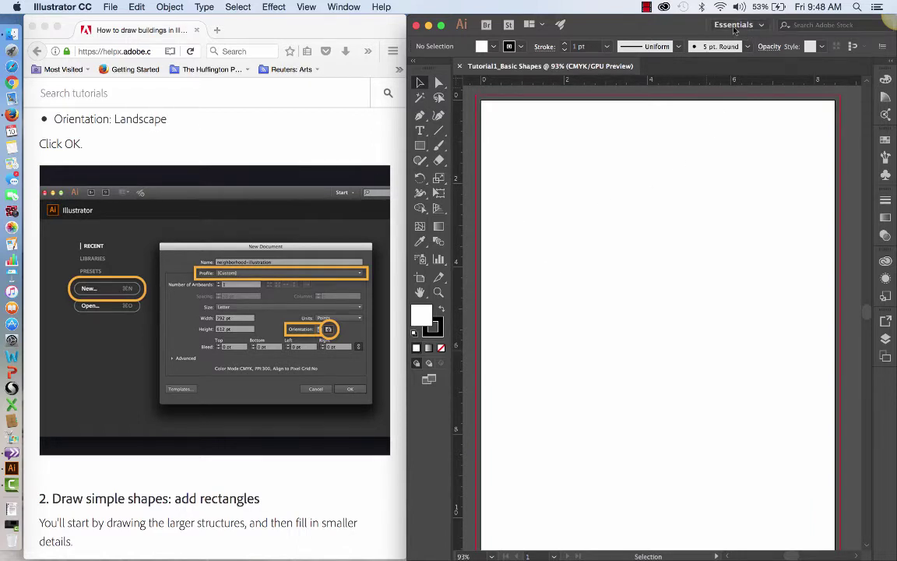
pyautogui.click(759, 27)
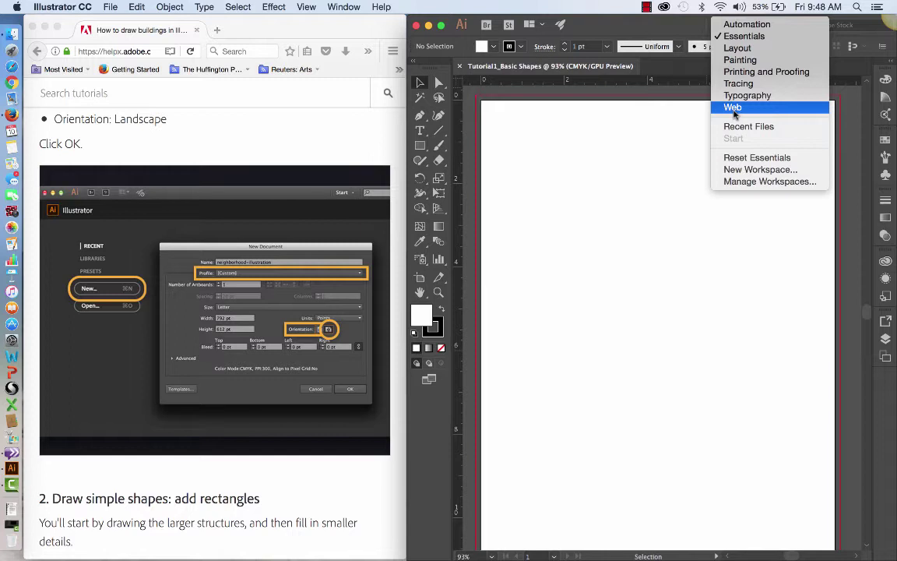
pyautogui.click(647, 140)
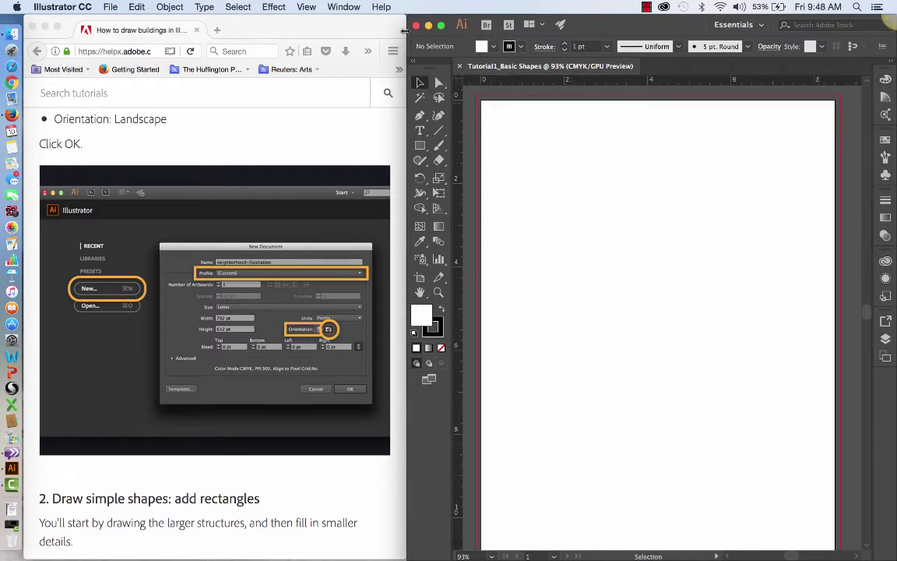
pyautogui.click(107, 7)
pyautogui.moveTo(134, 7)
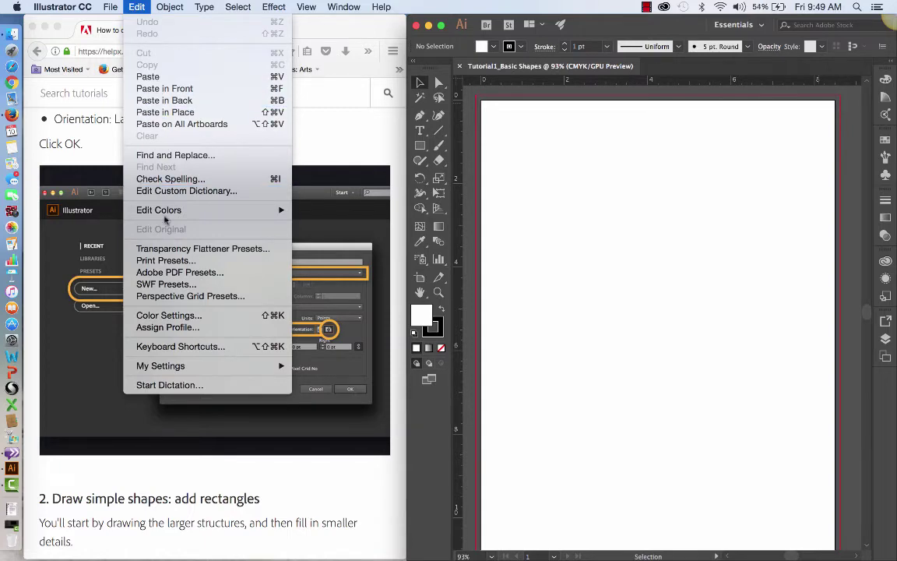
pyautogui.click(137, 6)
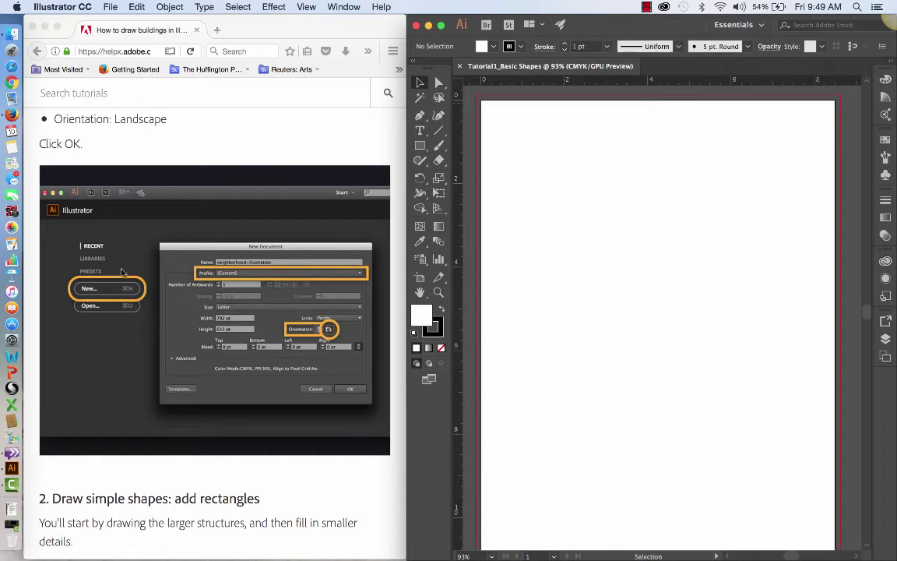
# - Scroll the Adobe Help tutorial down to section 2, 'Draw simple shapes: add rectangles'
pyautogui.scroll(-5, 148, 253)
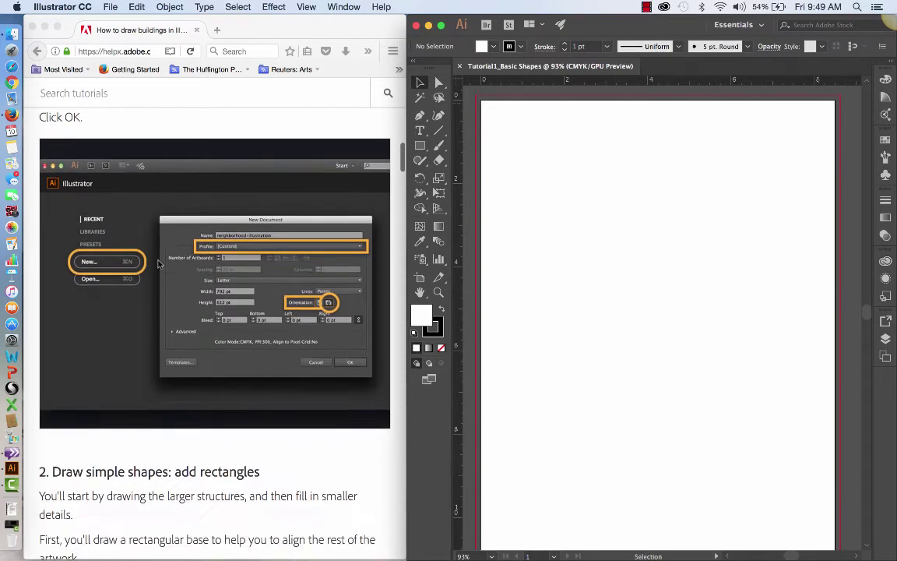
pyautogui.scroll(-2, 158, 264)
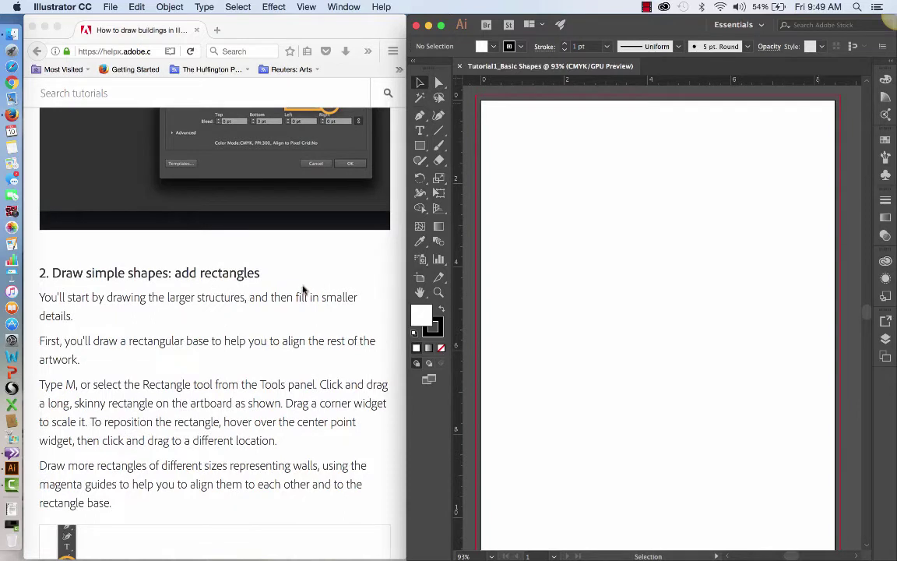
pyautogui.scroll(-1, 303, 291)
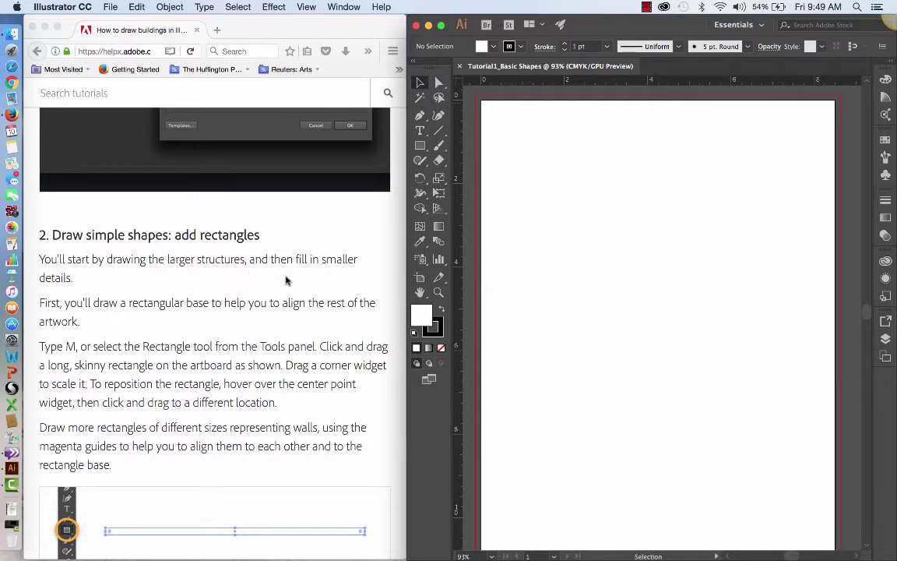
pyautogui.scroll(-1, 288, 276)
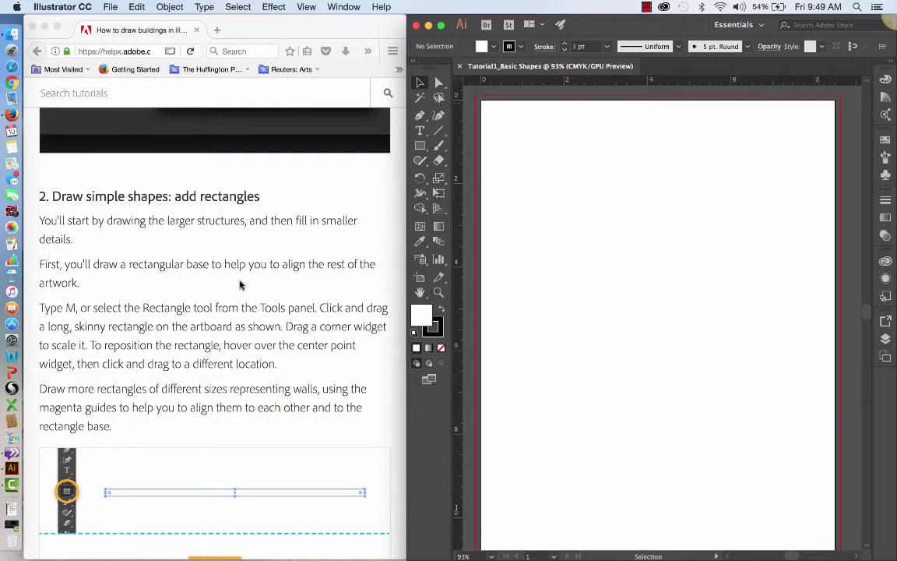
pyautogui.scroll(-1, 226, 285)
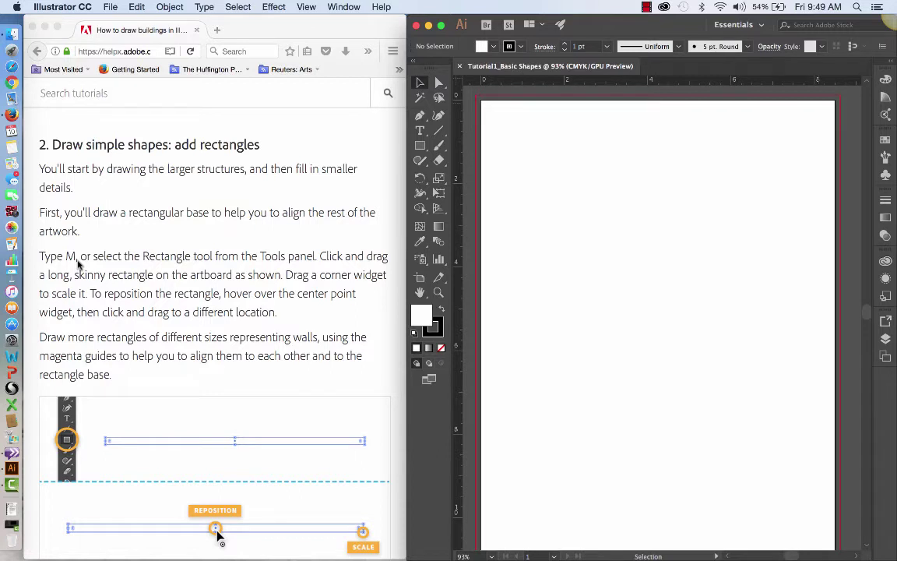
# - Draw a long, skinny rectangle with the Rectangle tool and widen it leftward
pyautogui.click(421, 146)
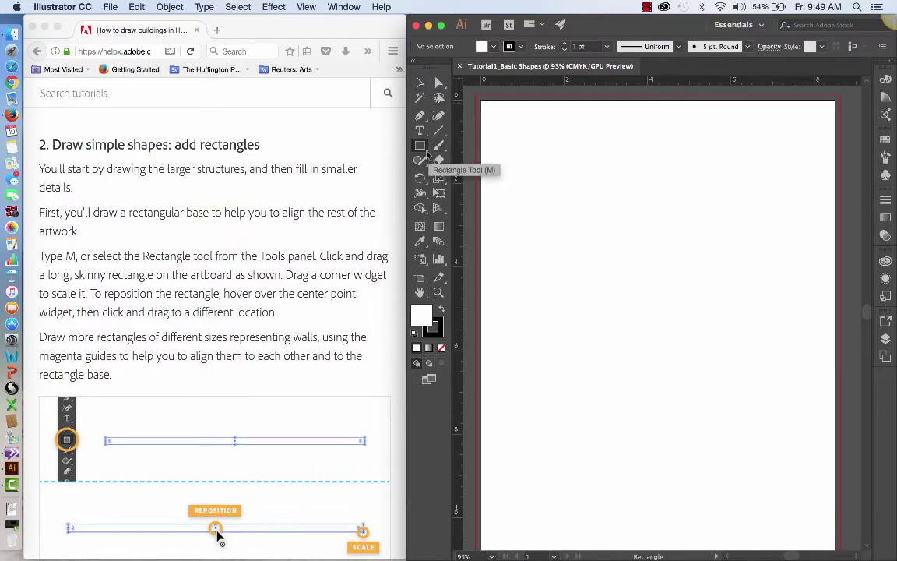
pyautogui.moveTo(427, 154); pyautogui.dragTo(467, 146)
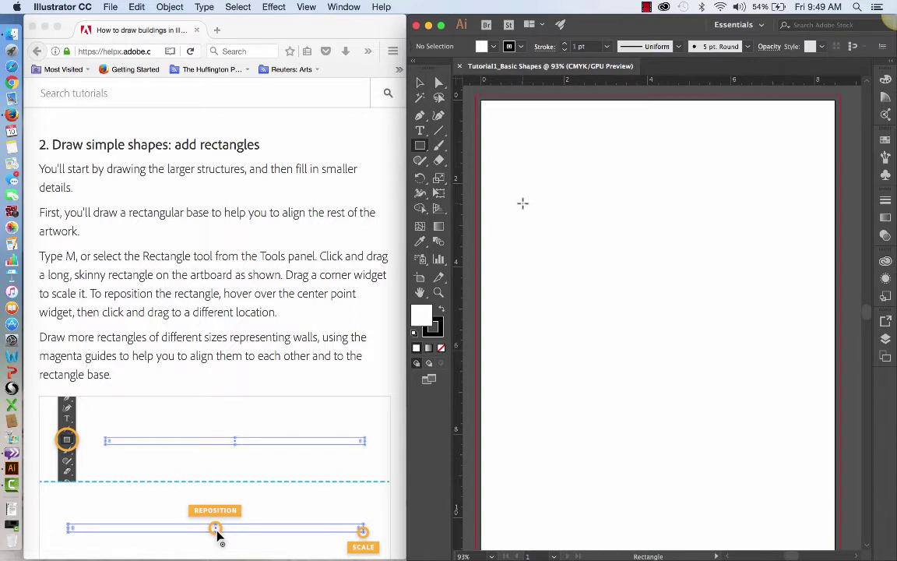
pyautogui.moveTo(522, 203); pyautogui.dragTo(786, 215)
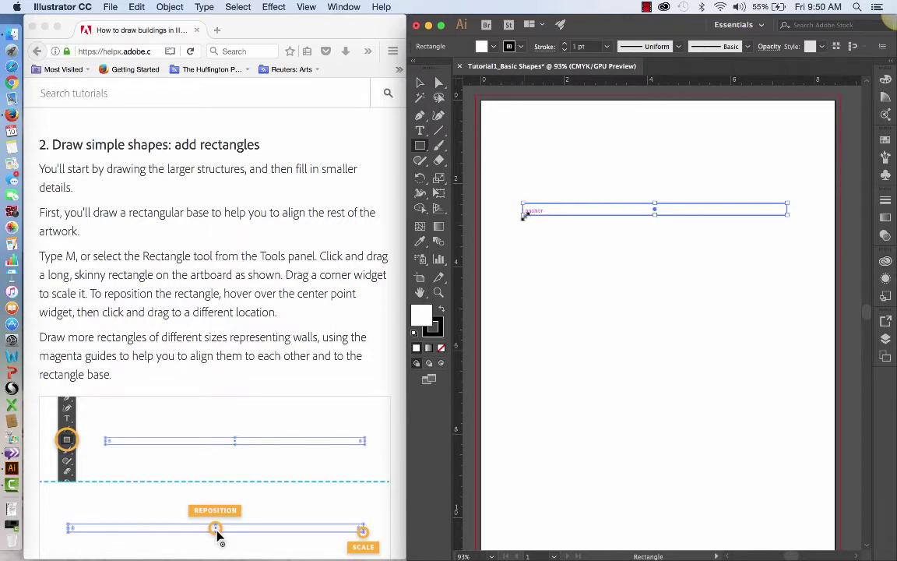
pyautogui.moveTo(522, 216); pyautogui.dragTo(515, 271)
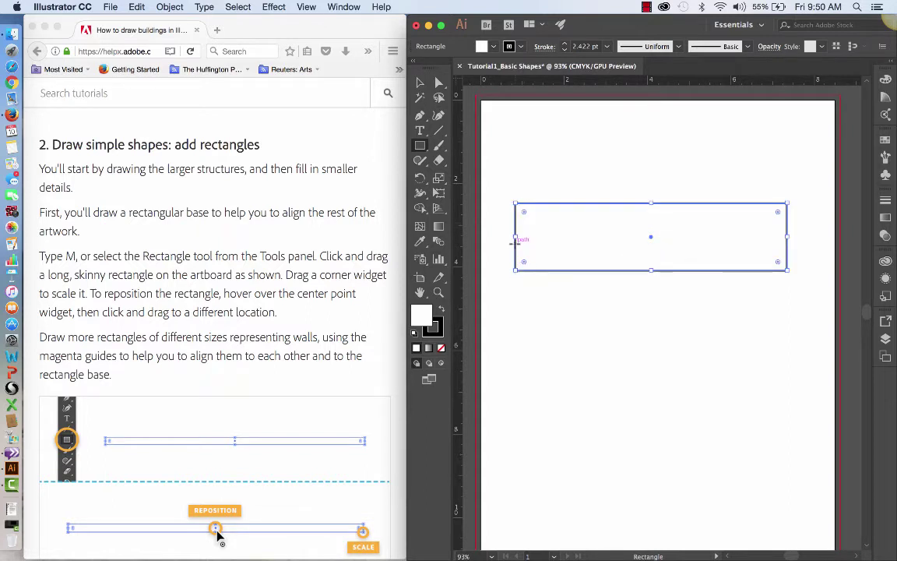
pyautogui.moveTo(512, 237); pyautogui.dragTo(506, 238)
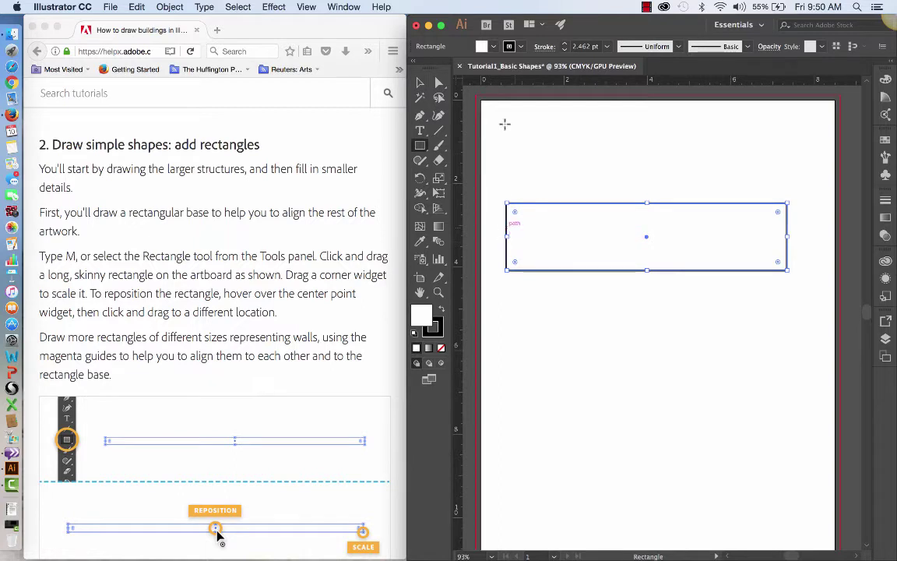
# - Flatten the rectangle into a thin strip and move it up near the artboard top
pyautogui.click(647, 8)
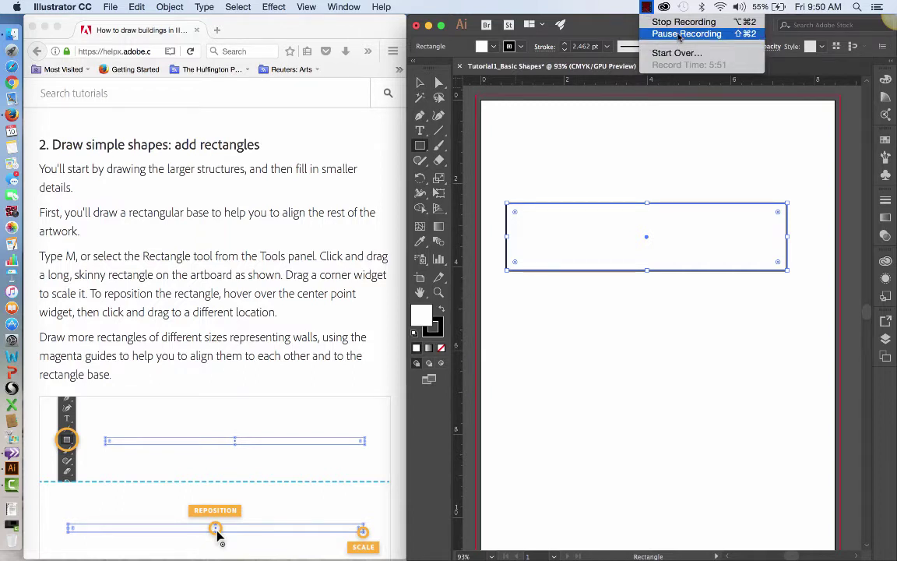
pyautogui.click(686, 34)
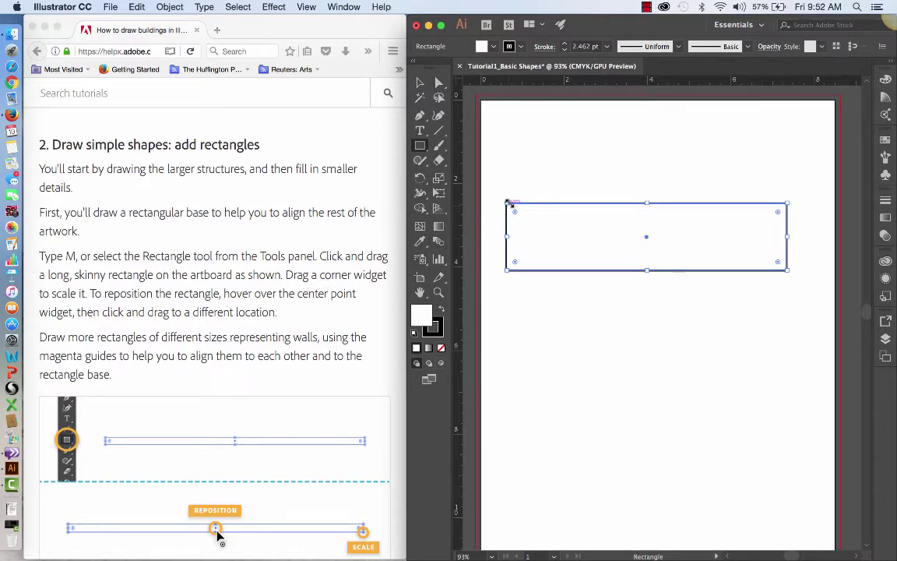
pyautogui.moveTo(507, 203)
pyautogui.mouseDown()
pyautogui.moveTo(509, 193)
pyautogui.moveTo(576, 178)
pyautogui.moveTo(496, 189)
pyautogui.mouseUp()
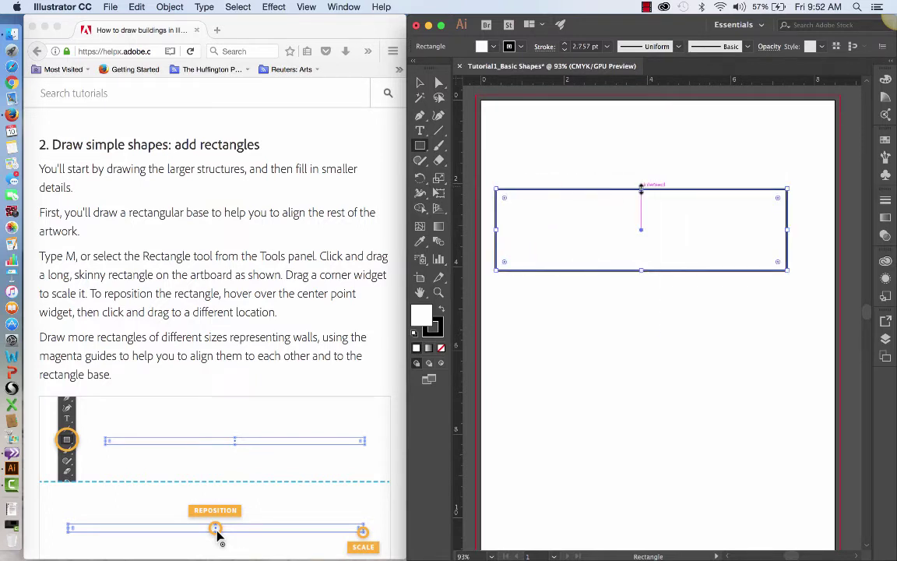
pyautogui.moveTo(640, 189); pyautogui.dragTo(633, 251)
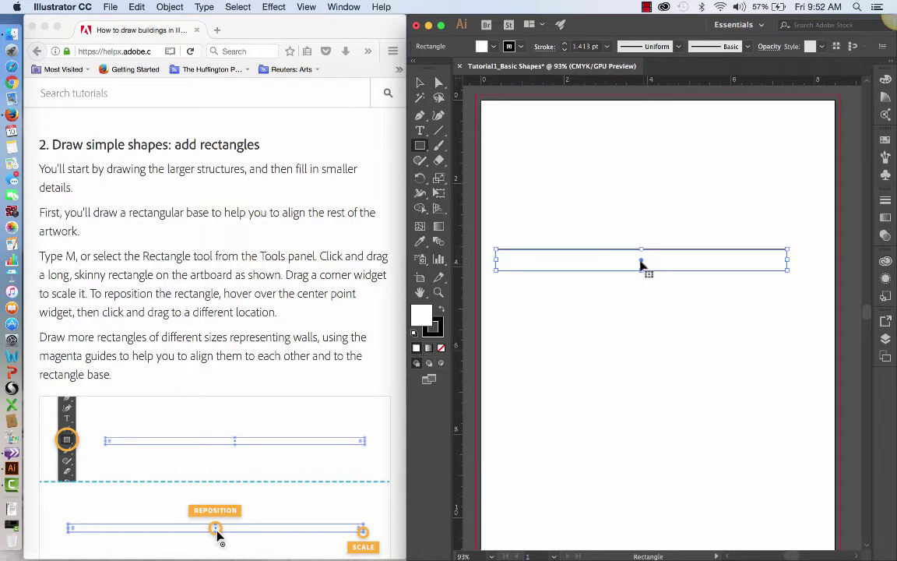
pyautogui.moveTo(641, 263); pyautogui.dragTo(654, 145)
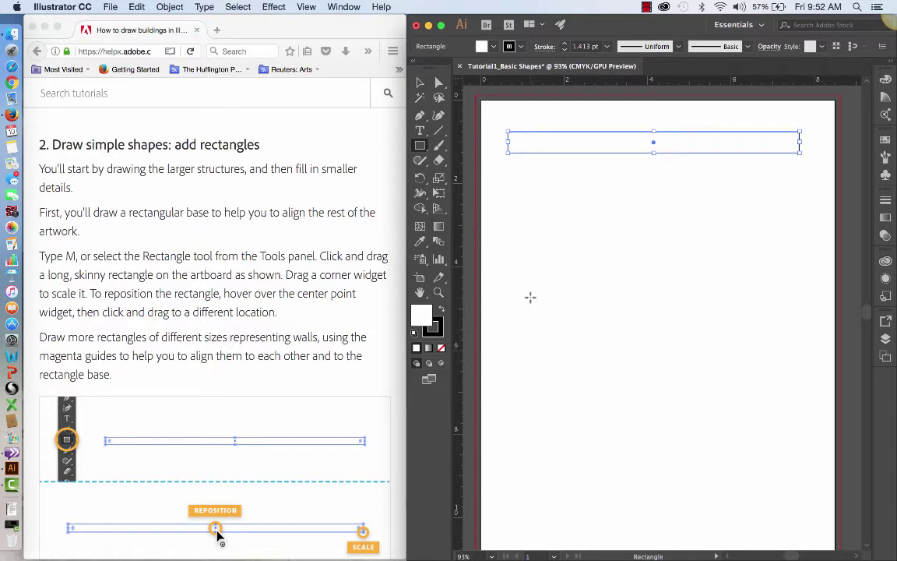
# - Move the base strip lower down the artboard
pyautogui.scroll(-2, 241, 425)
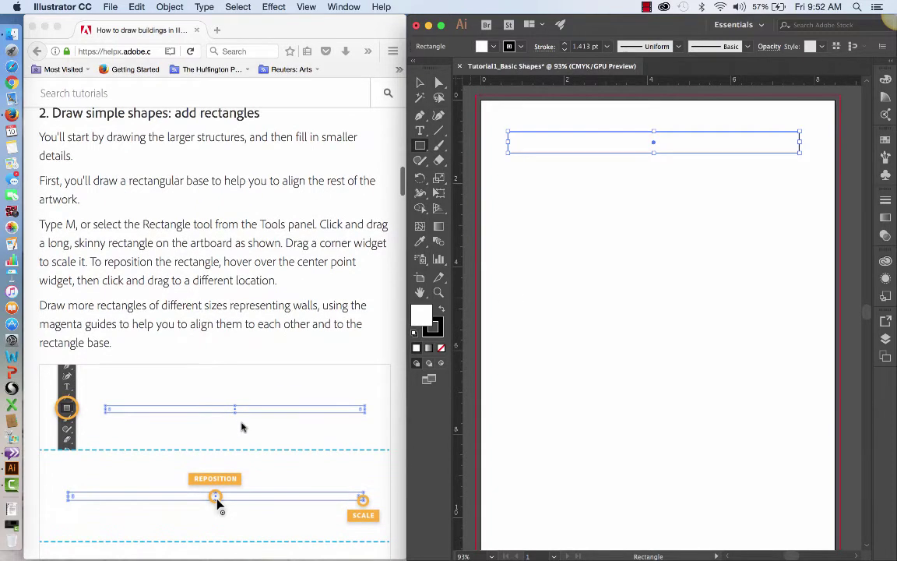
pyautogui.scroll(-3, 241, 426)
pyautogui.scroll(-5, 242, 426)
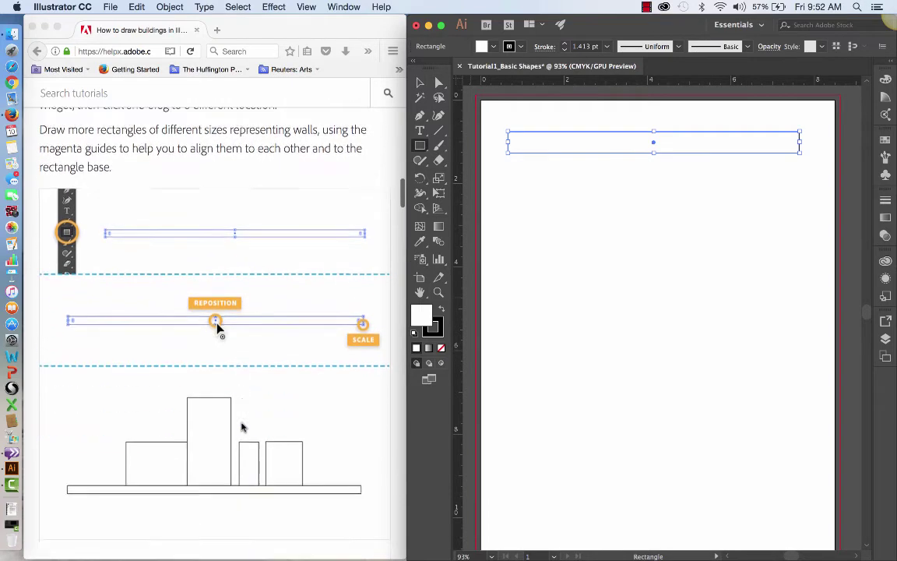
pyautogui.scroll(-4, 241, 426)
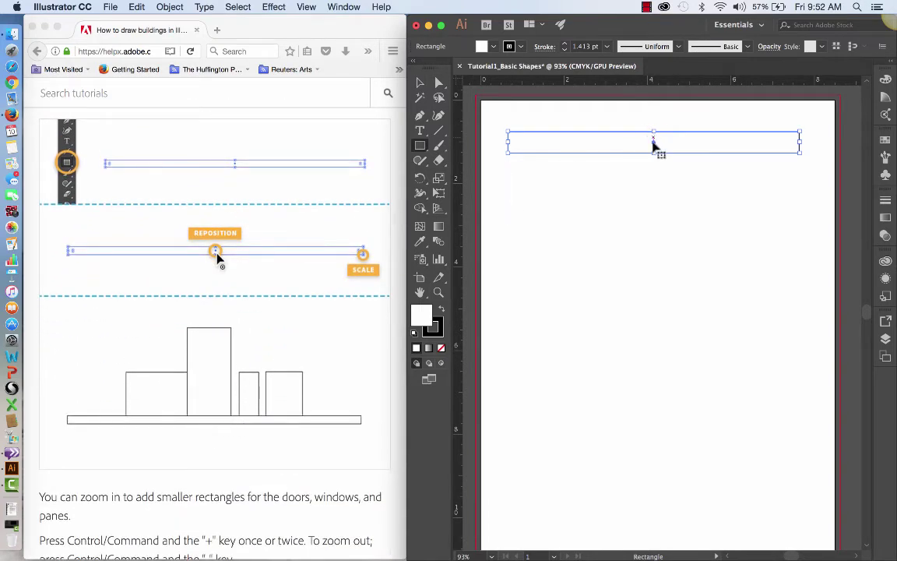
pyautogui.moveTo(654, 145); pyautogui.dragTo(646, 347)
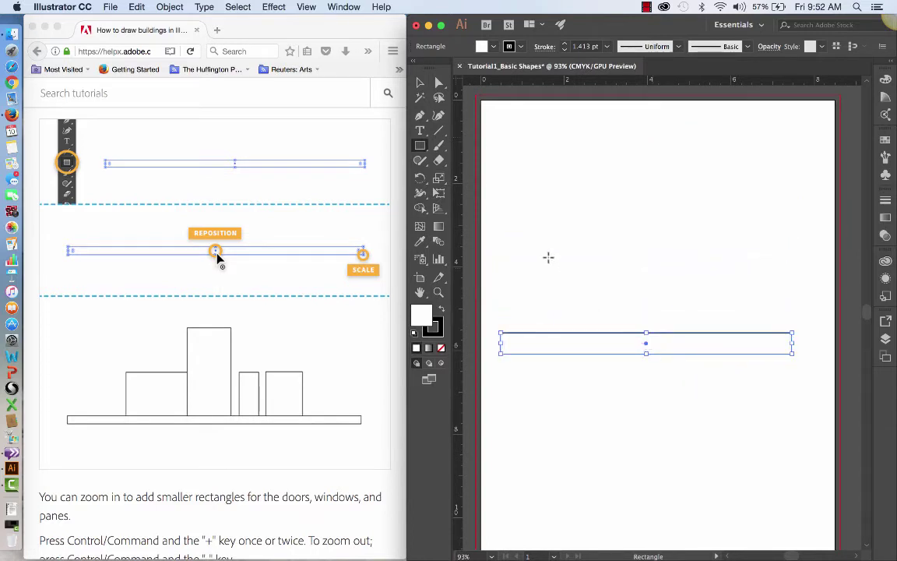
# - Draw four buildings on the strip: a square, a tall thin one, a shorter one, and a right-end one
pyautogui.moveTo(533, 241); pyautogui.dragTo(621, 334)
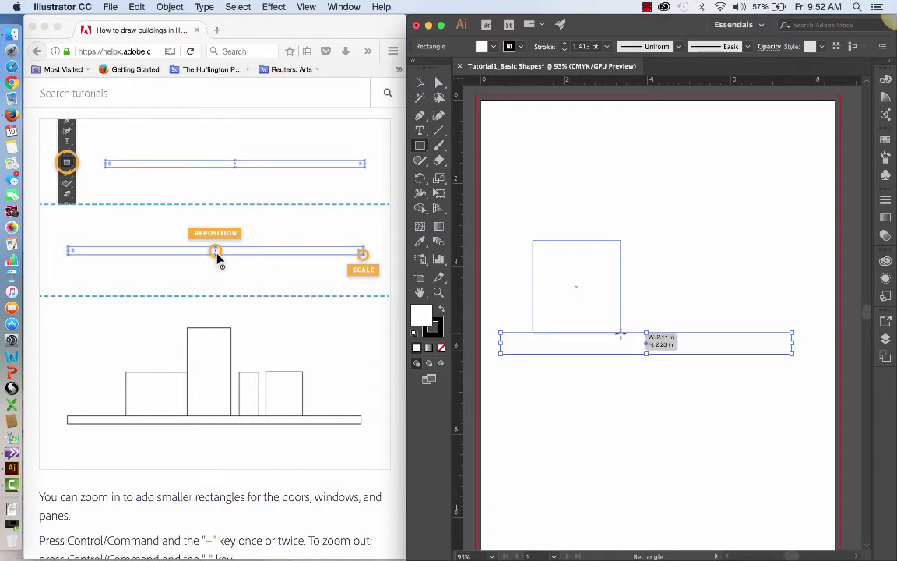
pyautogui.moveTo(621, 333); pyautogui.dragTo(620, 334)
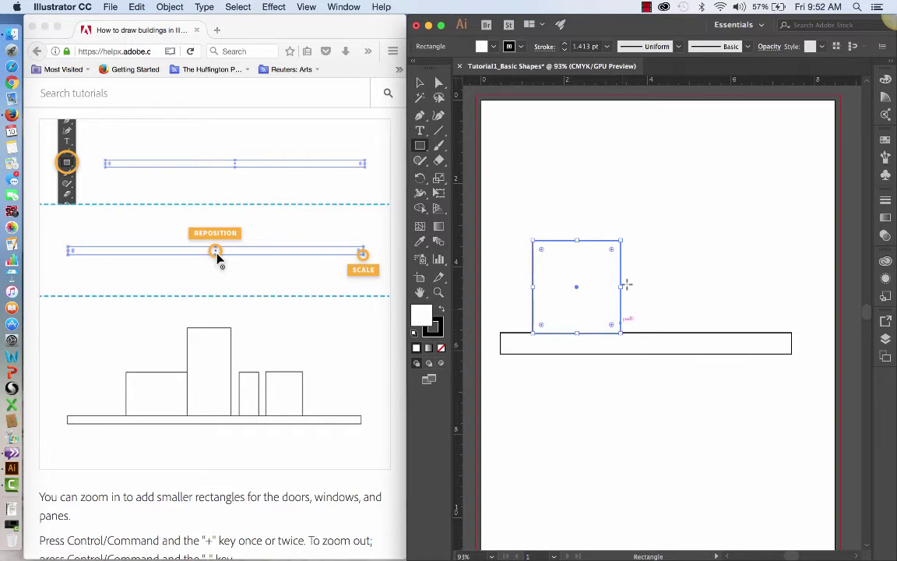
pyautogui.moveTo(623, 178); pyautogui.dragTo(669, 333)
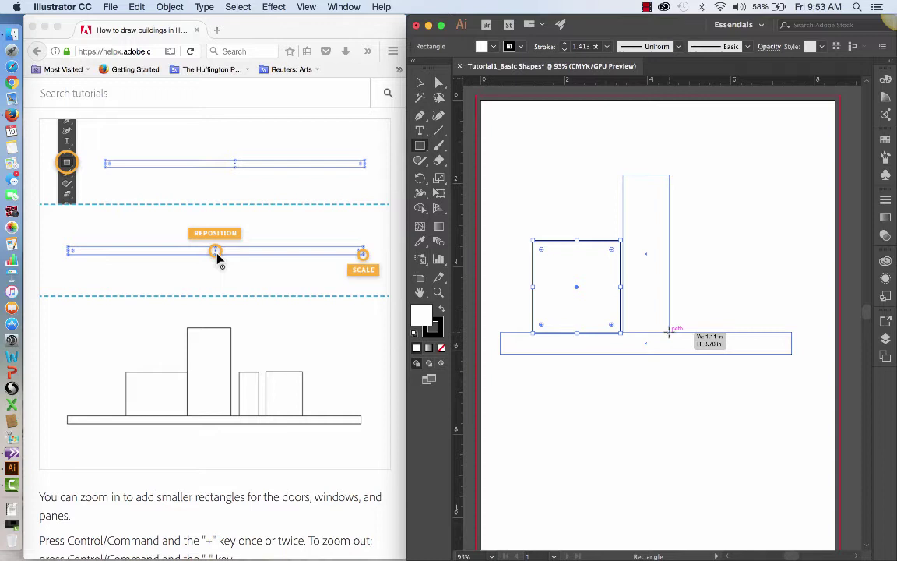
pyautogui.moveTo(669, 333); pyautogui.dragTo(676, 333)
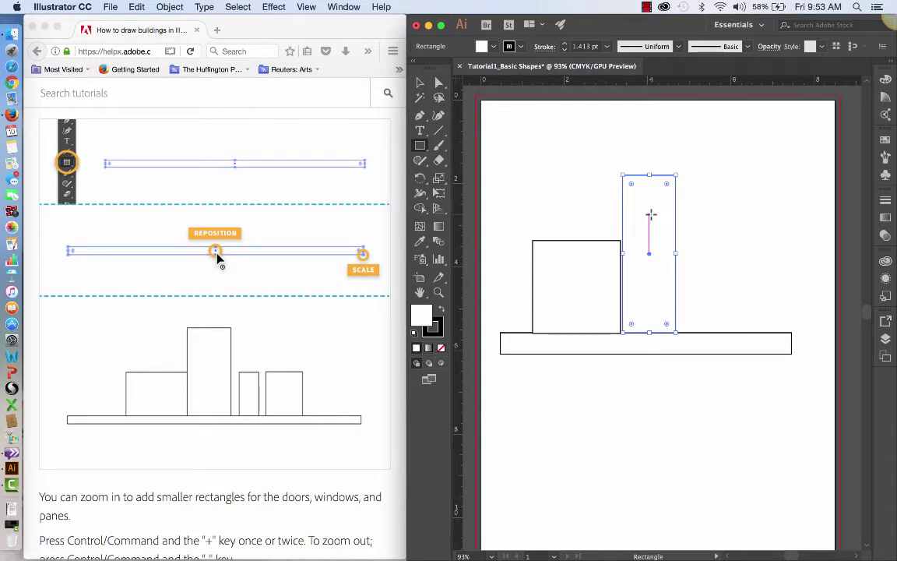
pyautogui.moveTo(650, 215); pyautogui.dragTo(651, 214)
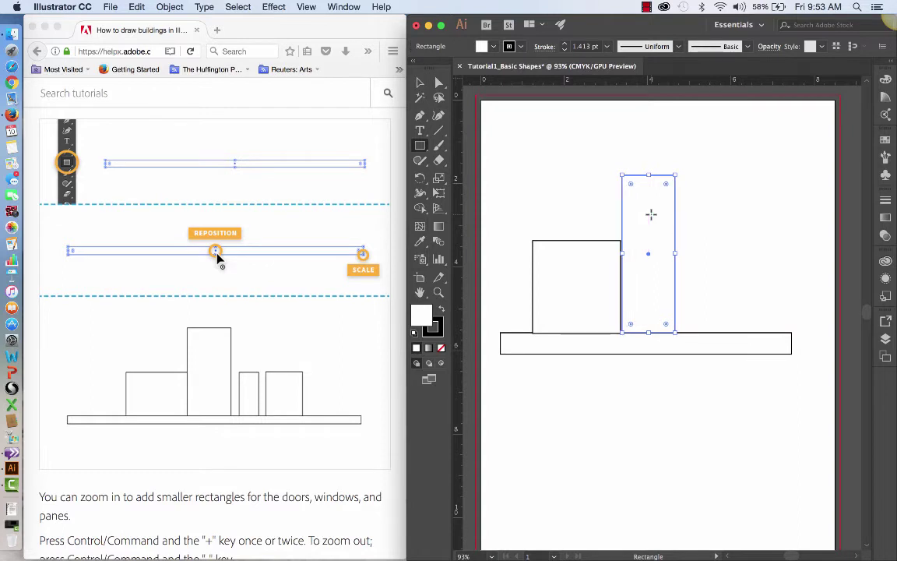
pyautogui.press('Left')
pyautogui.press('Left')
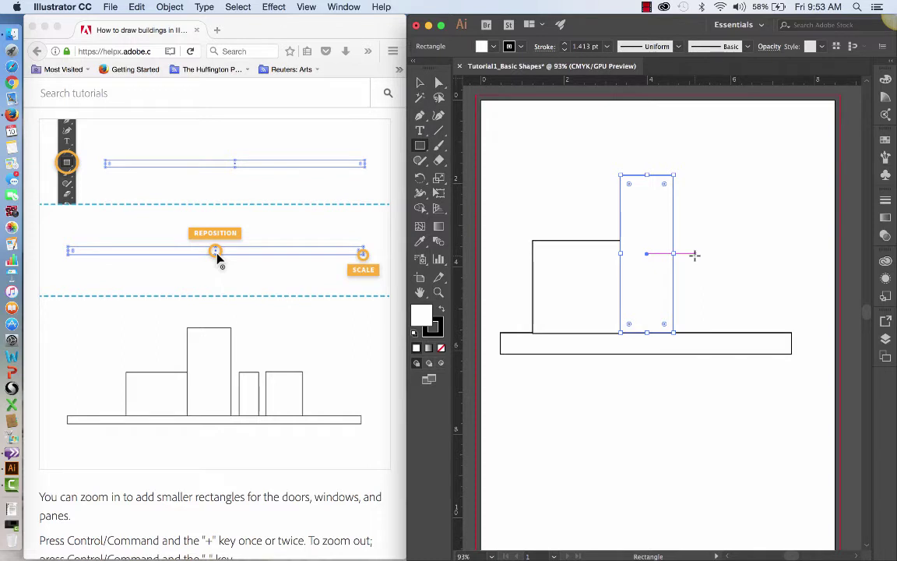
pyautogui.moveTo(694, 254); pyautogui.dragTo(731, 334)
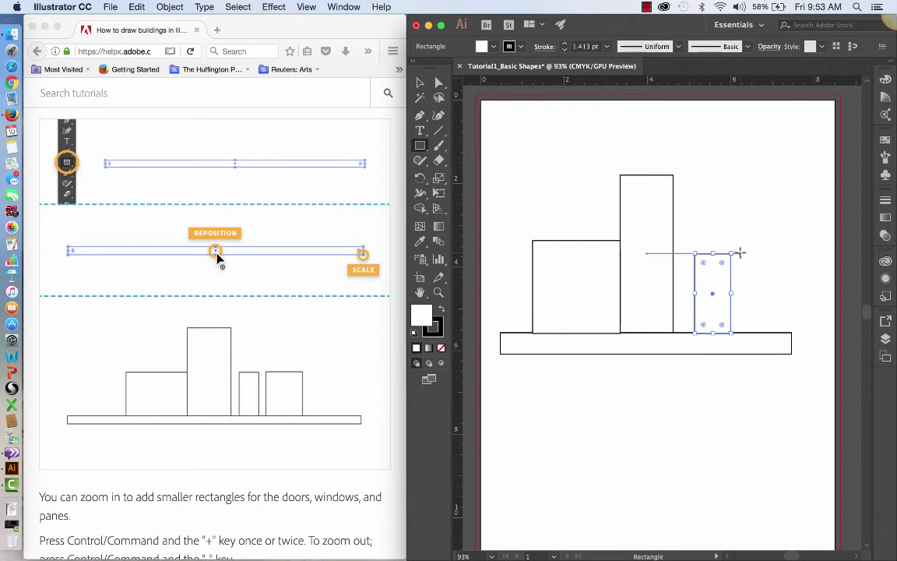
pyautogui.moveTo(740, 252); pyautogui.dragTo(780, 335)
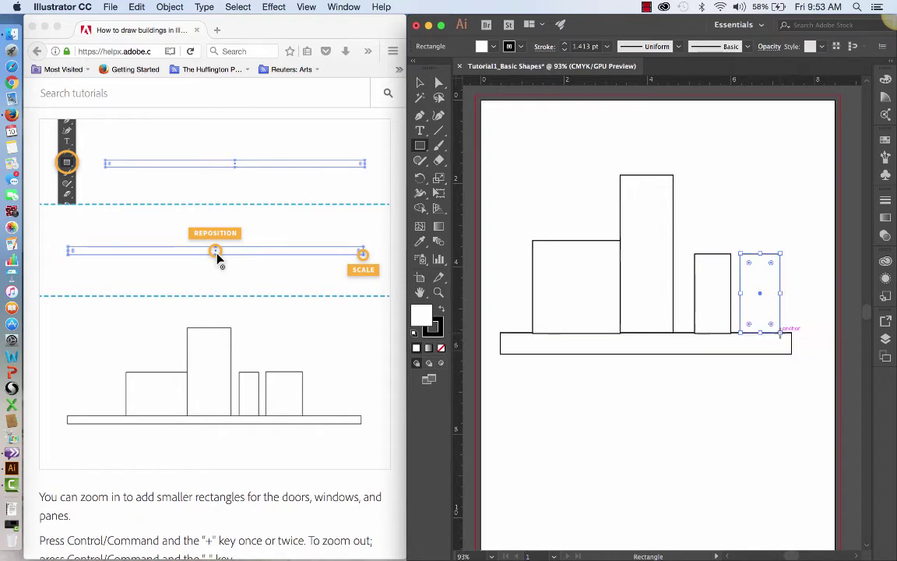
pyautogui.scroll(-2, 228, 483)
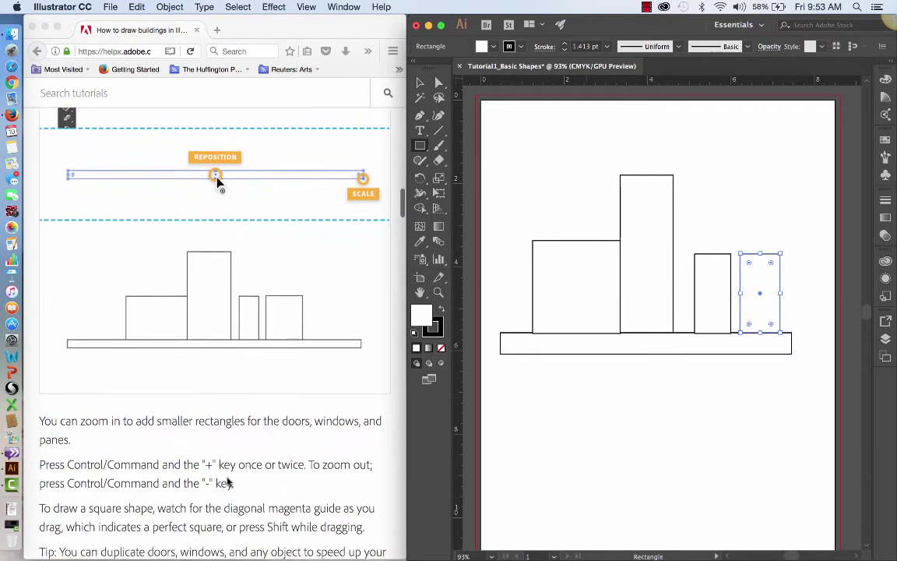
# - Zoom out from 400% until the whole artboard fits at 50%
pyautogui.scroll(-2, 229, 482)
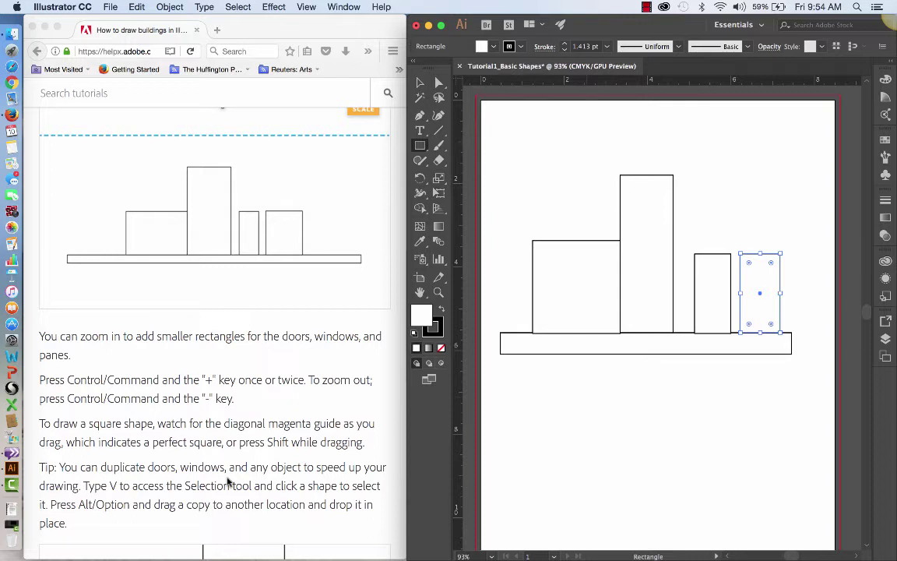
pyautogui.press('super+equal')
pyautogui.press('super+equal')
pyautogui.press('super+equal')
pyautogui.press('super+equal')
pyautogui.press('super+equal')
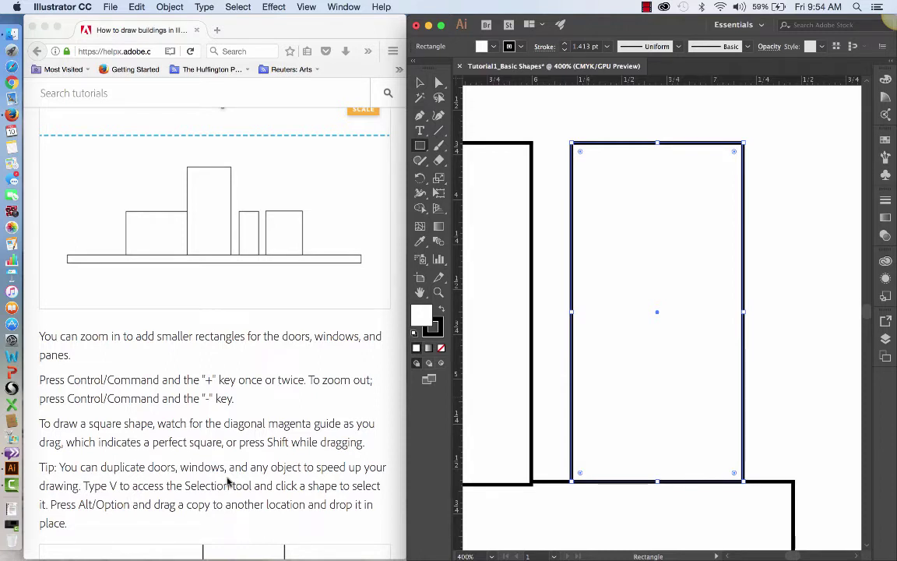
pyautogui.press('super+minus')
pyautogui.press('super+minus')
pyautogui.press('super+minus')
pyautogui.press('super+minus')
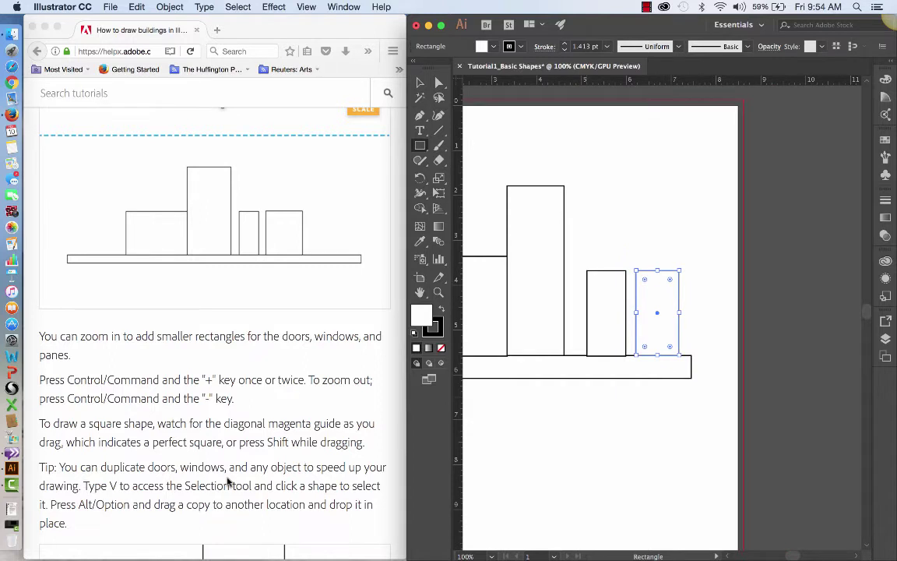
pyautogui.press('super+minus')
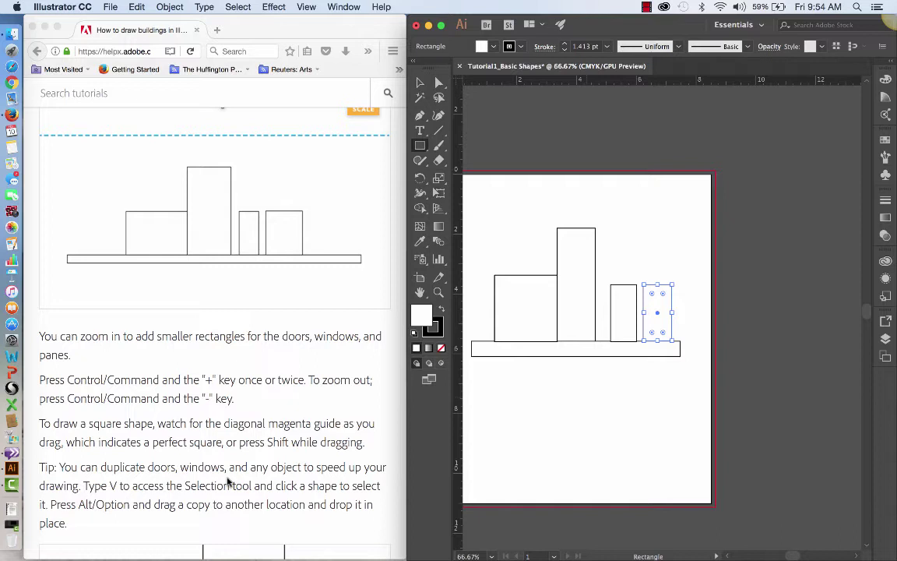
pyautogui.press('super+minus')
pyautogui.press('super+minus')
pyautogui.press('super+minus')
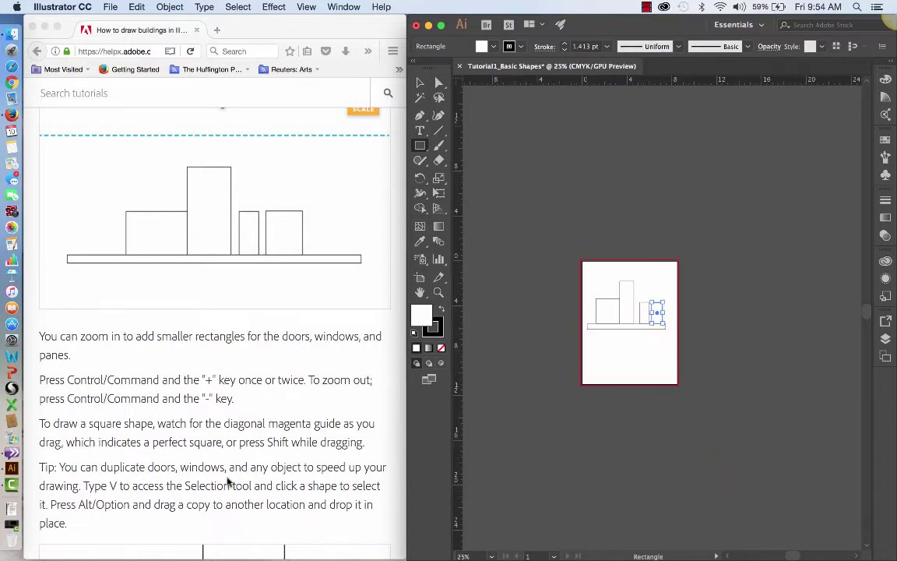
pyautogui.press('super+plus')
pyautogui.press('super+plus')
pyautogui.press('super+plus')
pyautogui.press('super+plus')
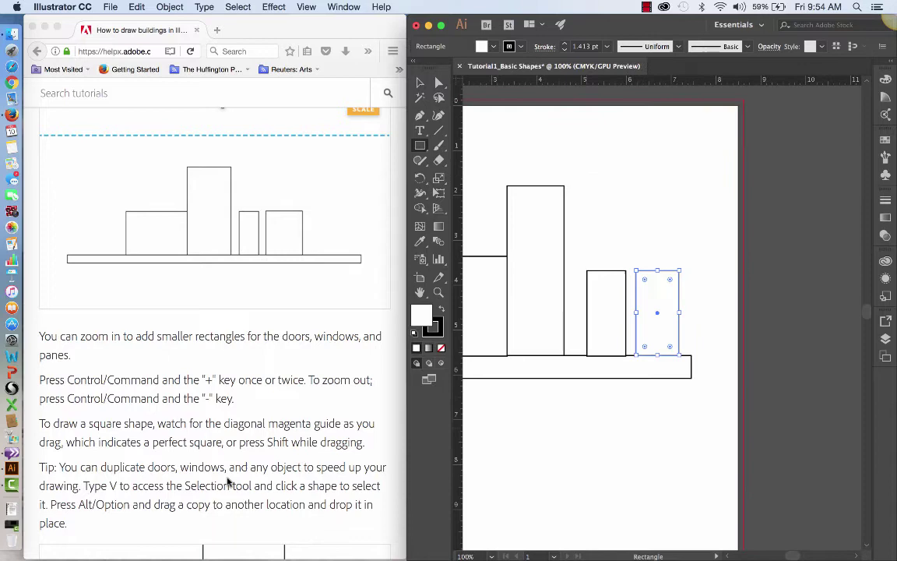
pyautogui.press('super+minus')
pyautogui.press('super+minus')
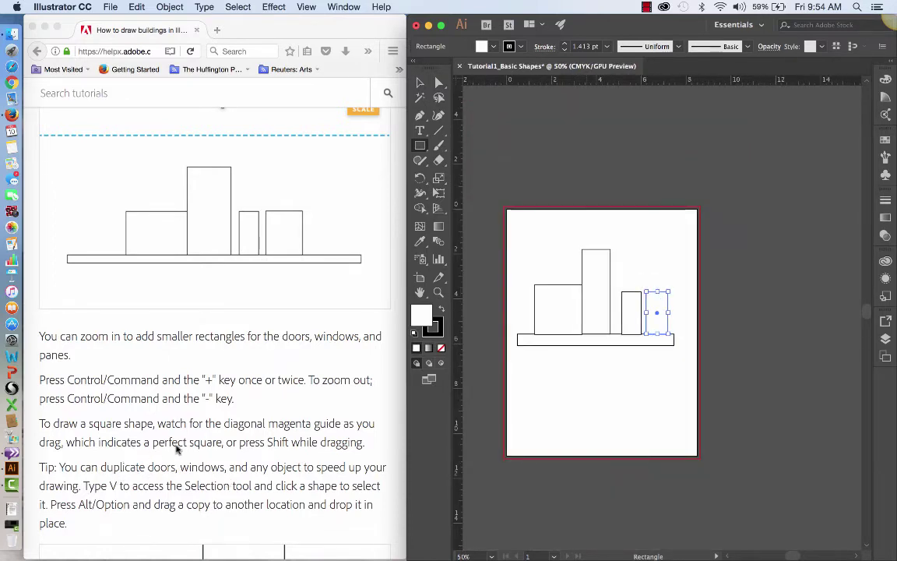
# - Draw a narrow door and a roughly 0.94 in square window inside the leftmost building
pyautogui.scroll(-3, 176, 446)
pyautogui.scroll(-3, 176, 449)
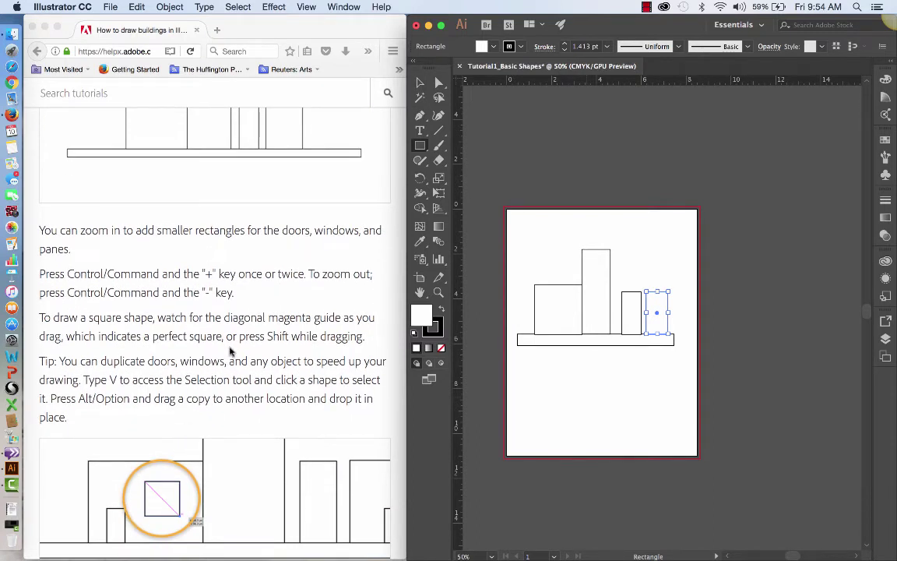
pyautogui.scroll(-3, 230, 351)
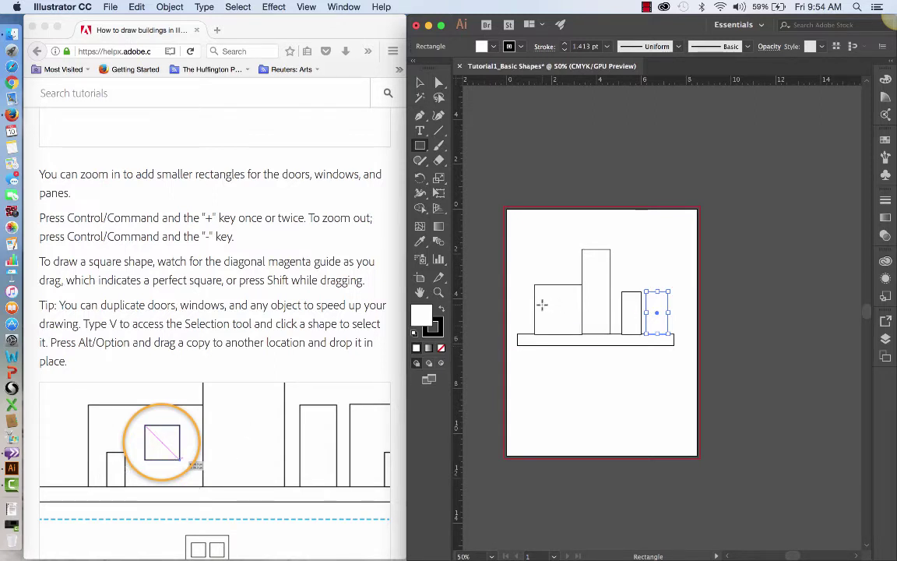
pyautogui.moveTo(541, 304); pyautogui.dragTo(553, 335)
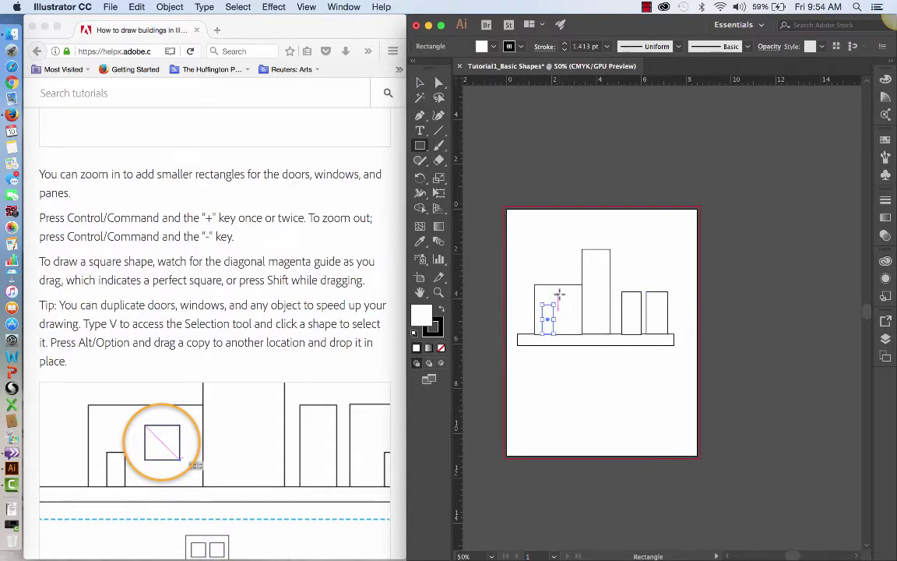
pyautogui.moveTo(559, 294); pyautogui.dragTo(569, 305)
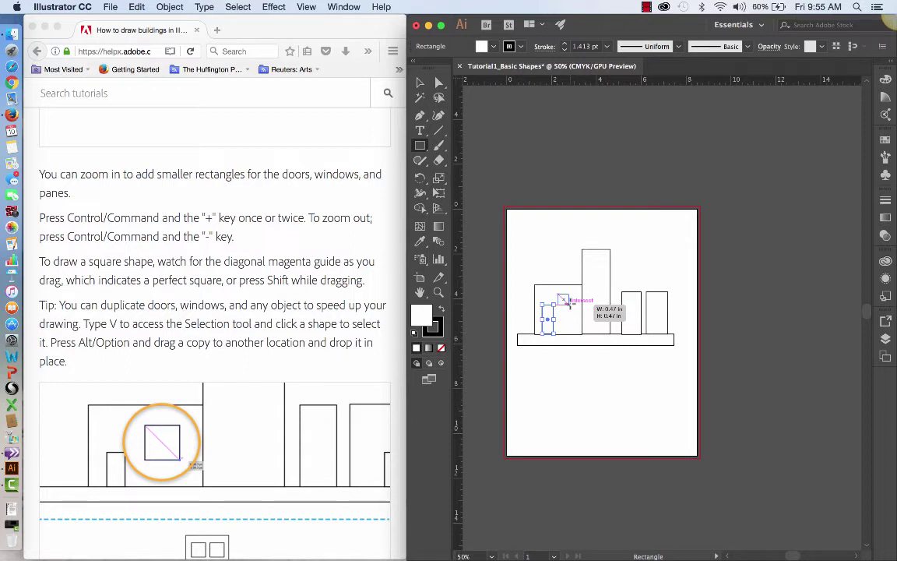
pyautogui.moveTo(569, 305); pyautogui.dragTo(578, 317)
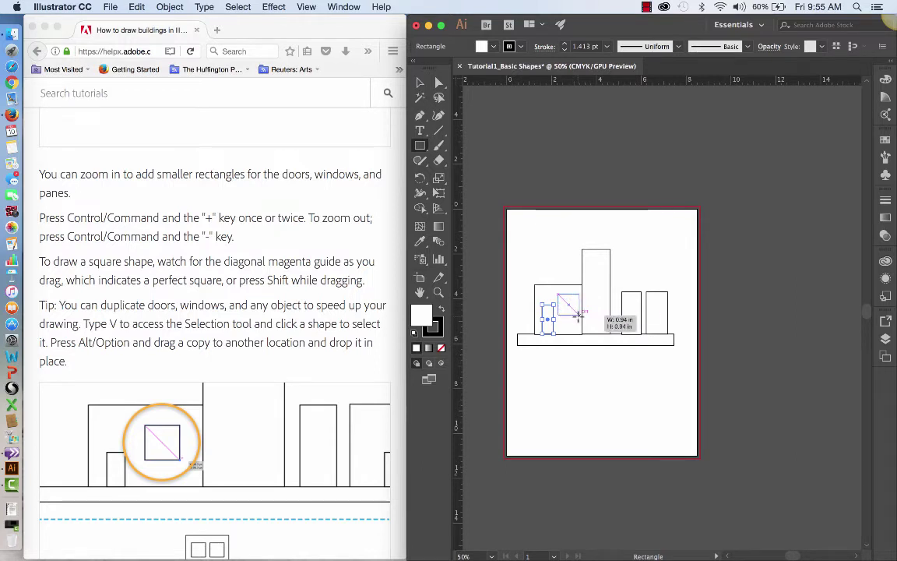
pyautogui.moveTo(579, 316); pyautogui.dragTo(579, 316)
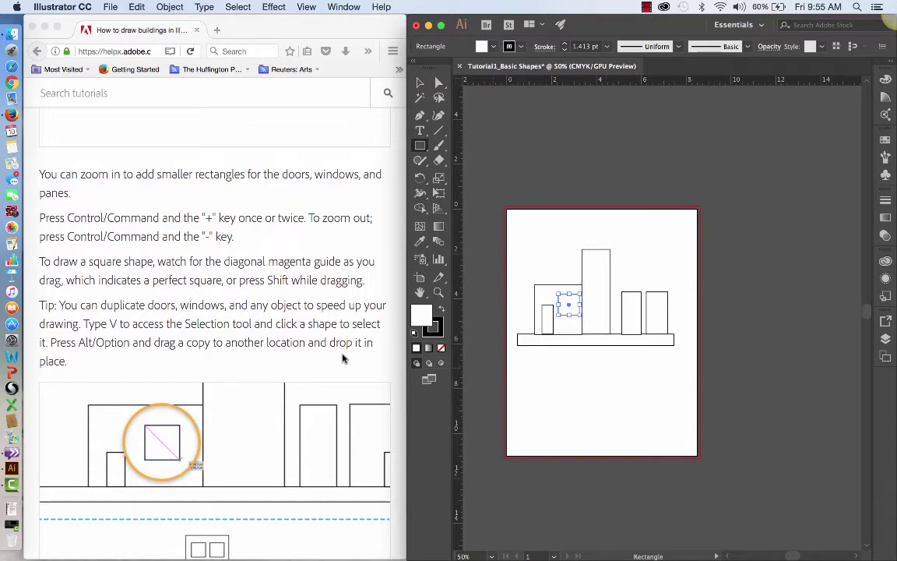
# - Undo a trial Alt-drag copy of the window and reposition the square window in the left building
pyautogui.scroll(-3, 342, 358)
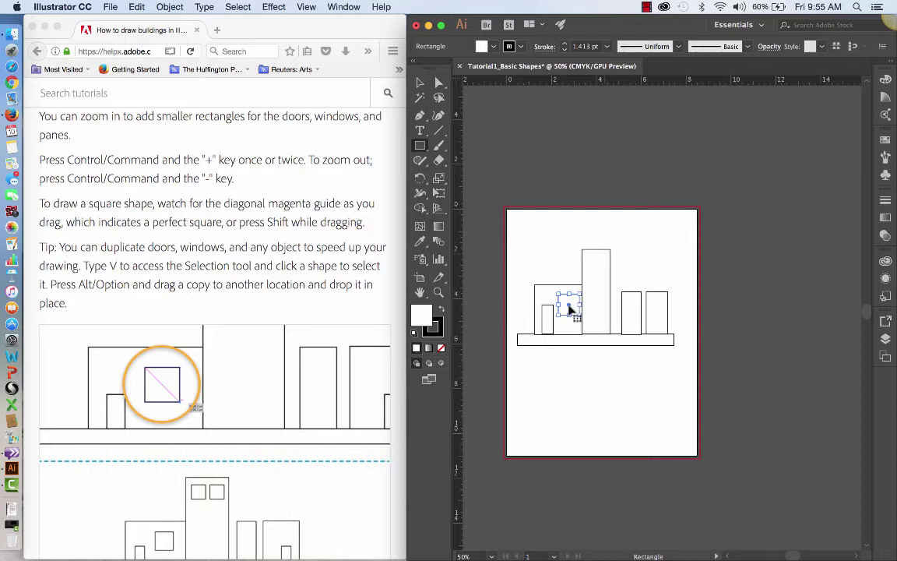
pyautogui.press('v')
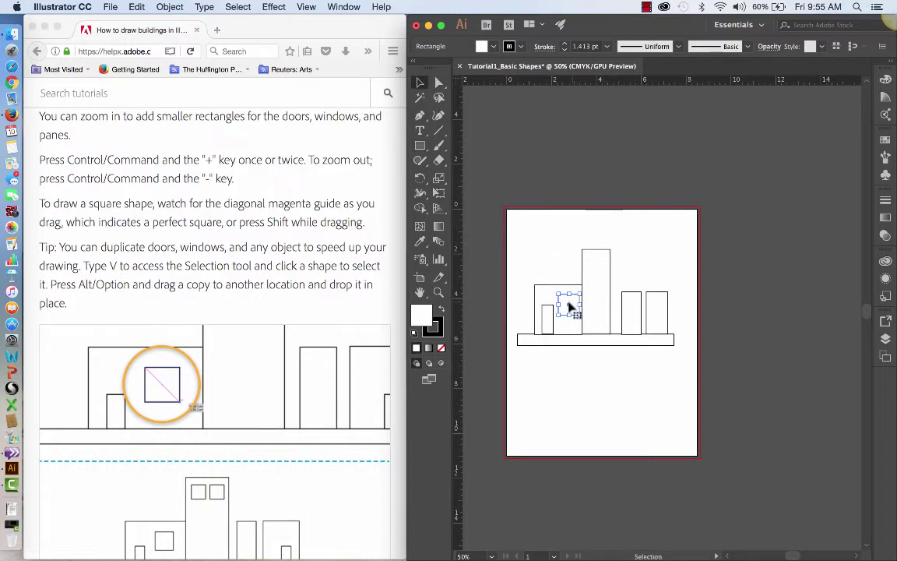
pyautogui.moveTo(571, 307); pyautogui.dragTo(596, 275)
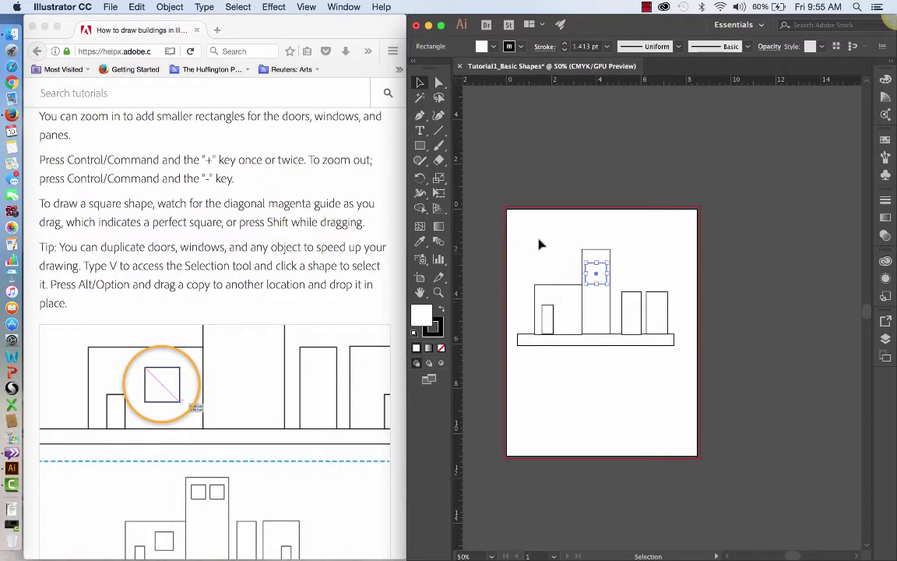
pyautogui.hotkey('ctrl', 'z')
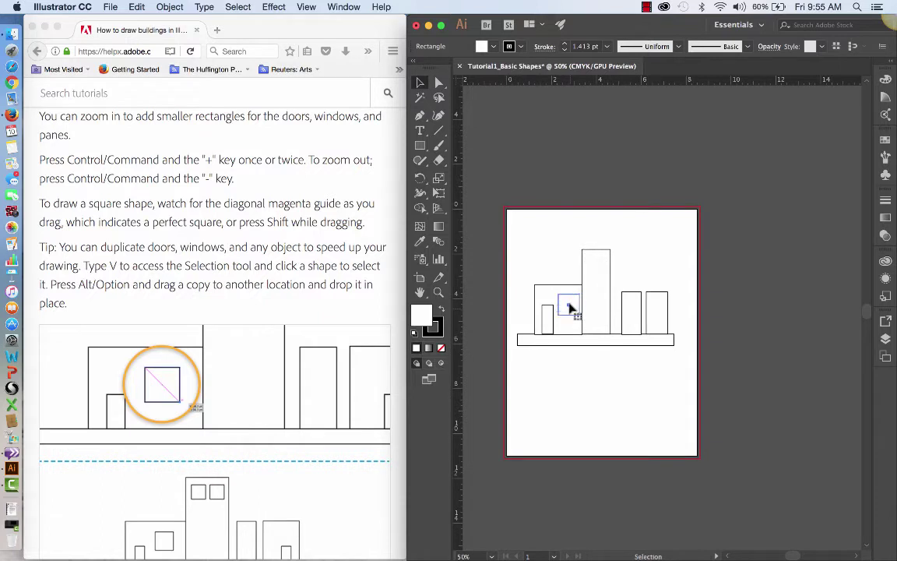
pyautogui.moveTo(570, 306); pyautogui.dragTo(570, 304)
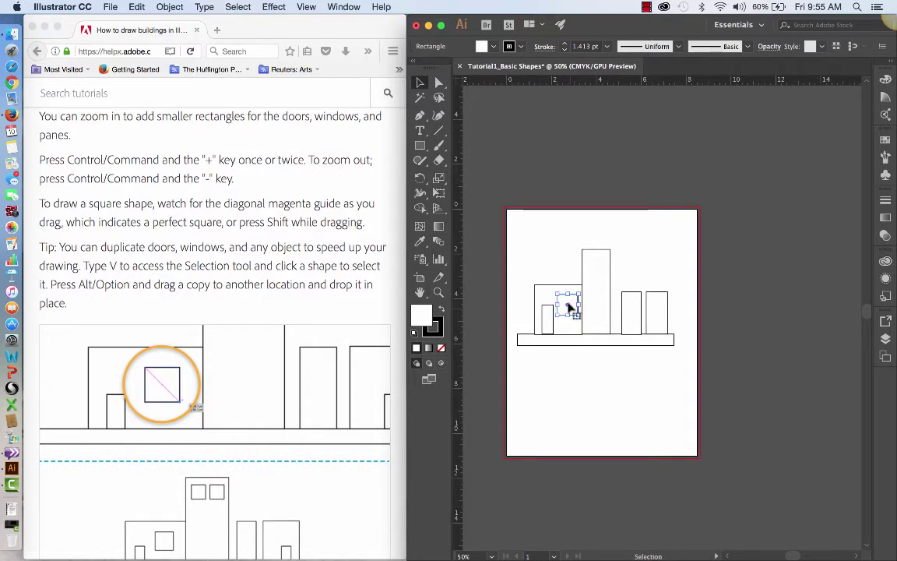
pyautogui.click(540, 260)
# - Zoom in to 100% on the buildings
pyautogui.scroll(-3, 503, 385)
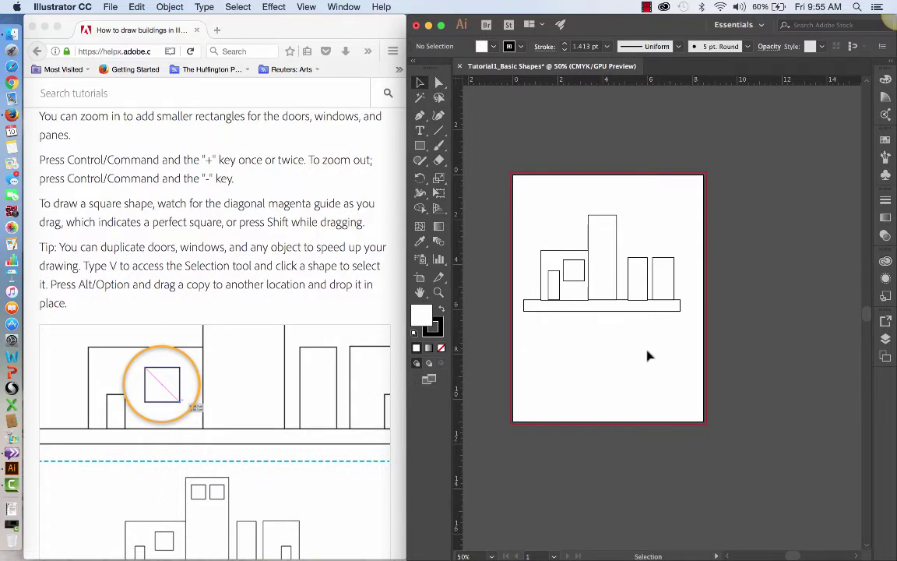
pyautogui.press('super+equal')
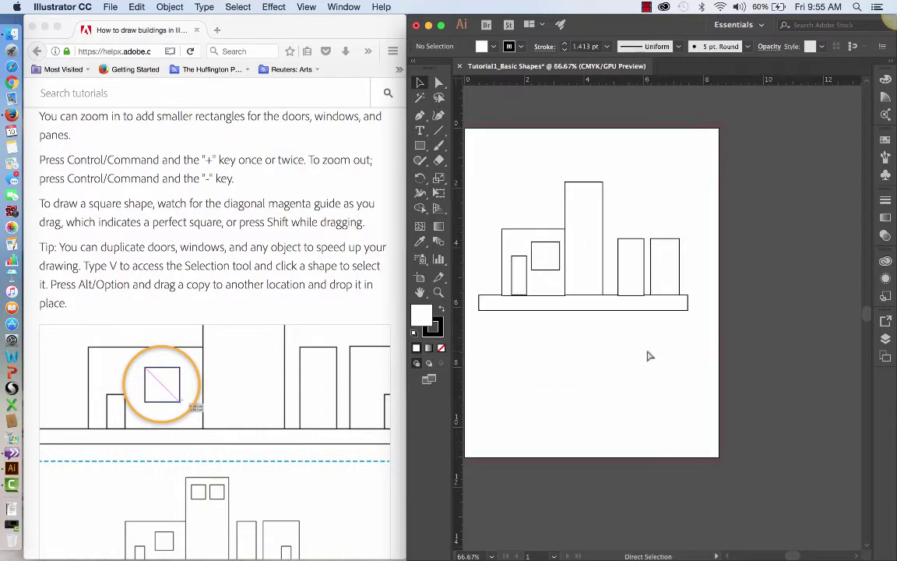
pyautogui.press('v')
pyautogui.press('super+equal')
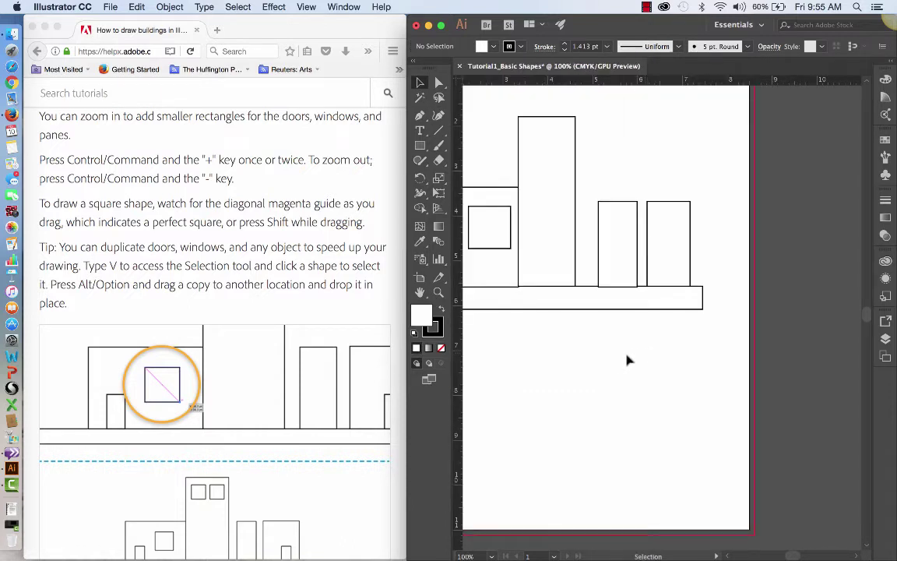
pyautogui.hscroll(-5, 629, 360)
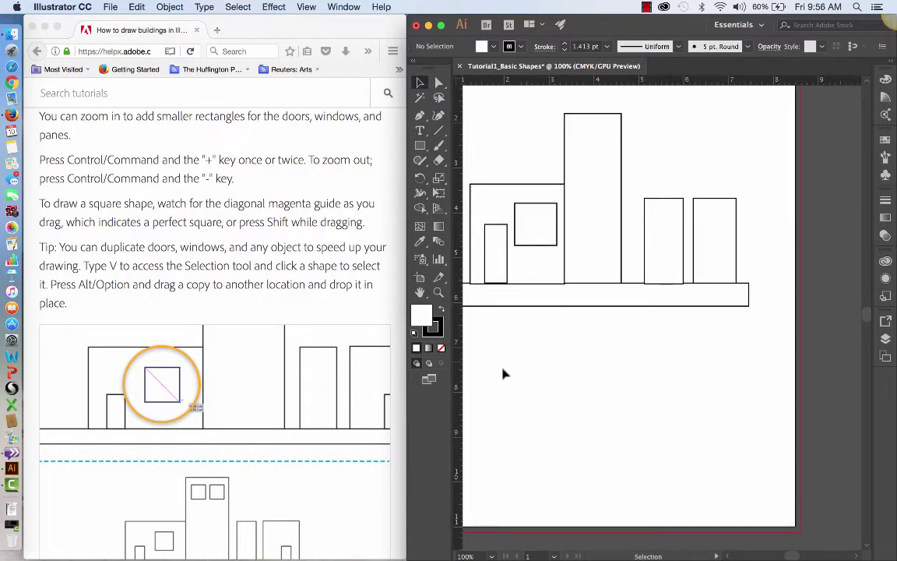
pyautogui.scroll(-6, 296, 448)
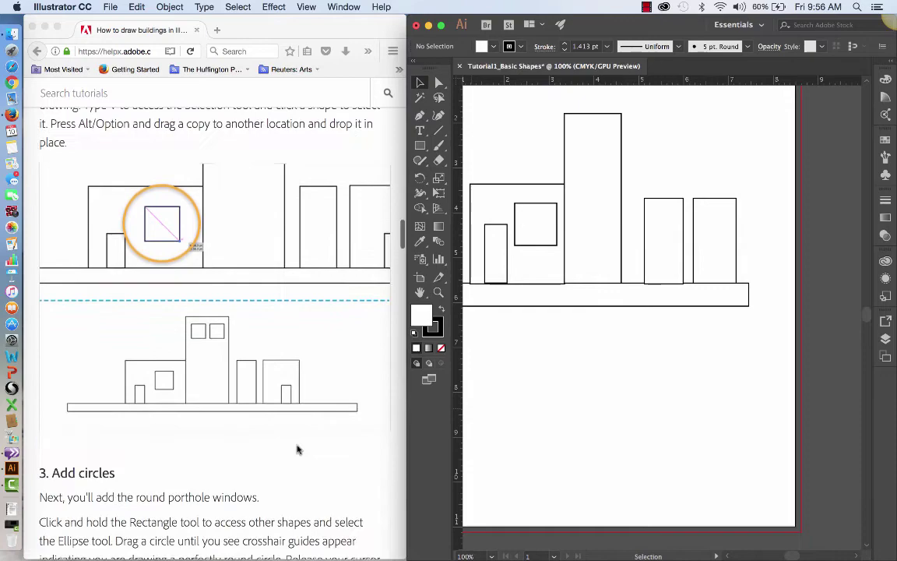
pyautogui.scroll(-8, 297, 449)
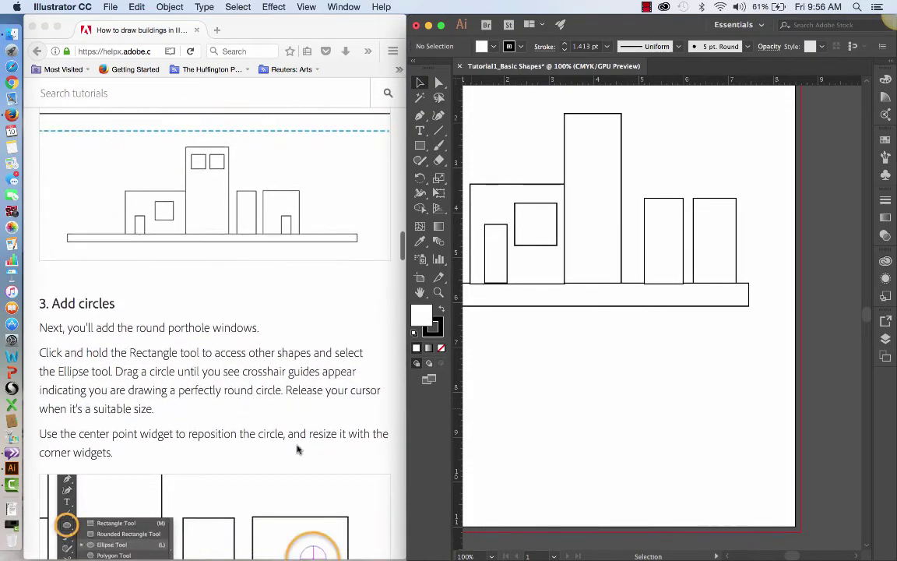
pyautogui.scroll(-9, 297, 448)
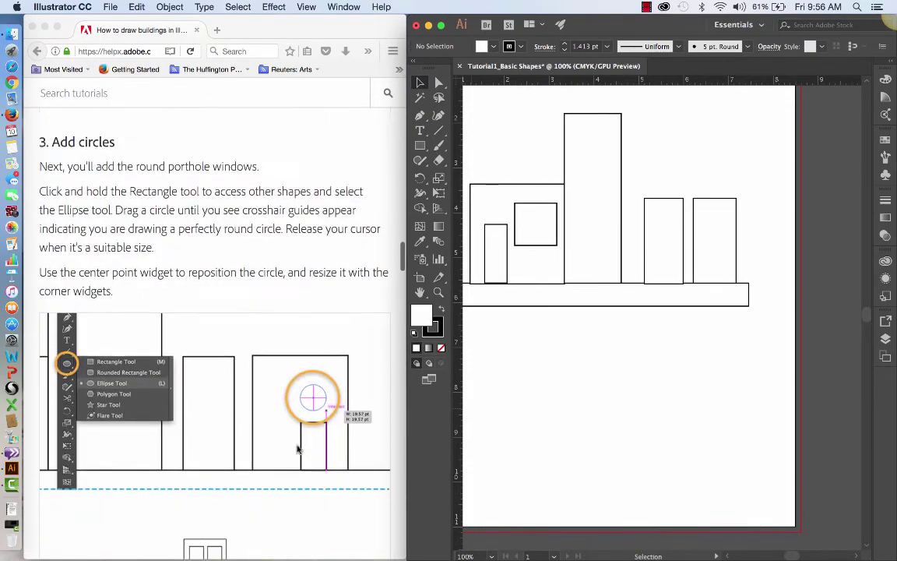
pyautogui.scroll(-20, 297, 449)
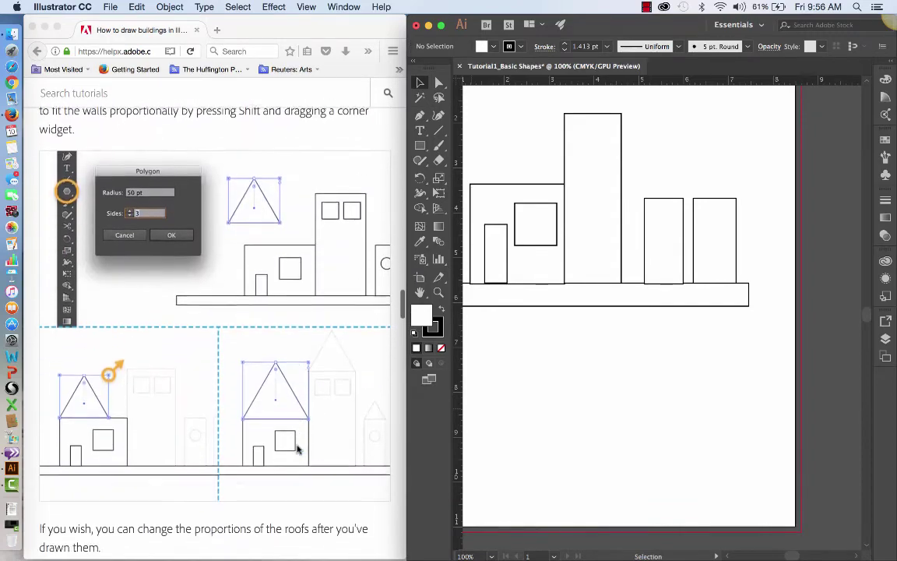
# - Scroll the Adobe Help page up to the duplication tip and building figure above '3. Add circles'
pyautogui.scroll(-15, 297, 449)
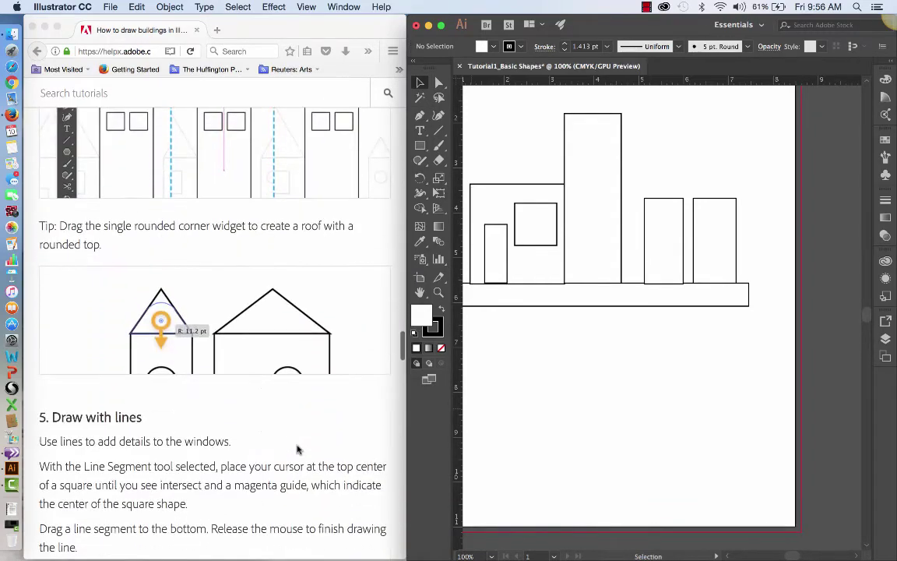
pyautogui.scroll(20, 297, 449)
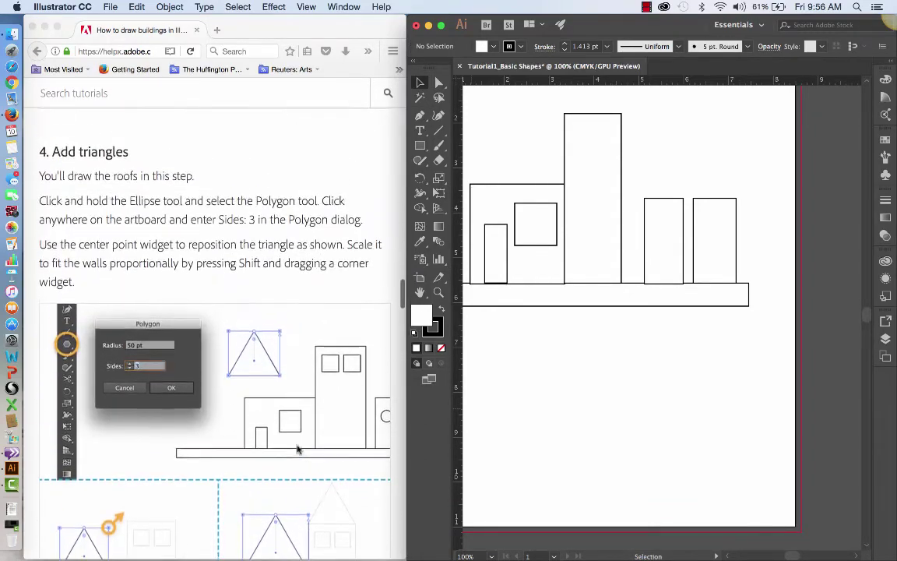
pyautogui.scroll(10, 297, 449)
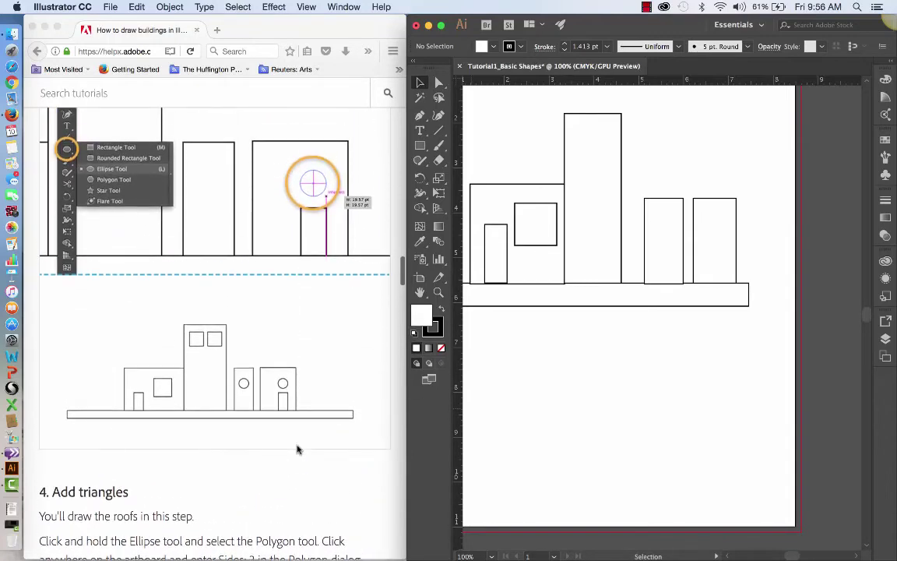
pyautogui.scroll(1, 296, 450)
pyautogui.scroll(-3, 297, 449)
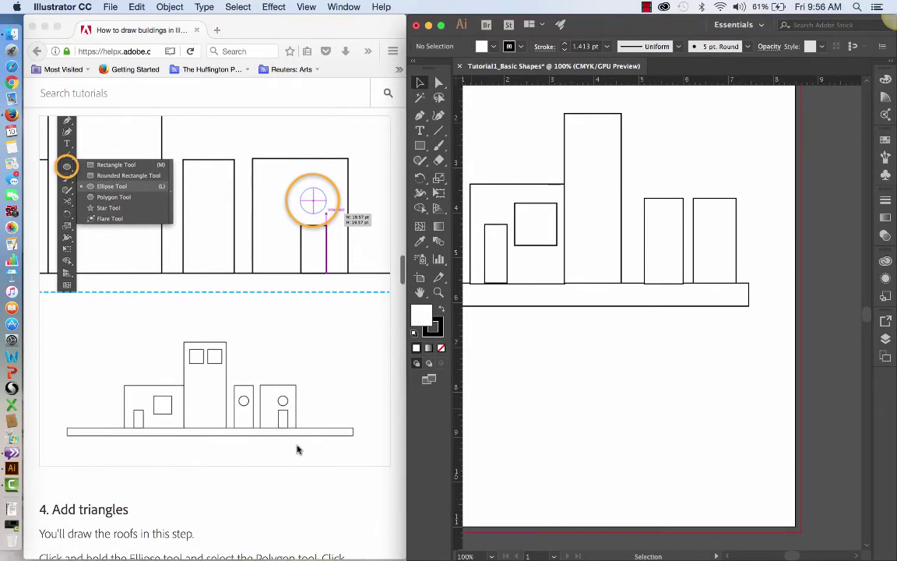
pyautogui.scroll(18, 240, 379)
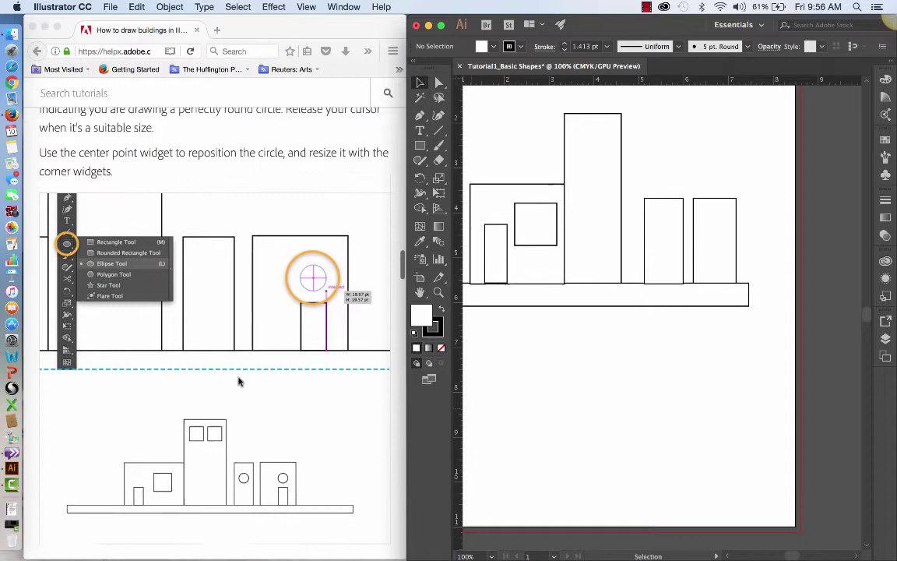
pyautogui.scroll(4, 240, 380)
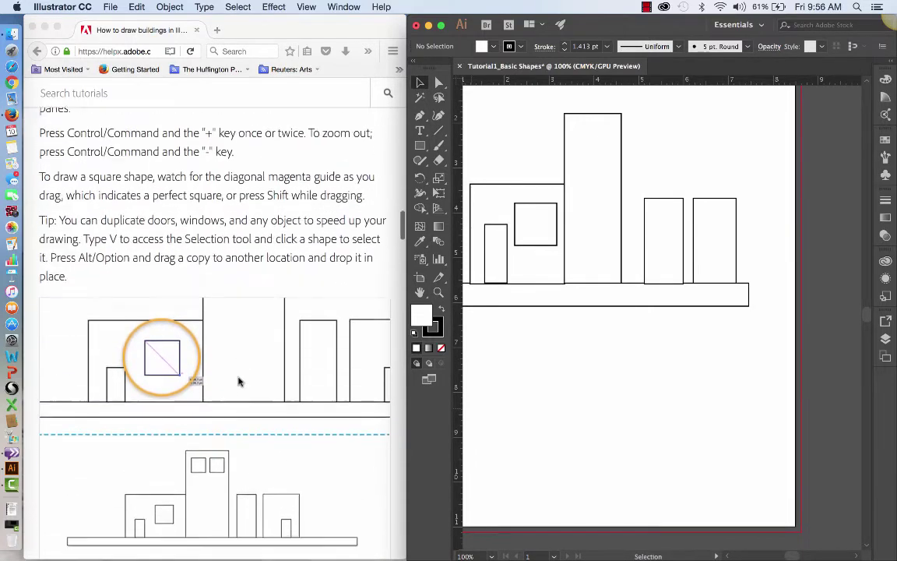
pyautogui.scroll(-3, 240, 380)
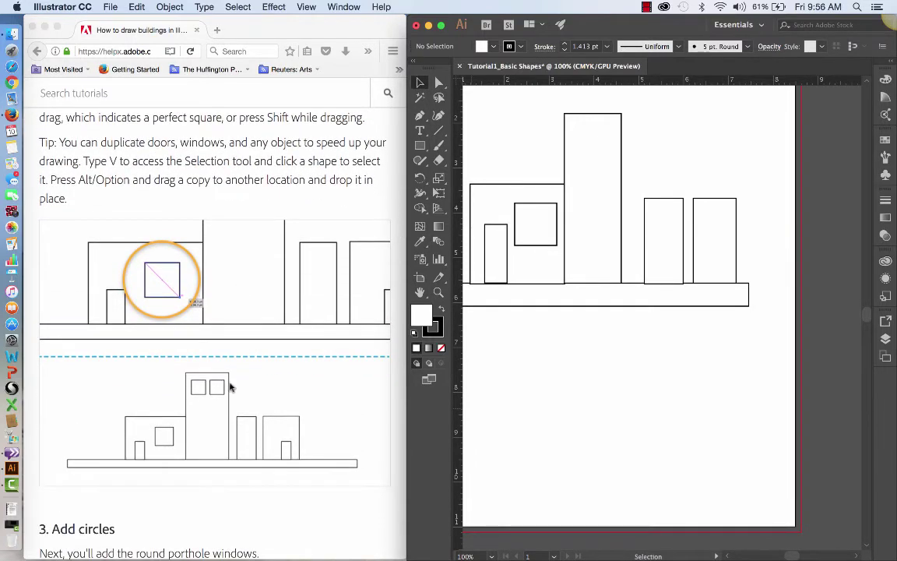
# - Draw two small square windows side by side at the top of the tall building
pyautogui.click(576, 134)
pyautogui.moveTo(576, 134)
pyautogui.mouseDown()
pyautogui.moveTo(583, 142)
pyautogui.moveTo(578, 136)
pyautogui.mouseUp()
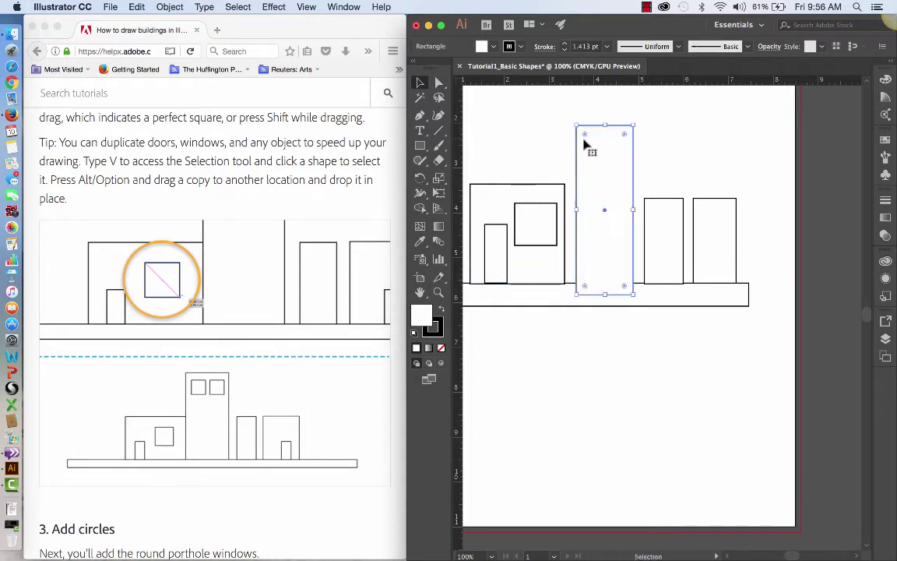
pyautogui.click(422, 147)
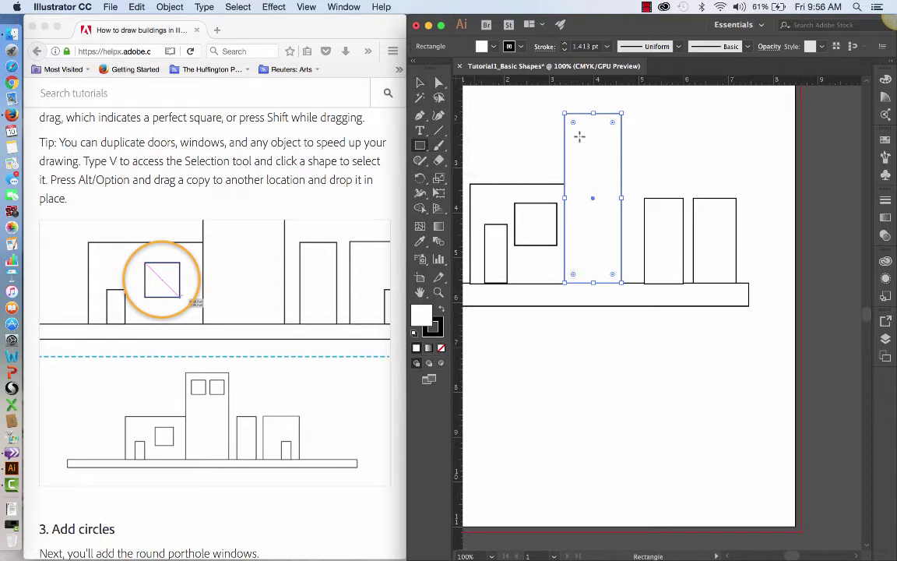
pyautogui.moveTo(572, 135); pyautogui.dragTo(593, 153)
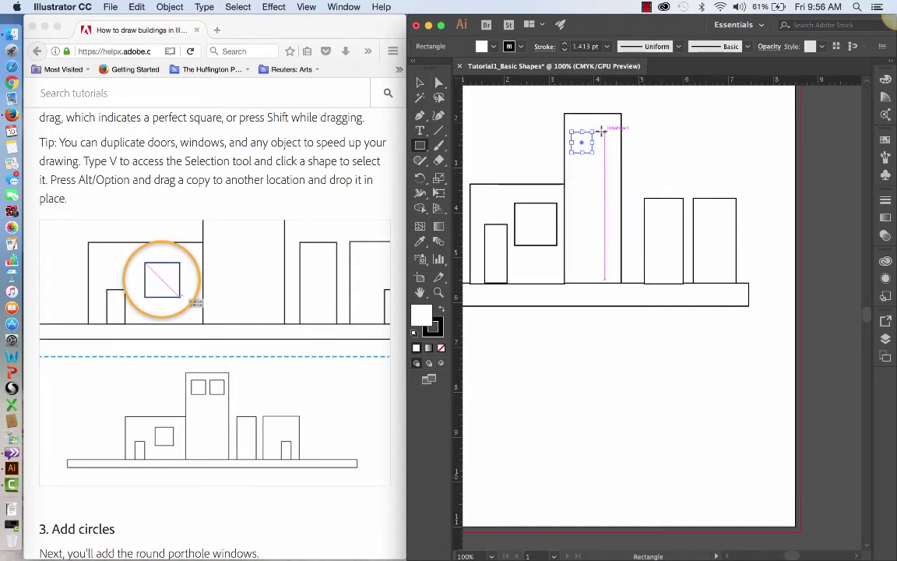
pyautogui.moveTo(600, 132); pyautogui.dragTo(620, 153)
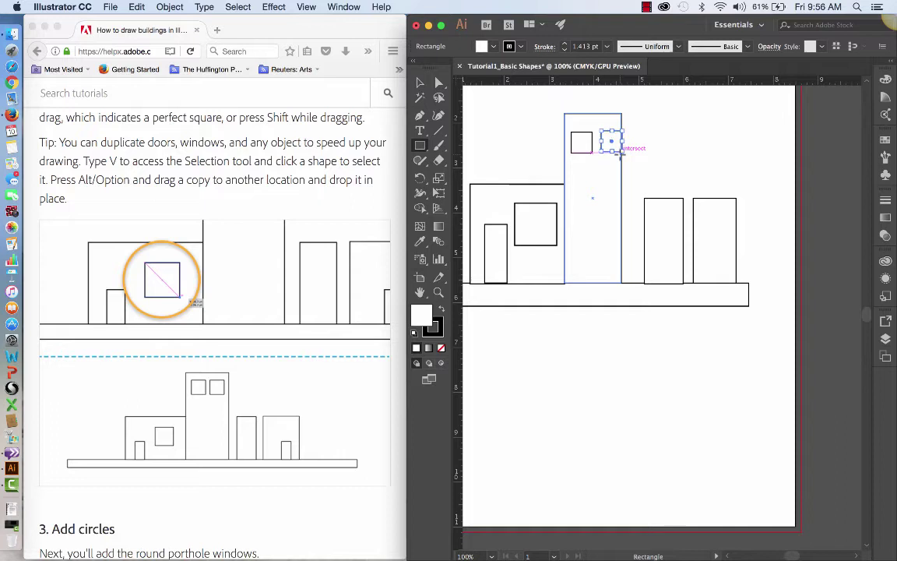
pyautogui.press('Left')
pyautogui.press('Left')
pyautogui.press('Left')
pyautogui.press('Left')
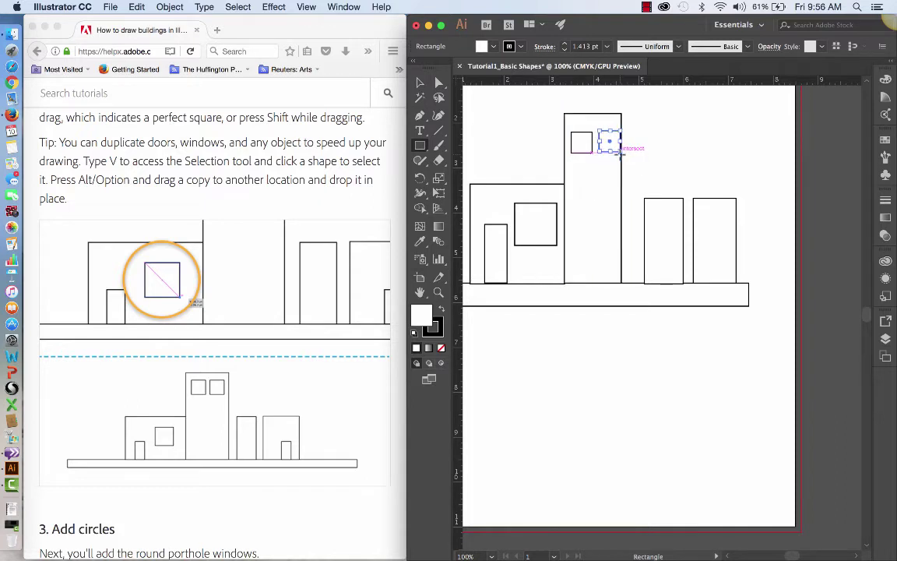
pyautogui.press('Left')
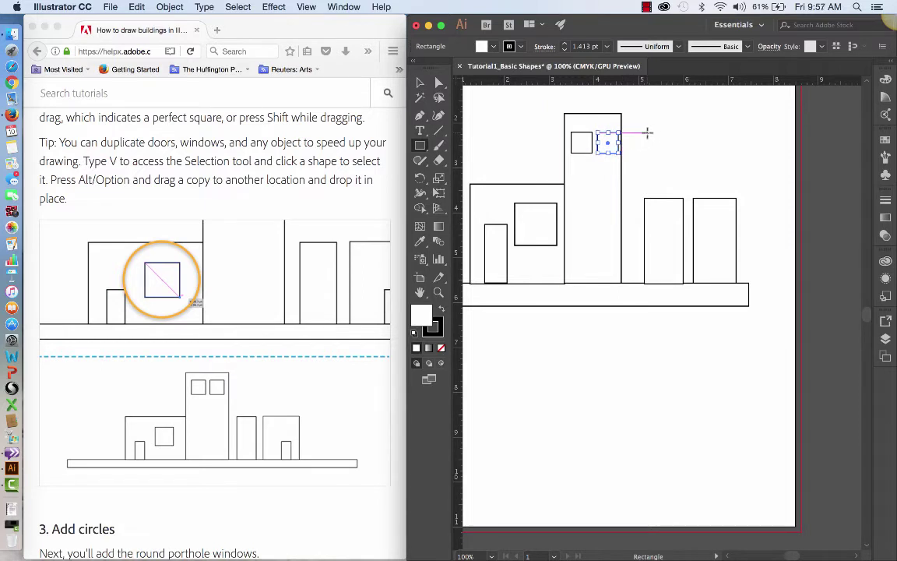
# - Align the right window with the left one and add a small door in the rightmost building
pyautogui.press('super')
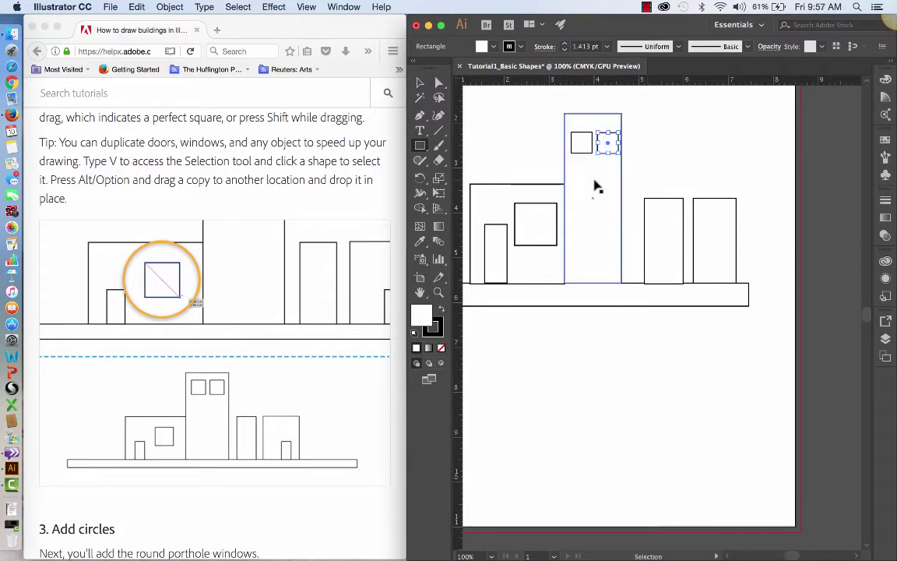
pyautogui.keyDown('super'); pyautogui.click(594, 185); pyautogui.keyUp('super')
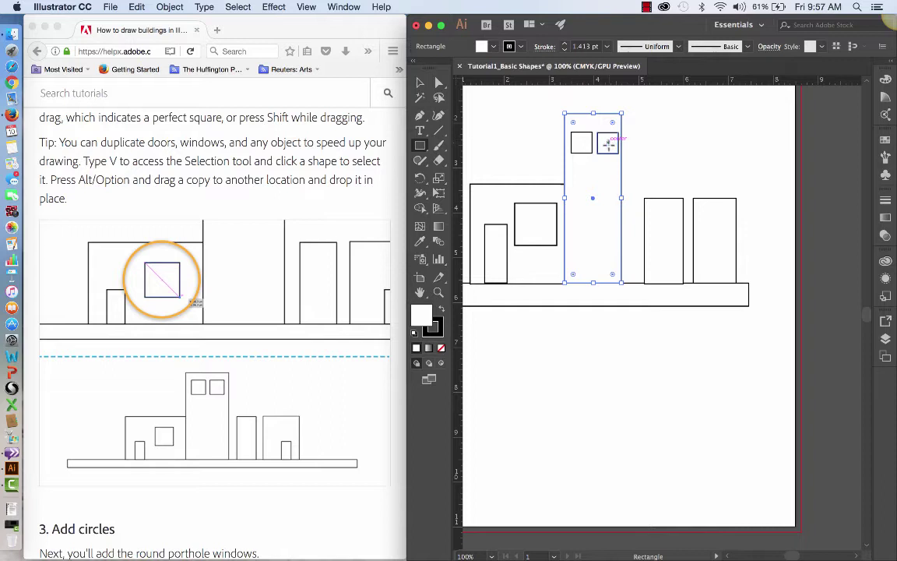
pyautogui.press('super')
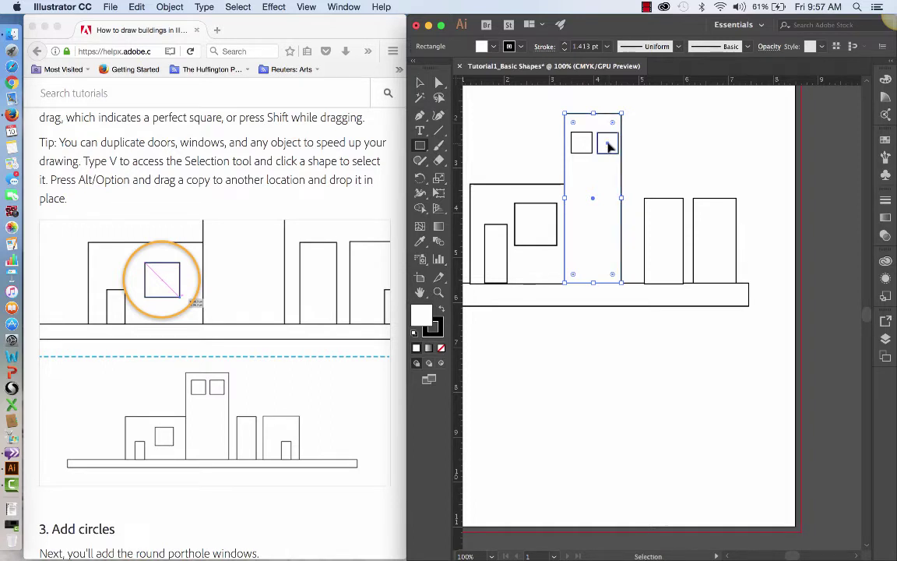
pyautogui.keyDown('super'); pyautogui.click(608, 144); pyautogui.keyUp('super')
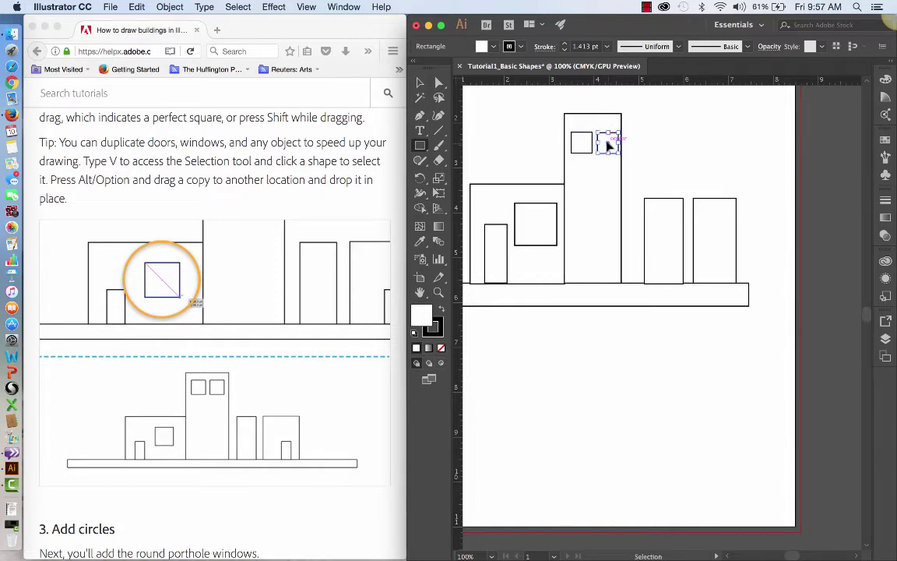
pyautogui.moveTo(608, 144); pyautogui.dragTo(606, 142)
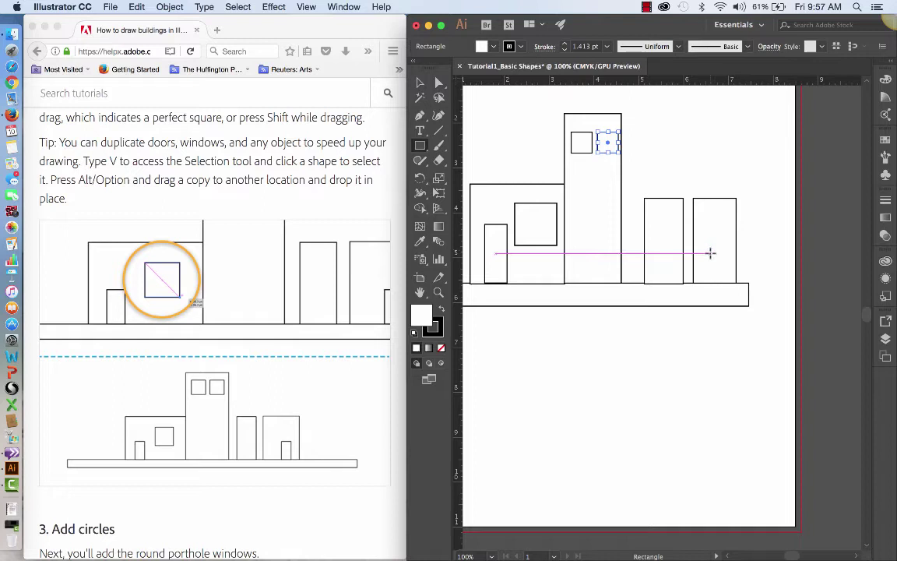
pyautogui.moveTo(710, 253); pyautogui.dragTo(729, 284)
pyautogui.click(422, 84)
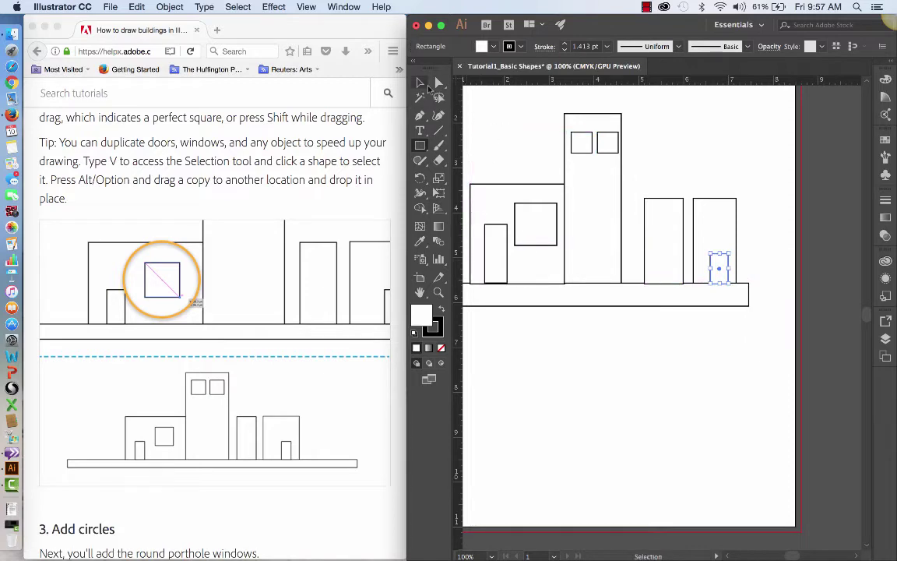
# - Switch from the Rectangle tool to the Ellipse Tool in the shape tools flyout
pyautogui.scroll(-6, 267, 469)
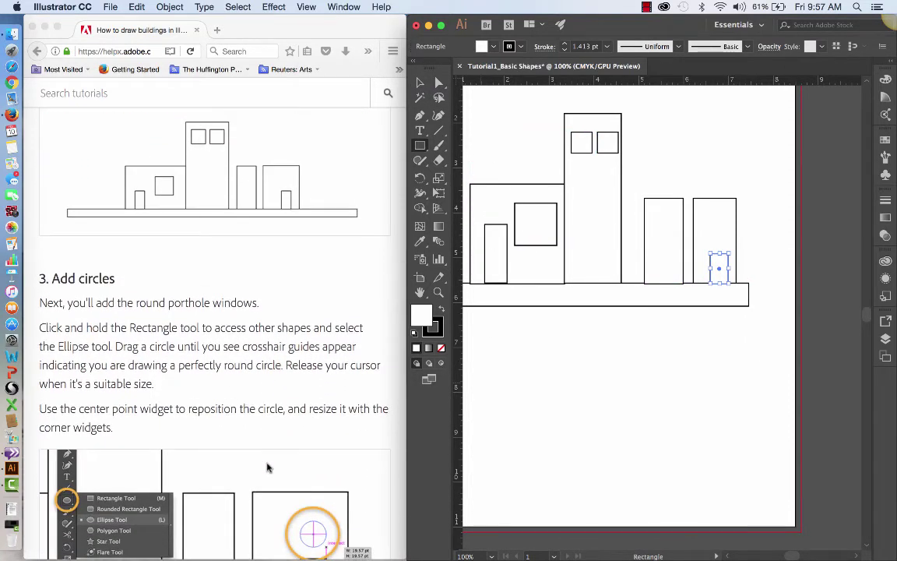
pyautogui.scroll(-1, 266, 467)
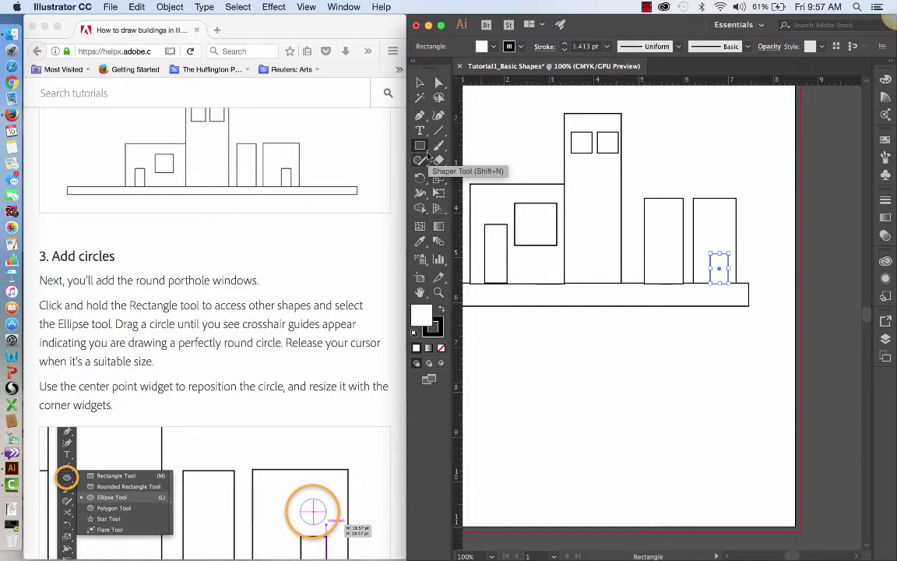
pyautogui.click(425, 153)
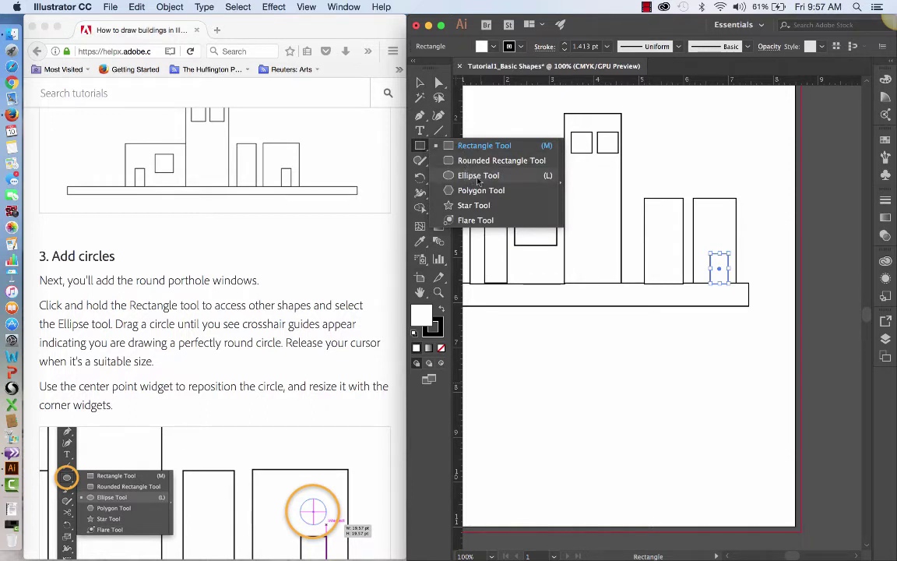
pyautogui.click(478, 178)
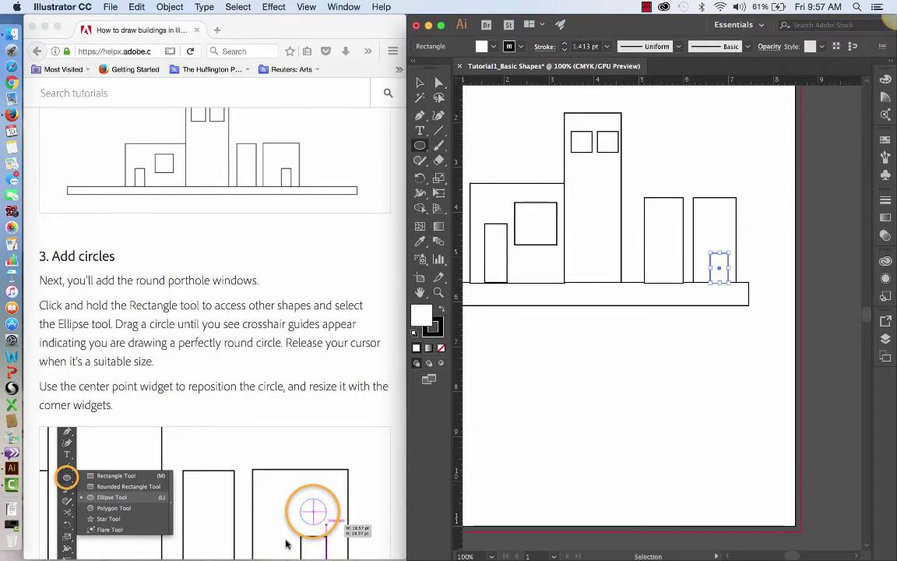
pyautogui.scroll(-5, 292, 480)
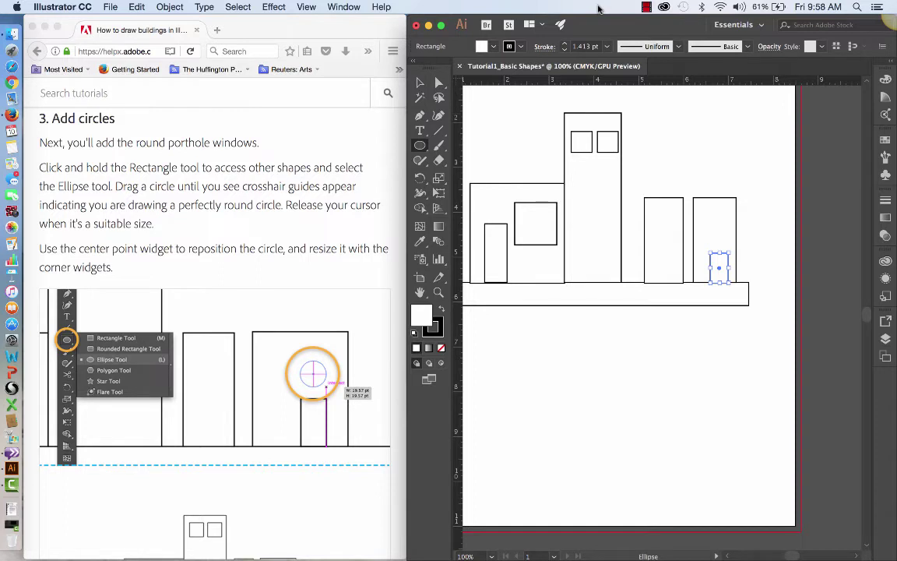
pyautogui.click(646, 8)
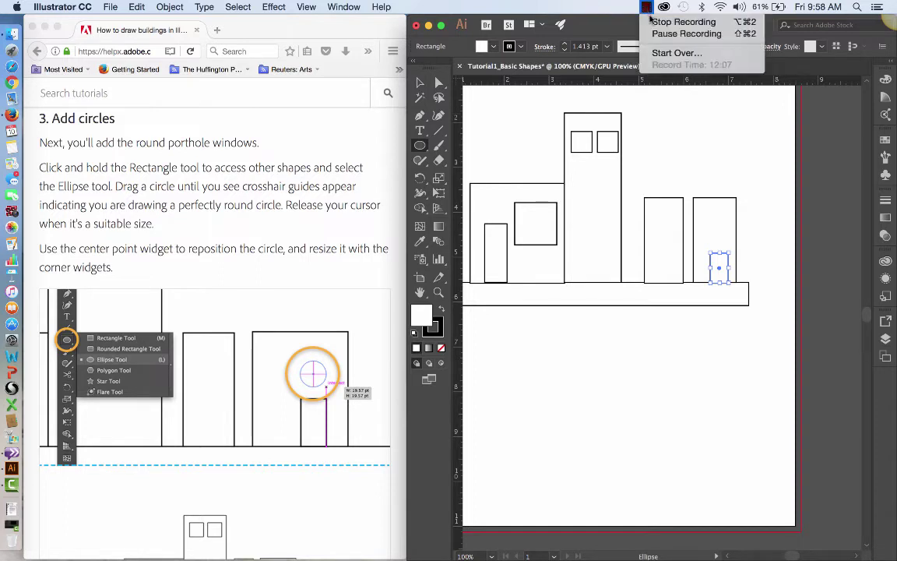
pyautogui.click(686, 33)
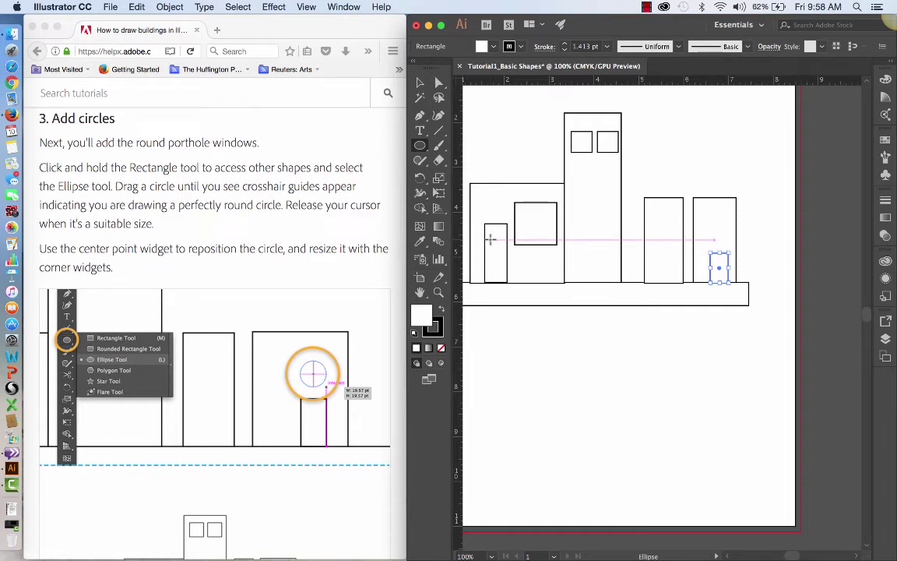
# - Draw a circular porthole centred above the rightmost building's door and enlarge it
pyautogui.click(420, 146)
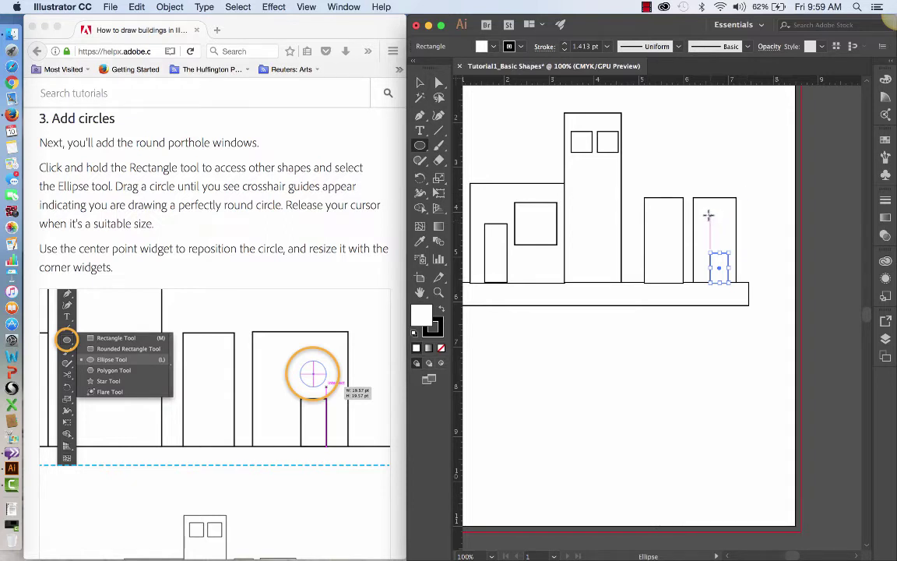
pyautogui.moveTo(708, 215); pyautogui.dragTo(728, 232)
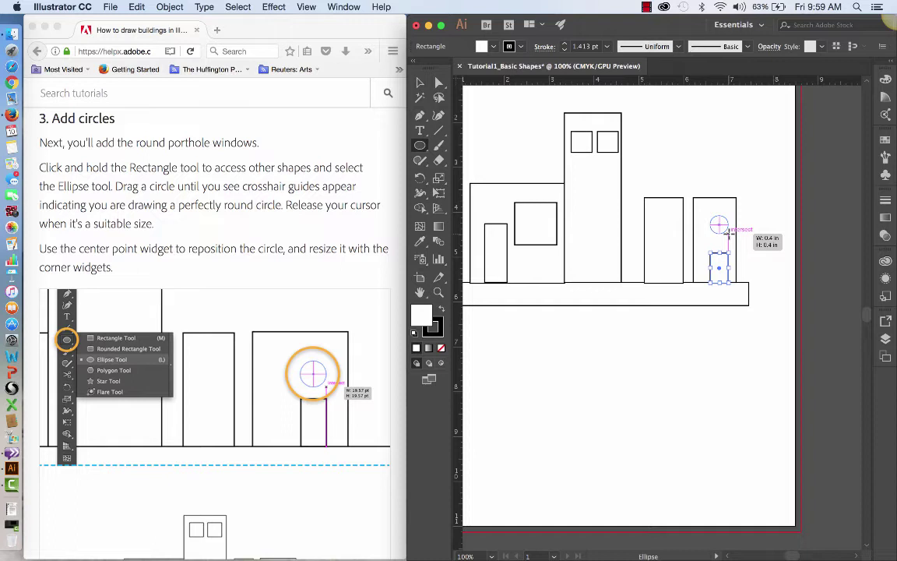
pyautogui.moveTo(728, 232); pyautogui.dragTo(728, 231)
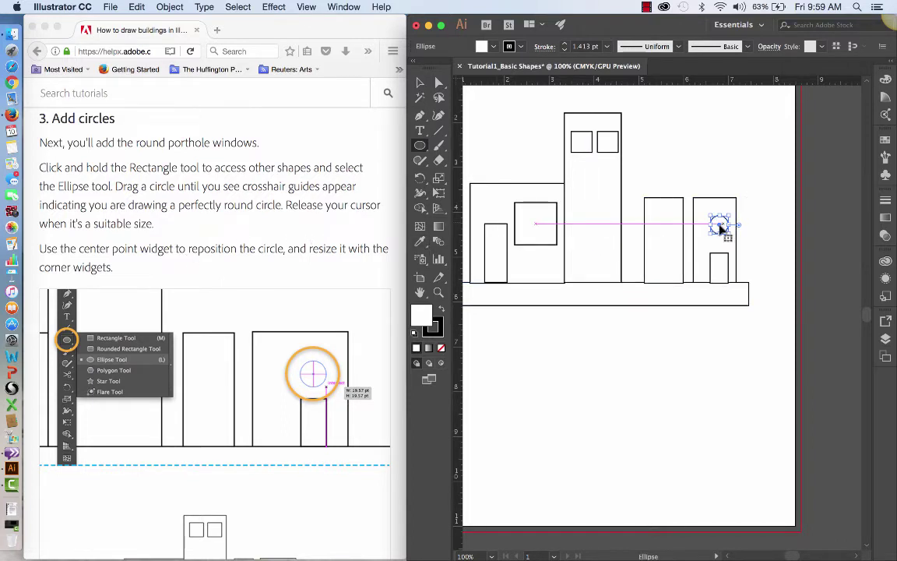
pyautogui.moveTo(719, 226); pyautogui.dragTo(720, 242)
pyautogui.moveTo(730, 230)
pyautogui.mouseDown()
pyautogui.moveTo(749, 220)
pyautogui.moveTo(719, 239)
pyautogui.mouseUp()
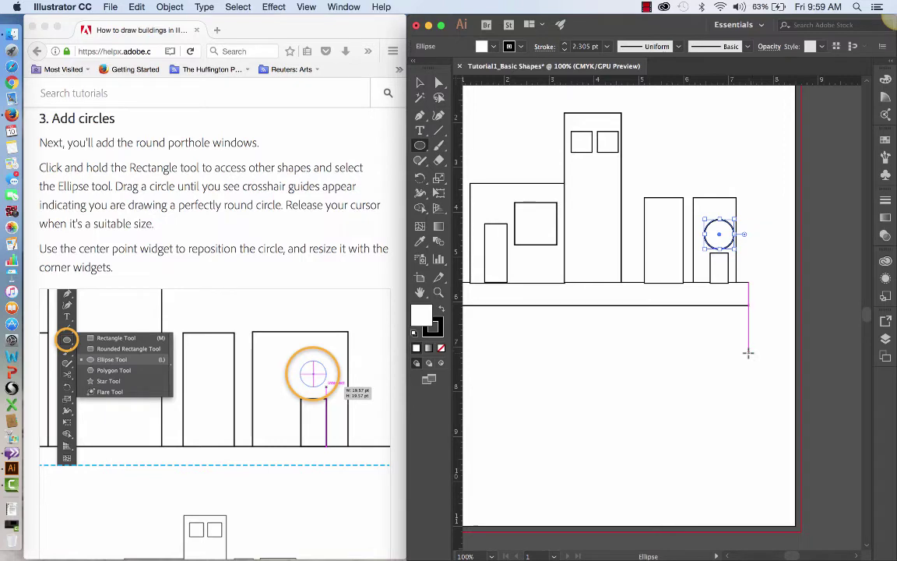
# - Add a smaller porthole circle inside the neighbouring building
pyautogui.scroll(-5, 172, 363)
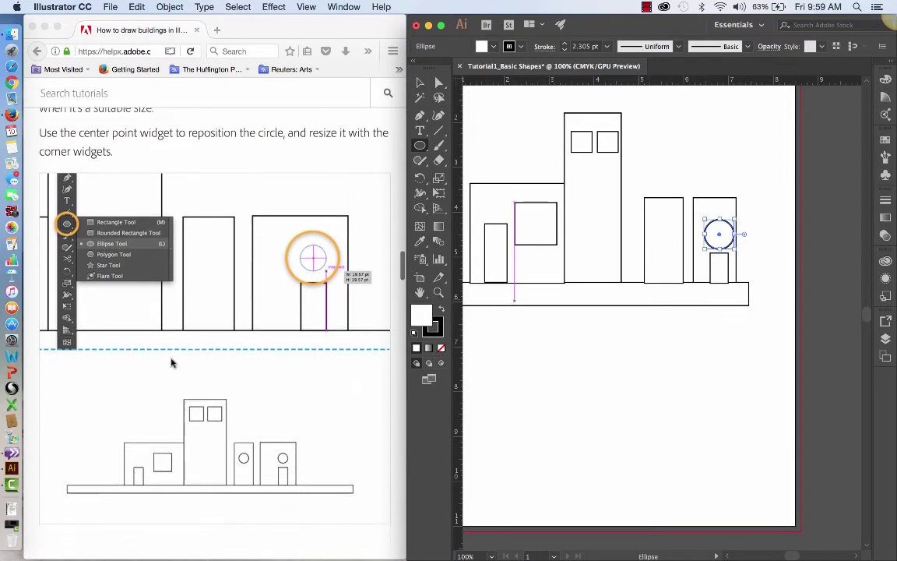
pyautogui.scroll(-5, 172, 363)
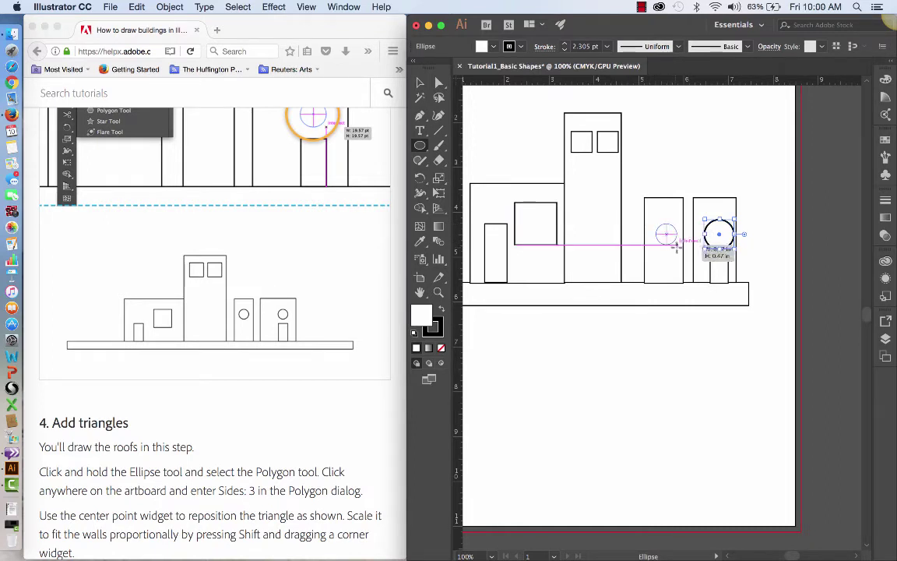
pyautogui.moveTo(668, 235); pyautogui.dragTo(679, 248)
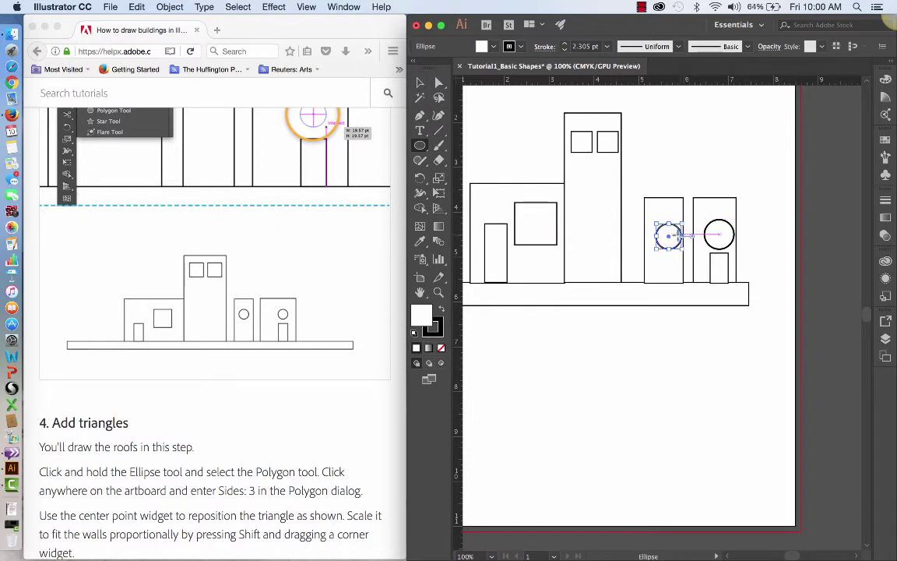
pyautogui.moveTo(672, 232); pyautogui.dragTo(664, 219)
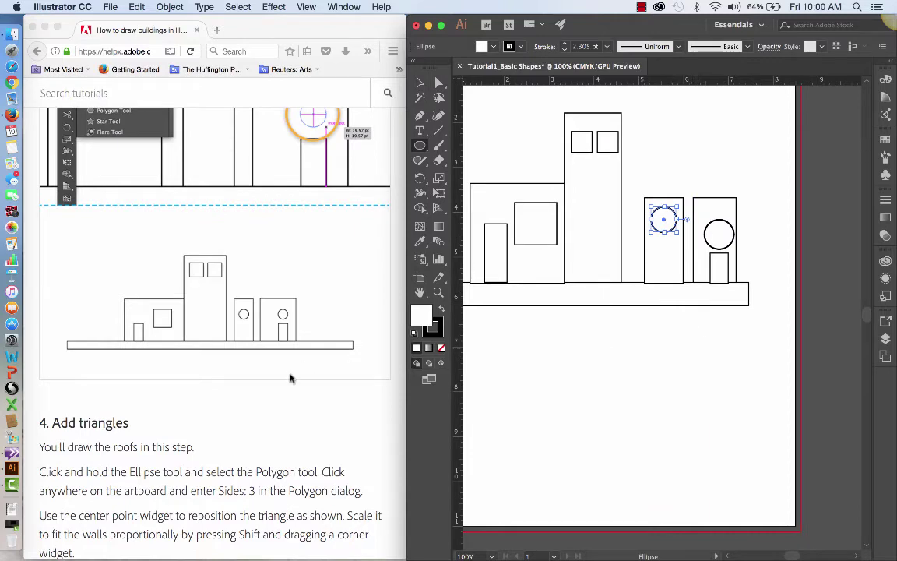
# - Pick the Polygon tool and click below the buildings to open a 3-sided, 0.6944 in polygon dialog
pyautogui.scroll(-3, 290, 377)
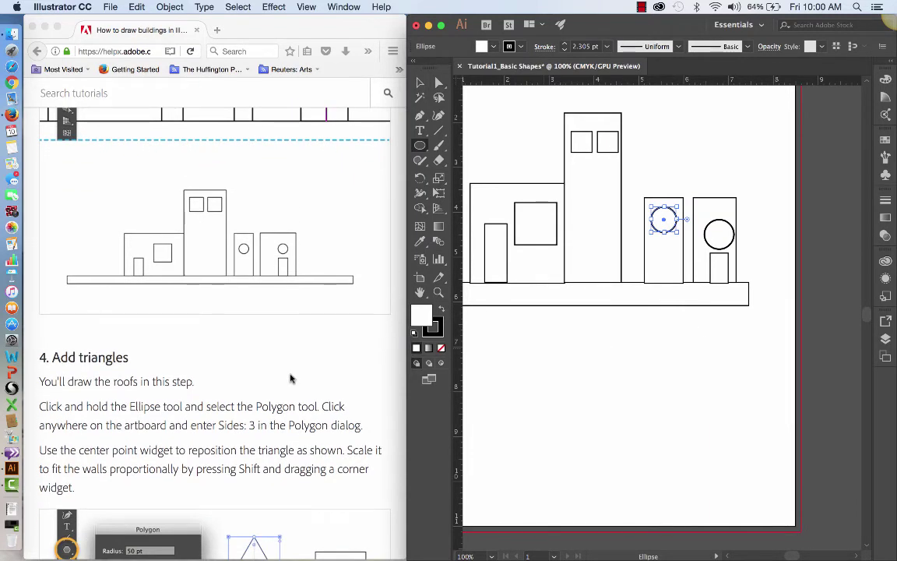
pyautogui.scroll(-1, 291, 378)
pyautogui.scroll(-3, 290, 378)
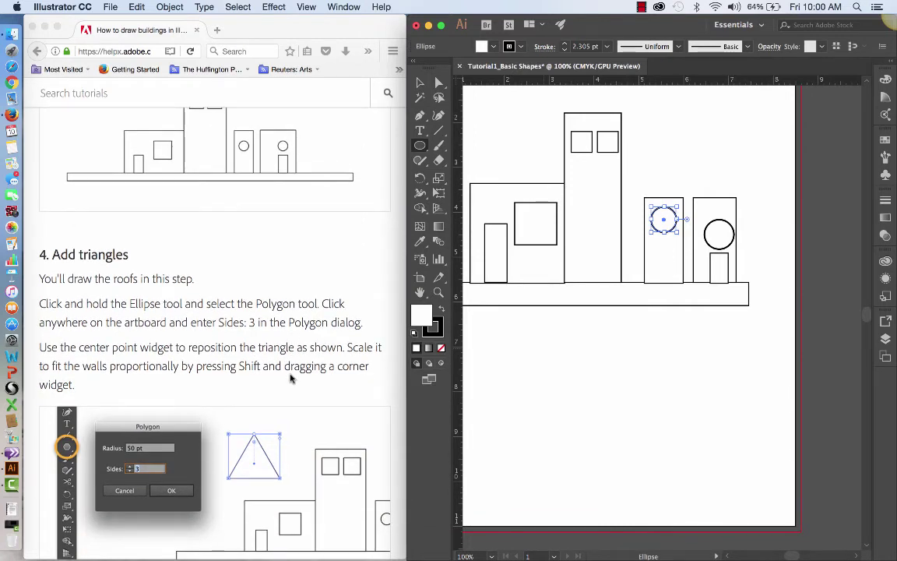
pyautogui.click(421, 148)
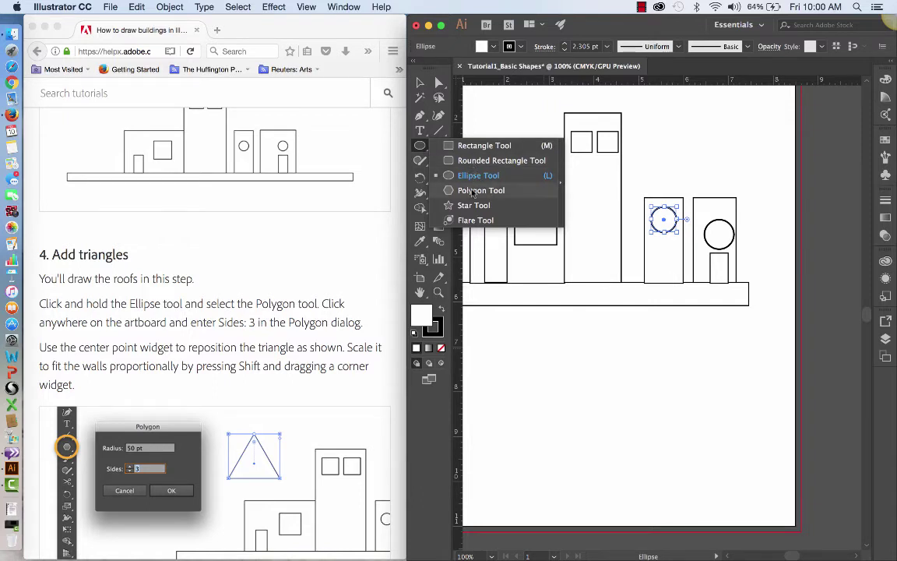
pyautogui.click(473, 191)
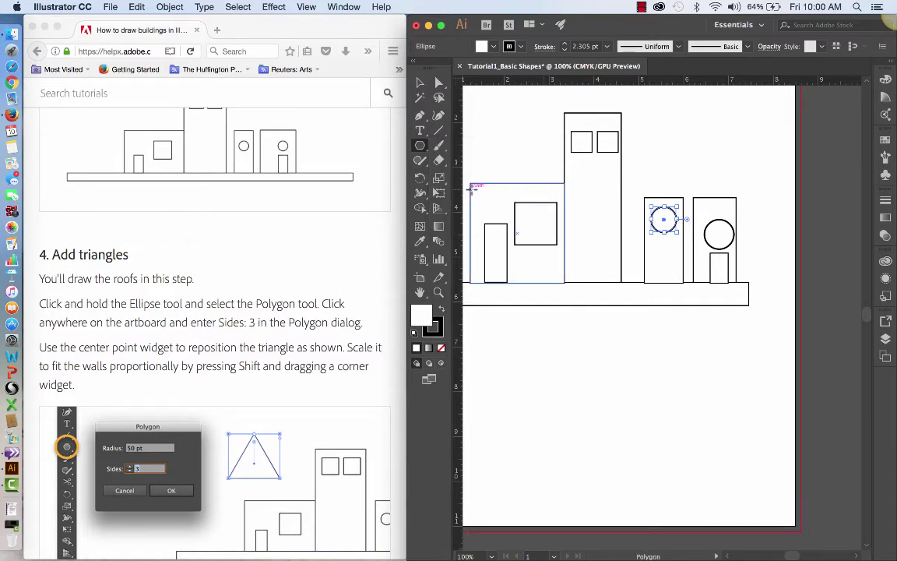
pyautogui.click(604, 367)
pyautogui.moveTo(504, 459); pyautogui.dragTo(718, 312)
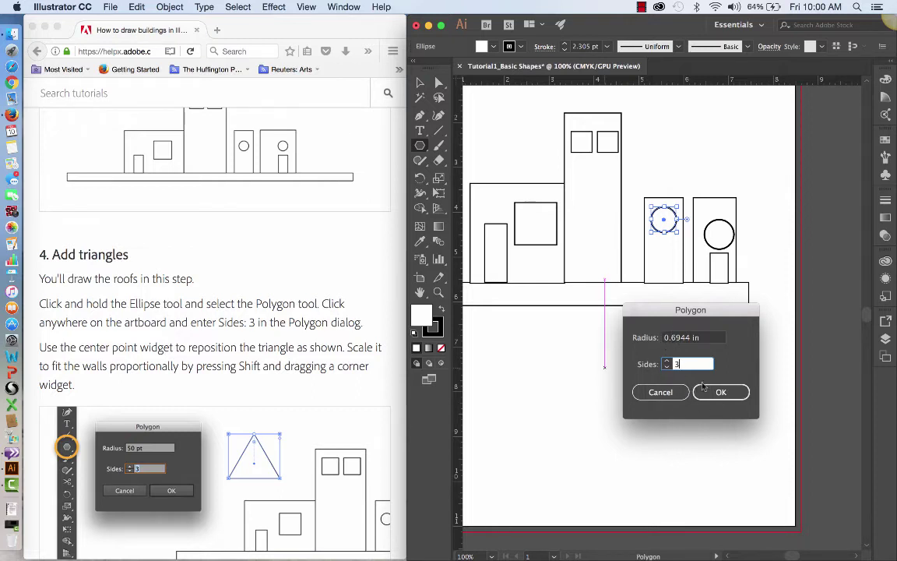
# - Create the triangle, move it onto the tall tower's top, and widen it to the tower's width
pyautogui.click(721, 393)
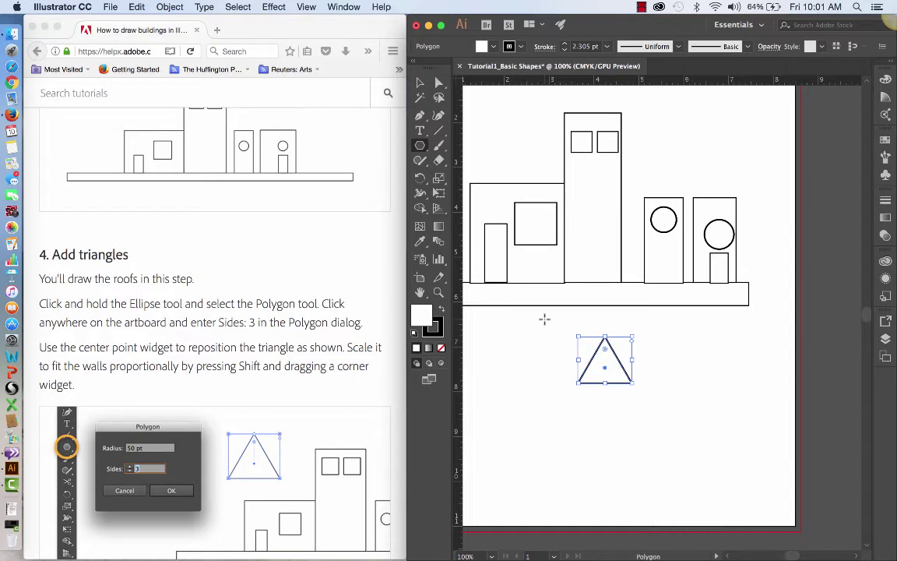
pyautogui.moveTo(604, 366)
pyautogui.mouseDown()
pyautogui.moveTo(719, 185)
pyautogui.moveTo(595, 127)
pyautogui.moveTo(592, 99)
pyautogui.mouseUp()
pyautogui.scroll(3, 669, 106)
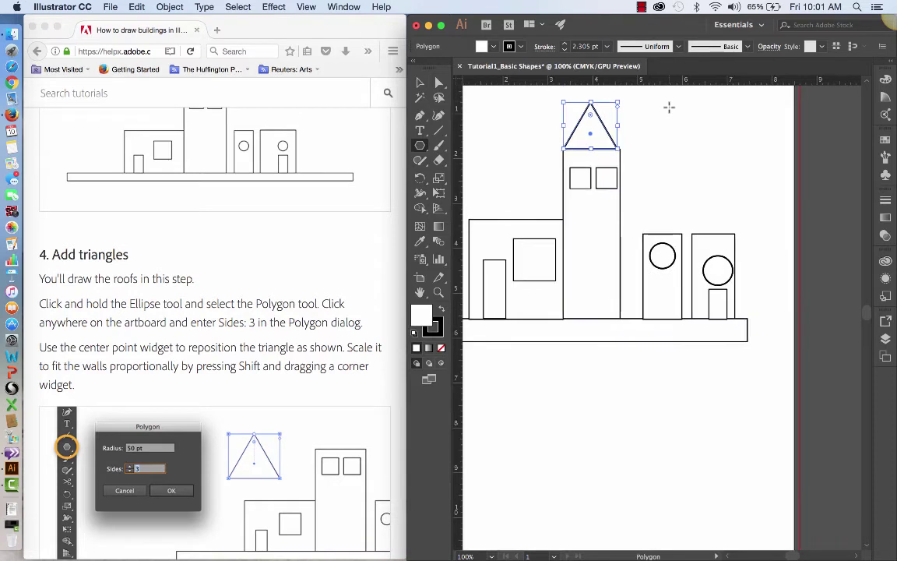
pyautogui.scroll(2, 669, 106)
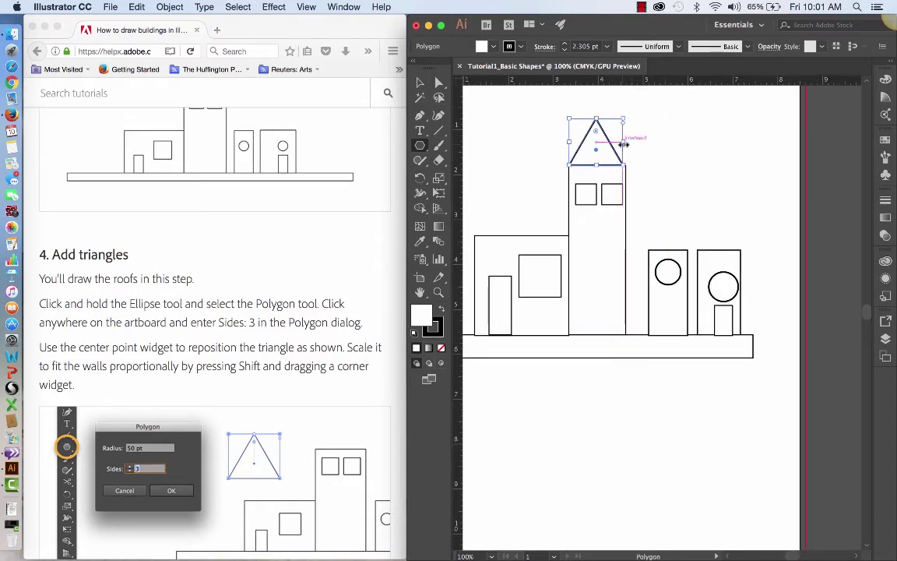
pyautogui.moveTo(624, 142); pyautogui.dragTo(627, 142)
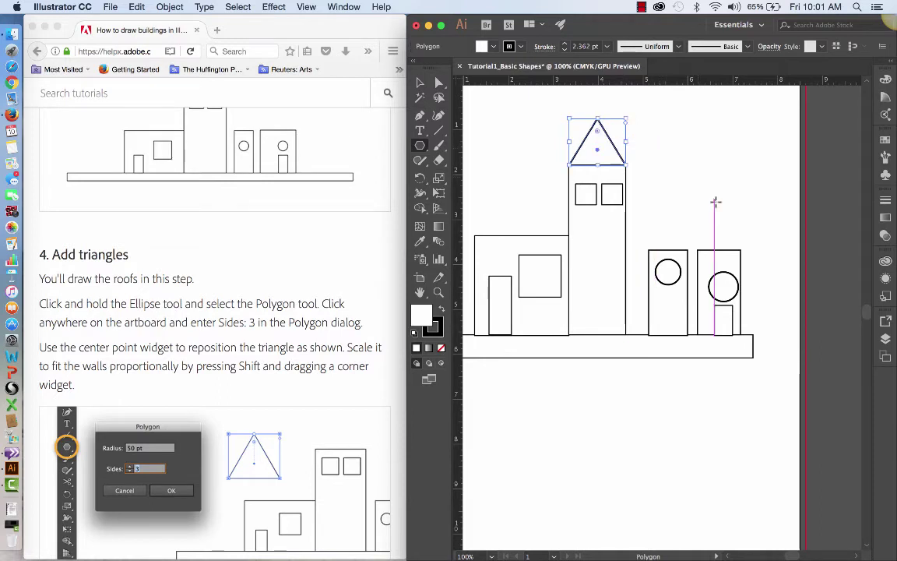
pyautogui.scroll(-2, 308, 454)
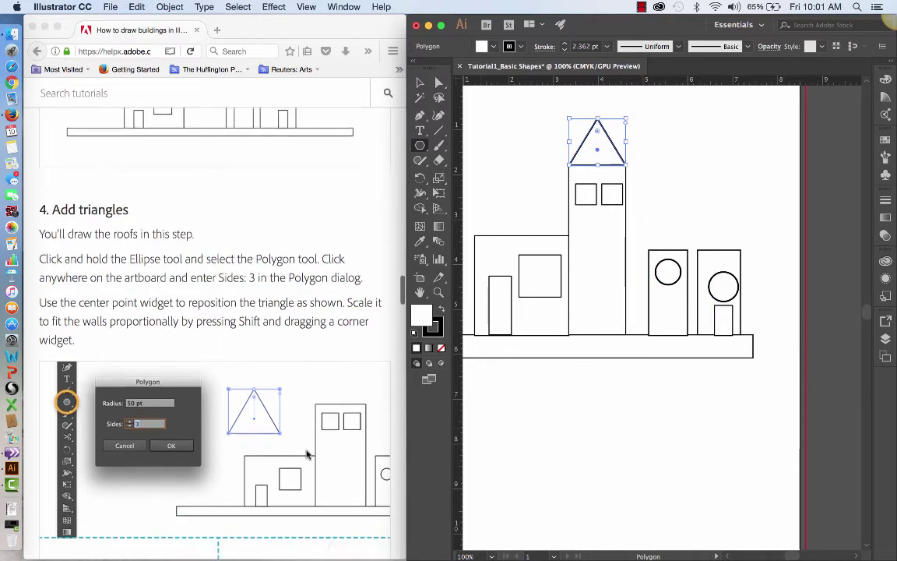
pyautogui.scroll(-10, 308, 454)
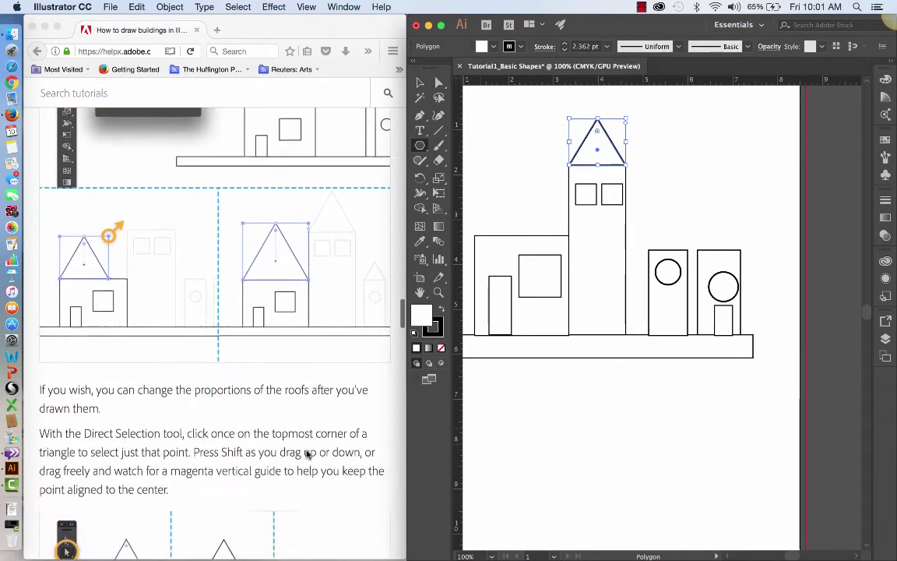
pyautogui.scroll(-2, 307, 454)
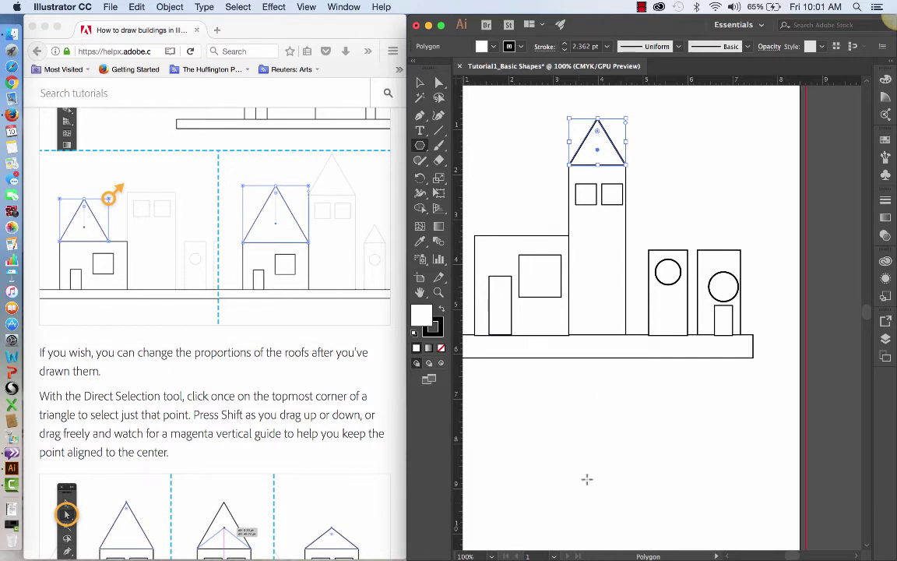
# - Create another 3-sided triangle, place it on the left building, and stretch it taller
pyautogui.click(601, 442)
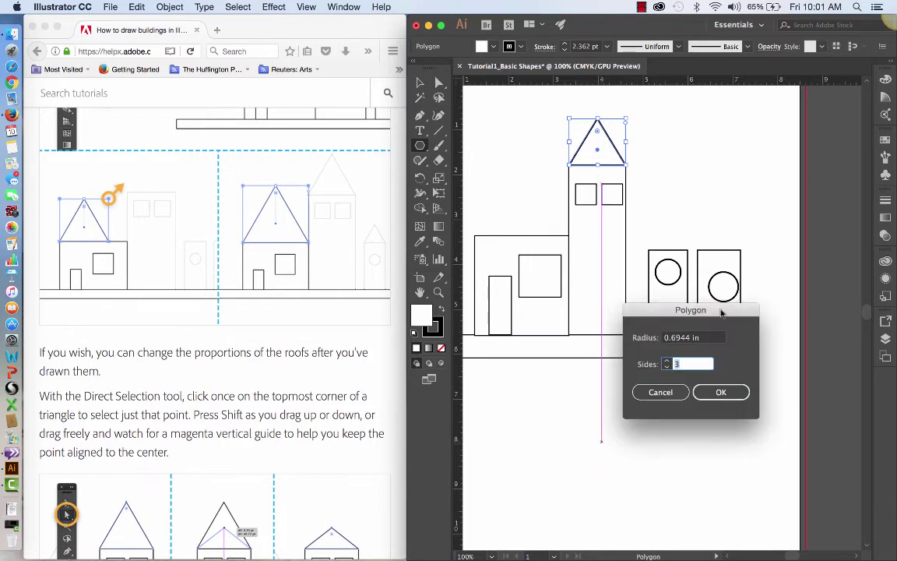
pyautogui.click(722, 394)
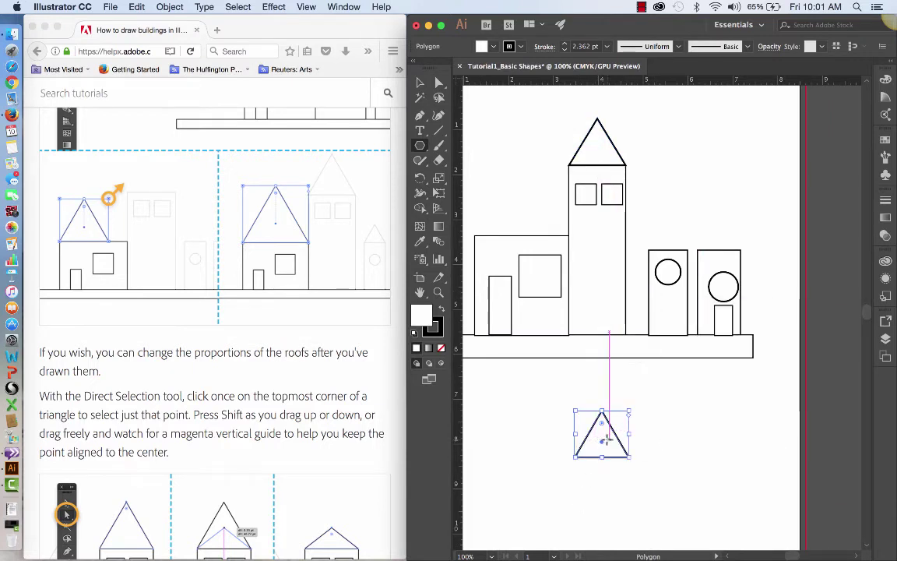
pyautogui.moveTo(602, 444); pyautogui.dragTo(569, 209)
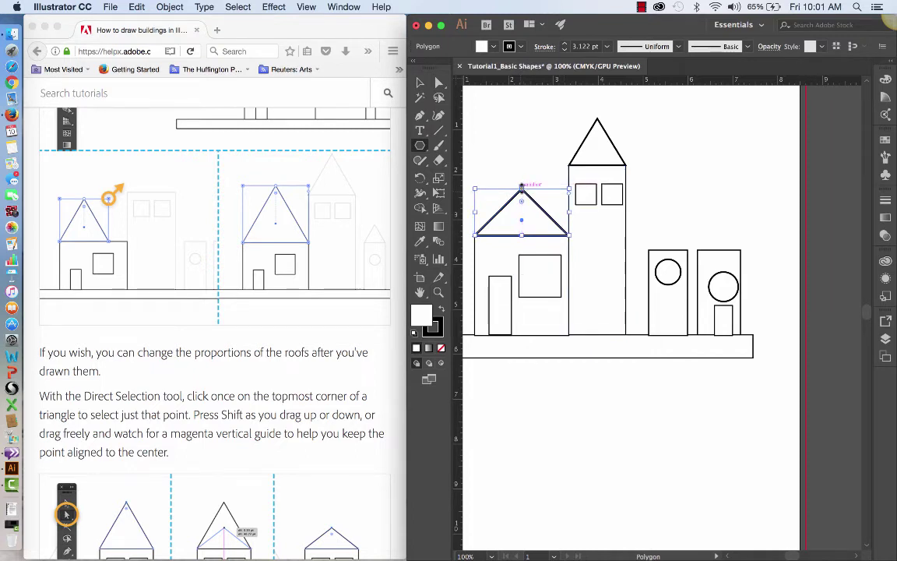
pyautogui.moveTo(521, 186); pyautogui.dragTo(521, 155)
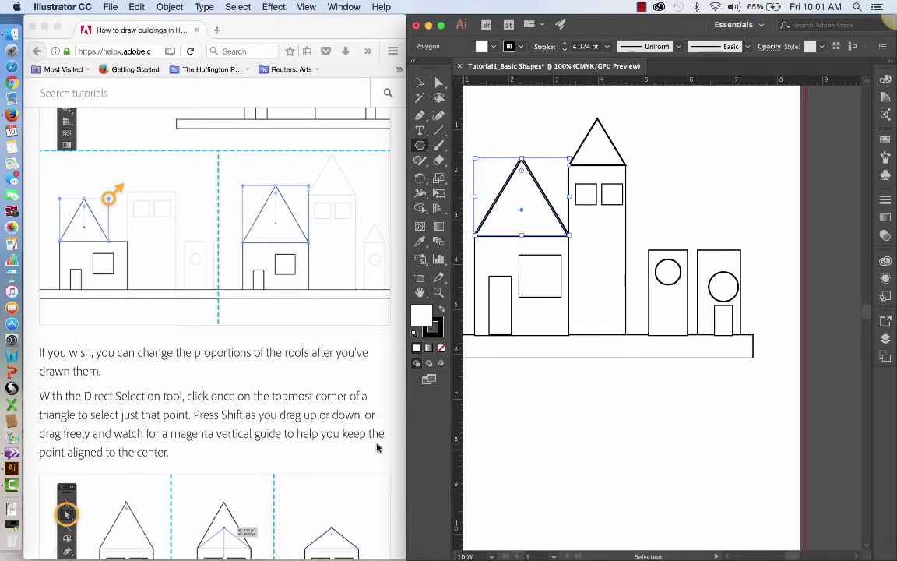
pyautogui.scroll(-8, 377, 447)
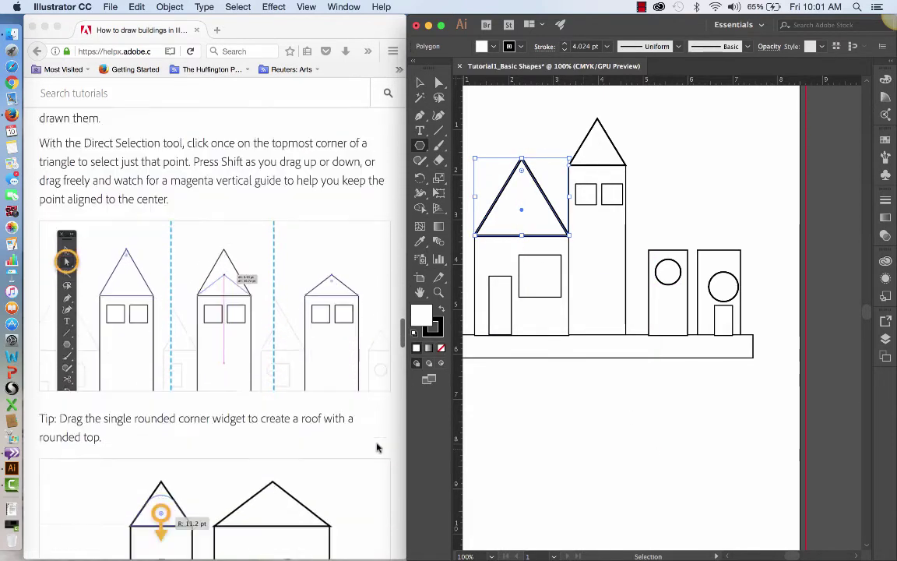
pyautogui.scroll(-1, 377, 447)
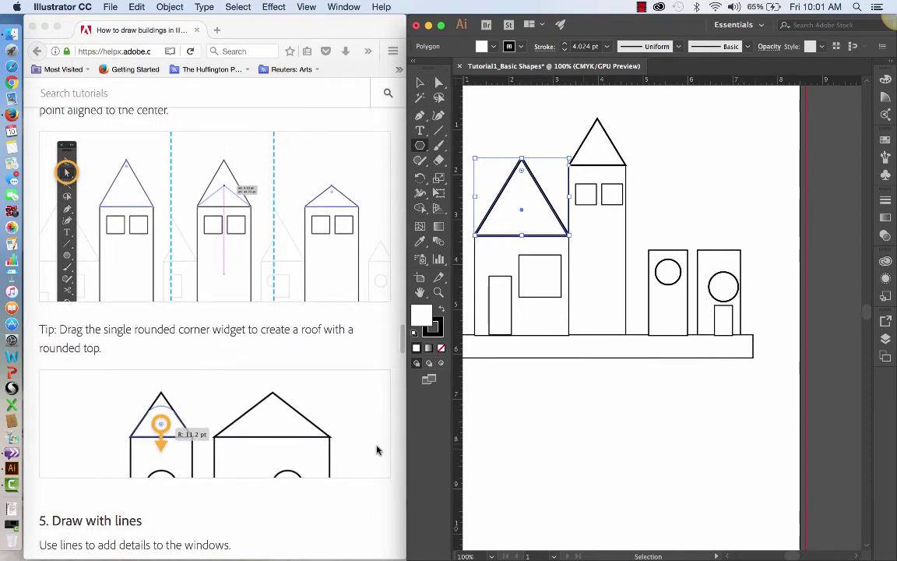
pyautogui.scroll(-1, 376, 449)
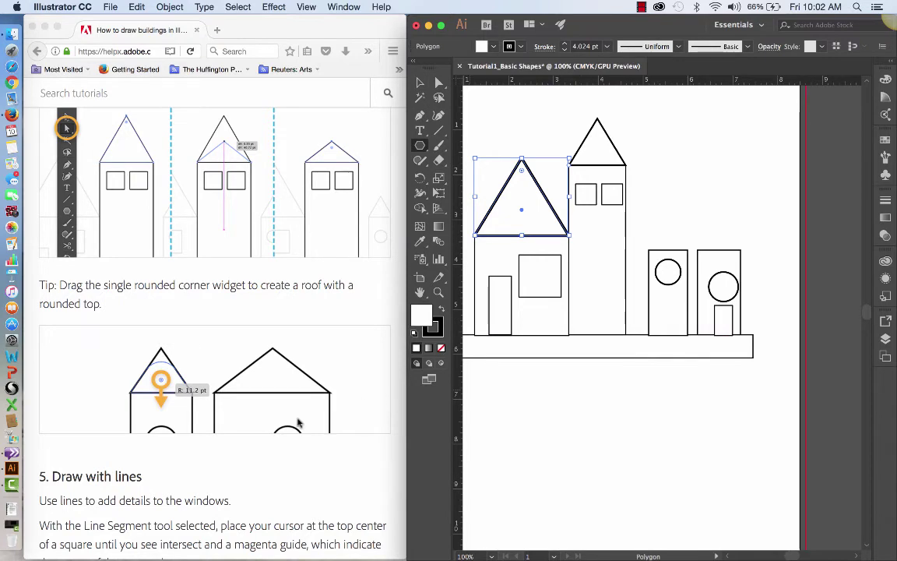
pyautogui.scroll(-5, 297, 423)
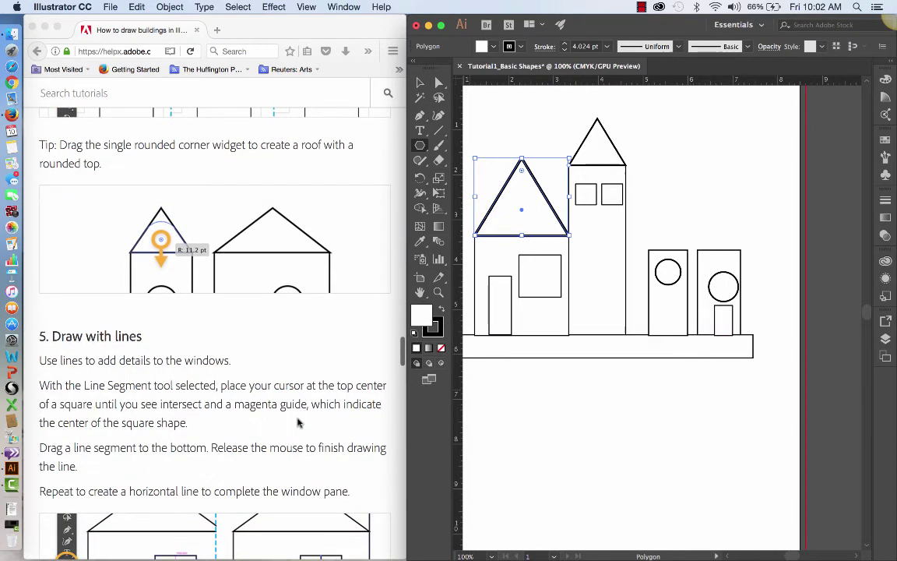
pyautogui.scroll(-4, 297, 422)
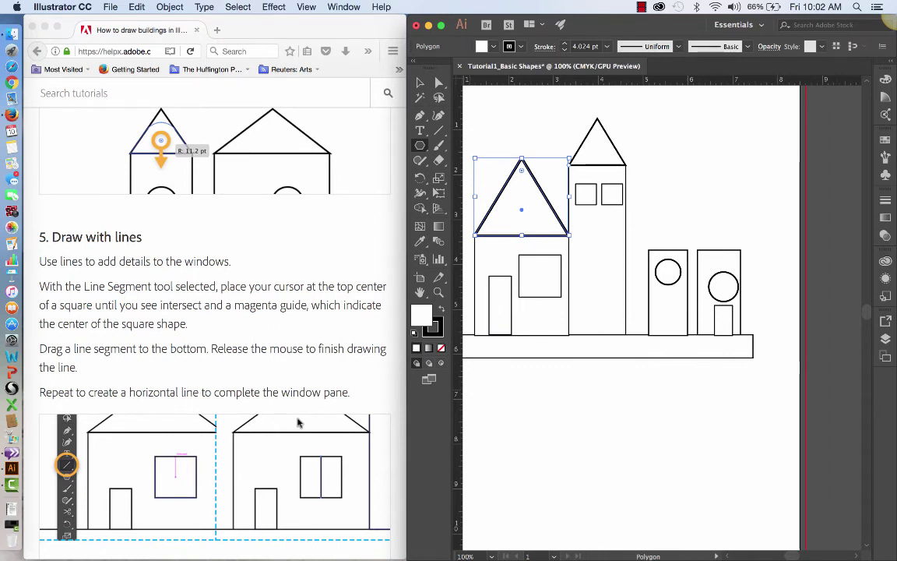
pyautogui.click(421, 148)
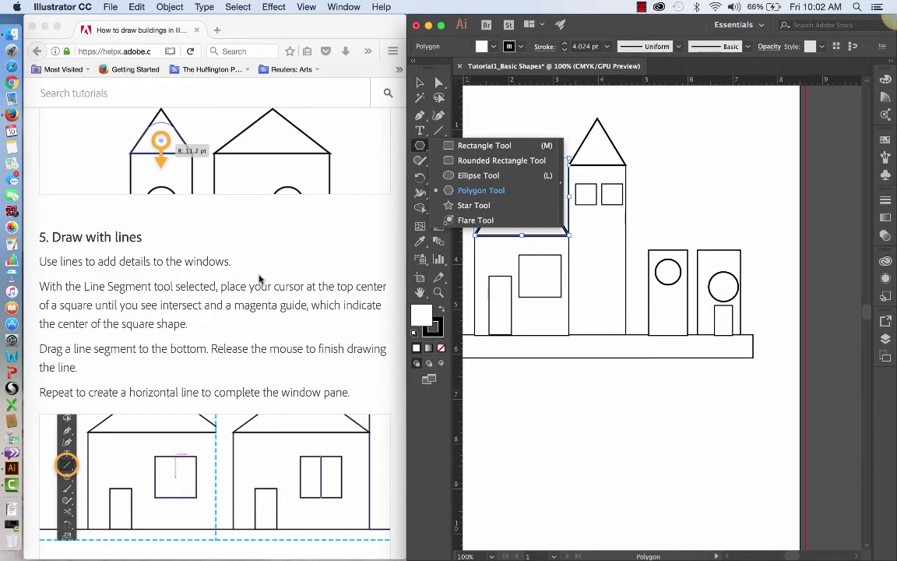
pyautogui.scroll(3, 249, 265)
pyautogui.scroll(4, 261, 279)
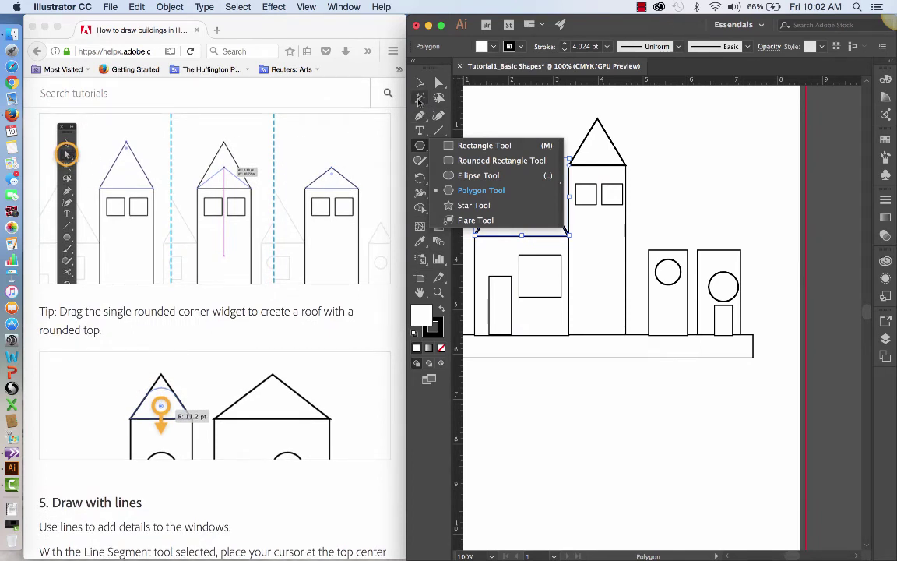
pyautogui.click(419, 100)
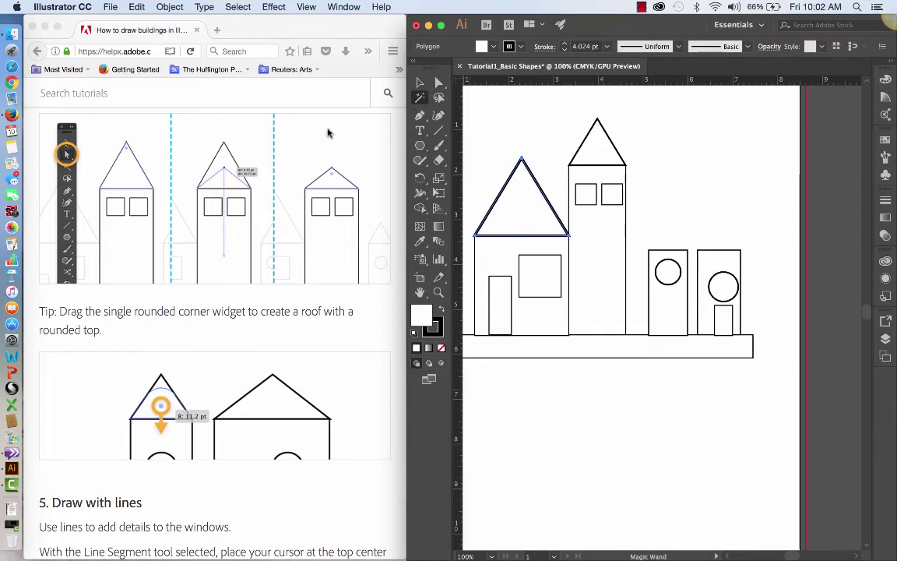
pyautogui.scroll(1, 248, 189)
pyautogui.scroll(1, 247, 186)
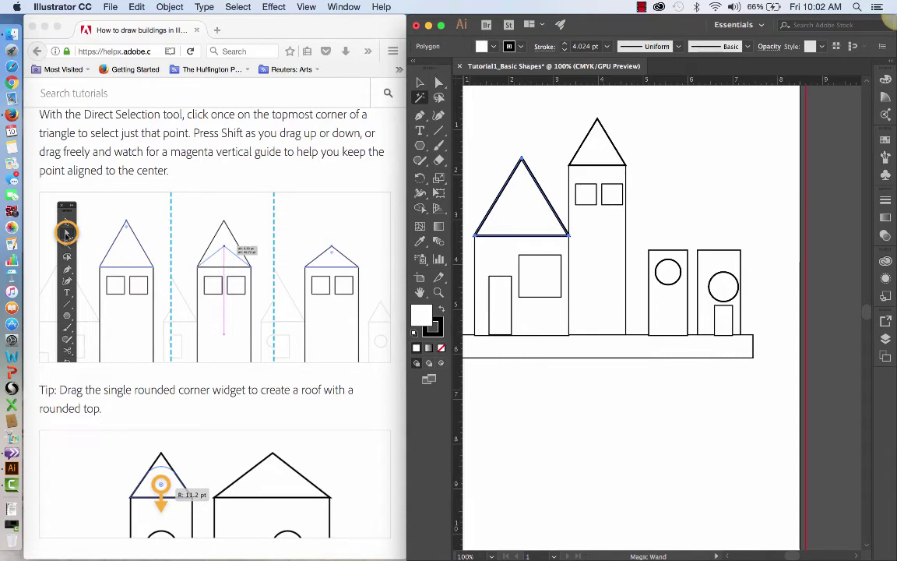
pyautogui.scroll(-5, 246, 274)
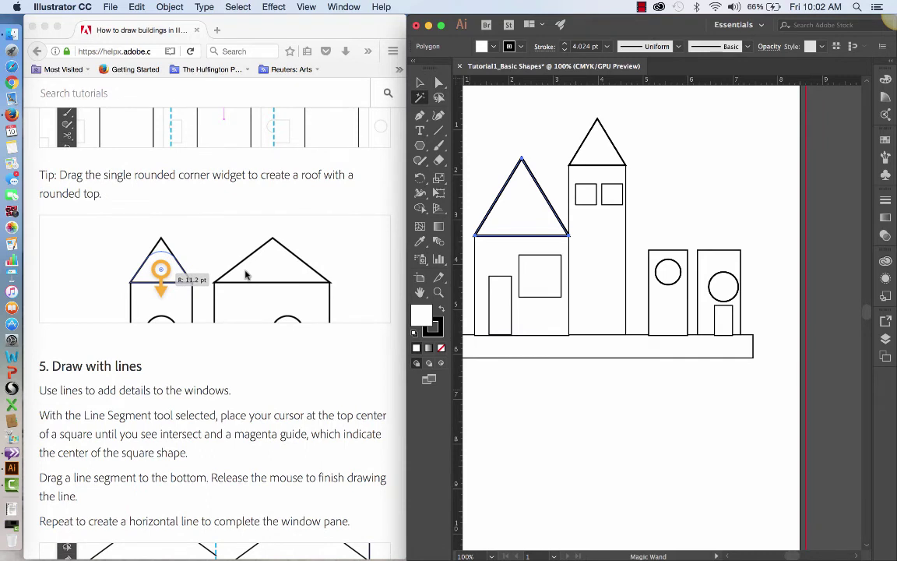
pyautogui.scroll(1, 213, 238)
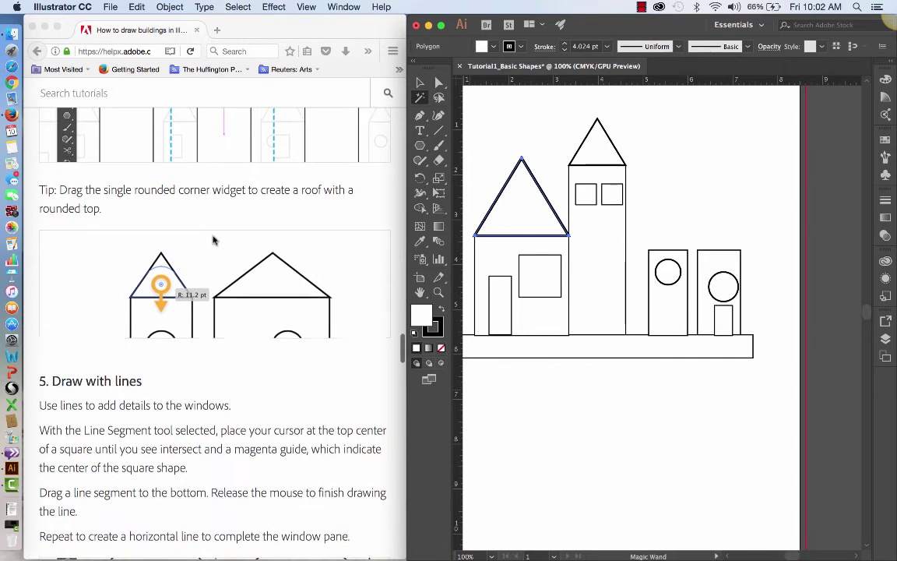
pyautogui.click(512, 179)
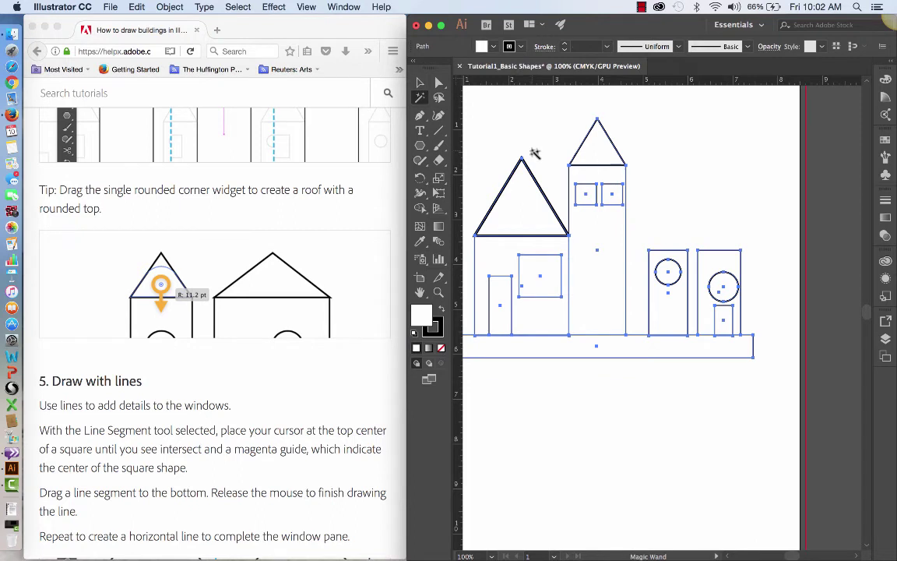
pyautogui.click(535, 154)
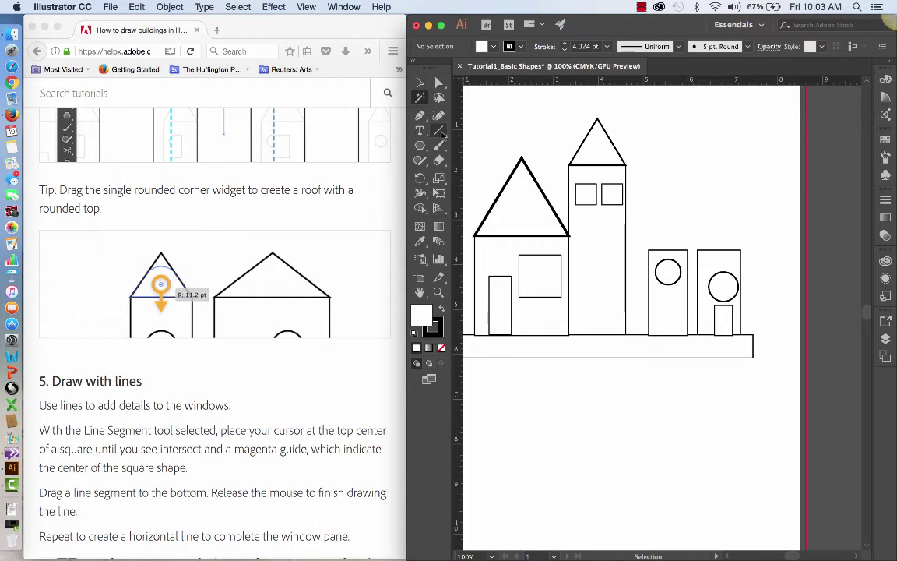
pyautogui.click(642, 7)
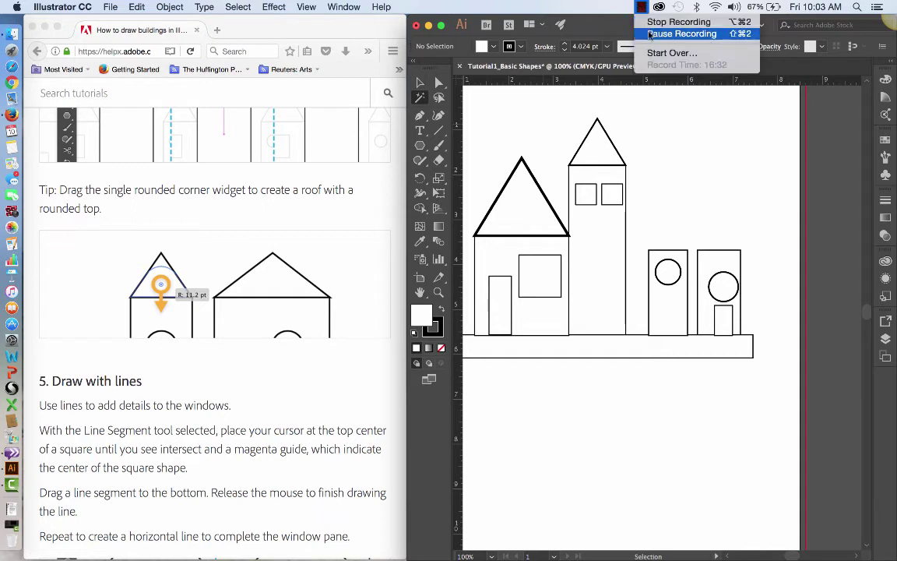
pyautogui.click(658, 34)
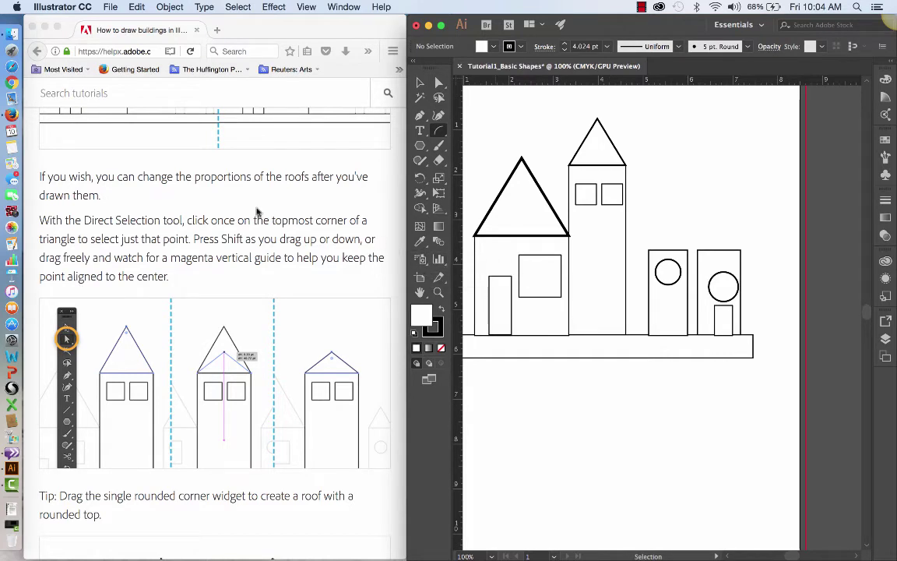
pyautogui.scroll(5, 79, 181)
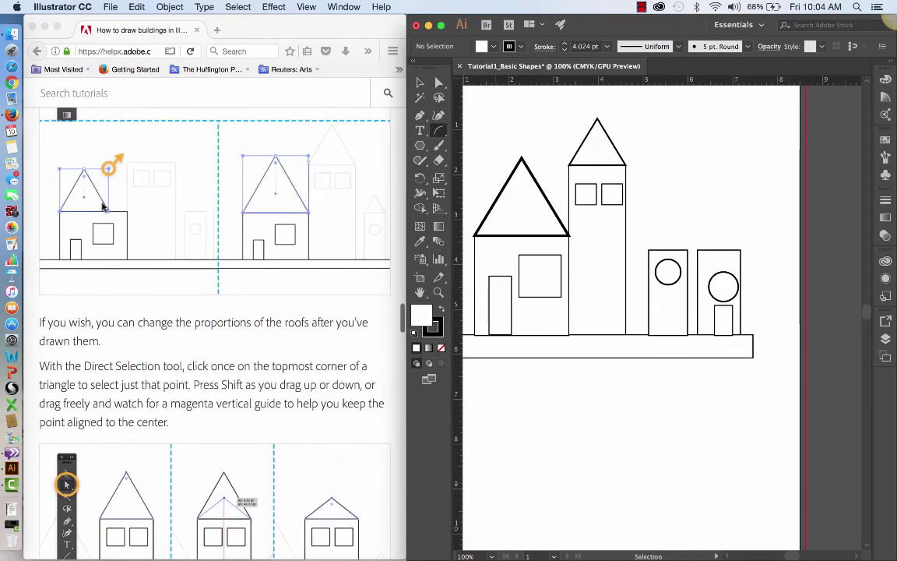
pyautogui.scroll(10, 102, 204)
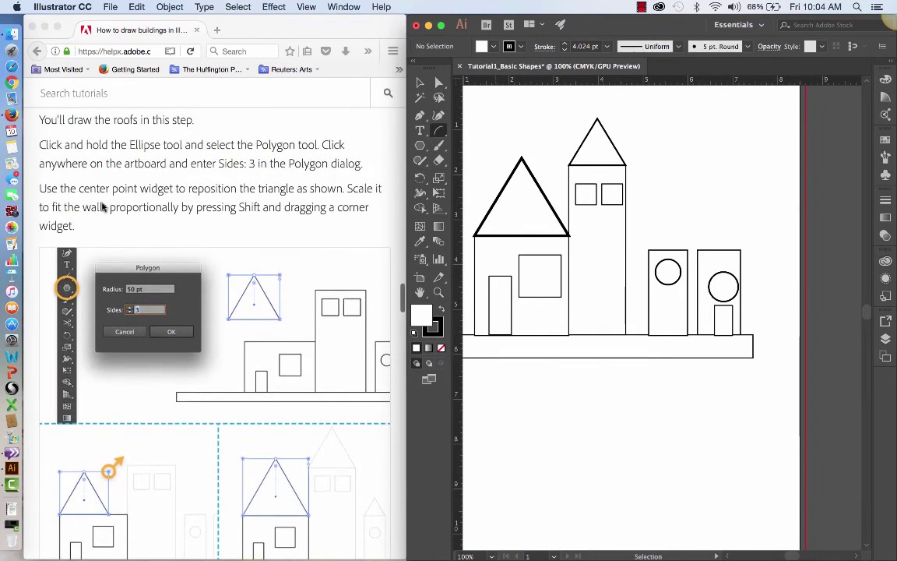
pyautogui.scroll(3, 101, 205)
pyautogui.scroll(-19, 101, 205)
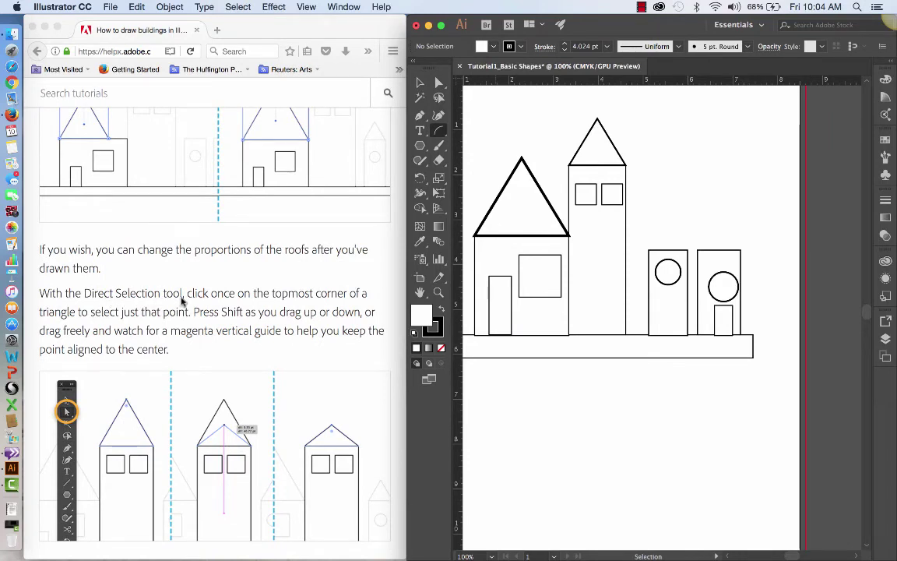
# - Switch to the Direct Selection Tool and select only the left roof's top anchor
pyautogui.click(441, 86)
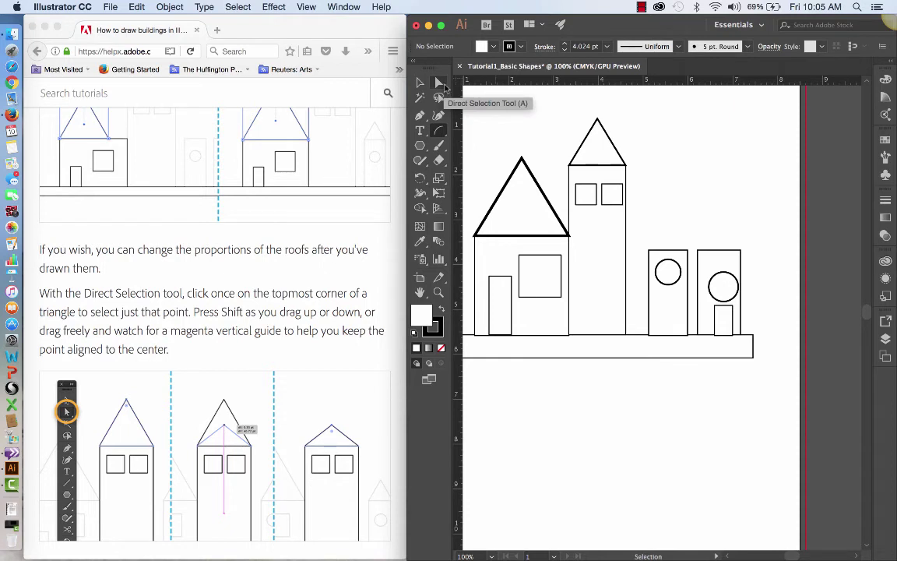
pyautogui.click(441, 84)
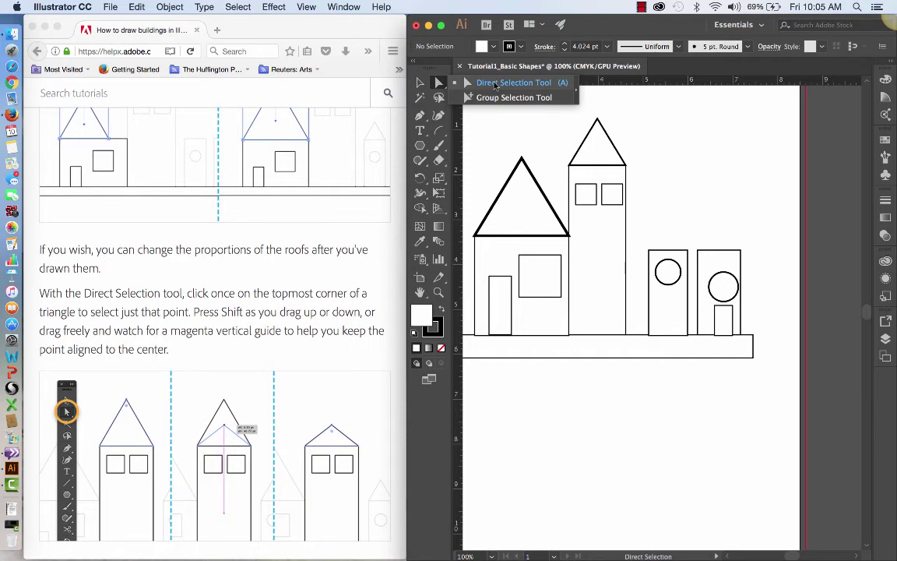
pyautogui.click(495, 84)
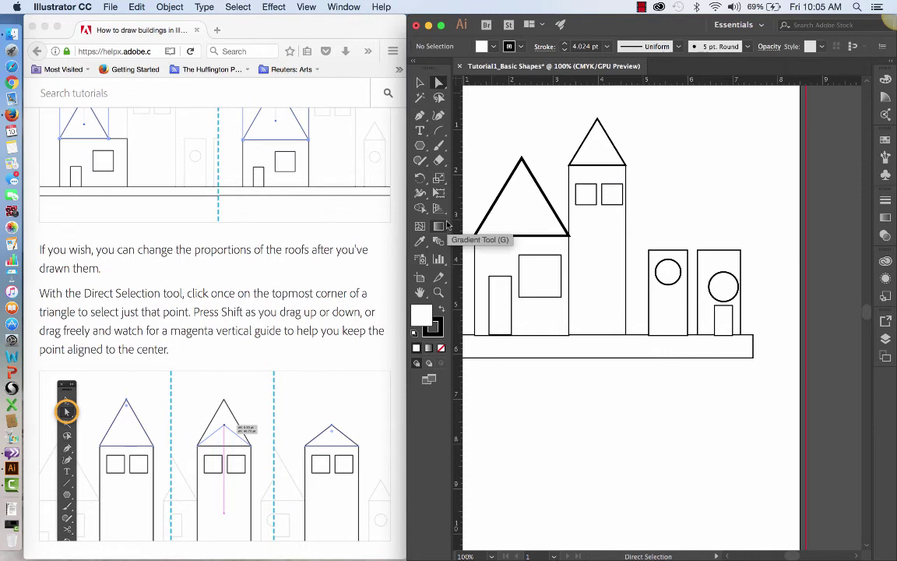
pyautogui.click(522, 160)
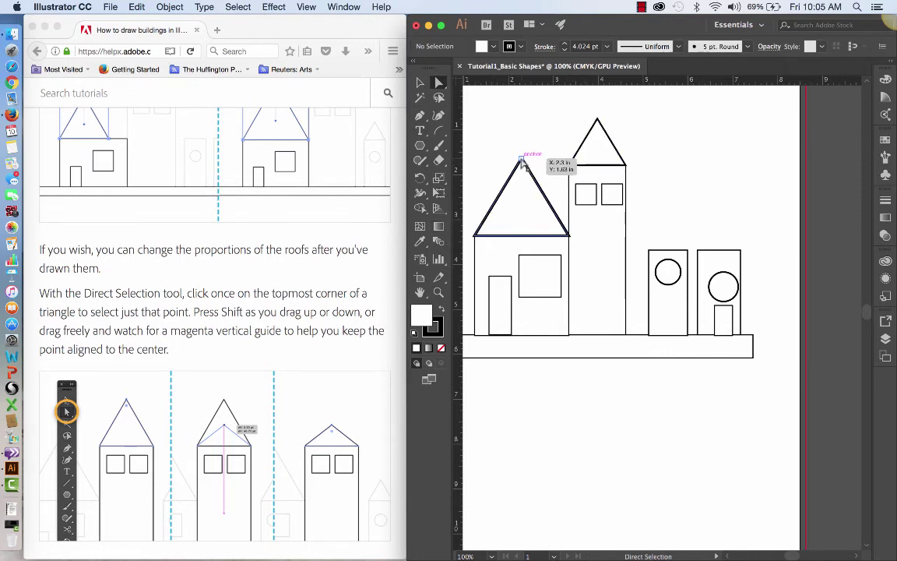
pyautogui.click(522, 160)
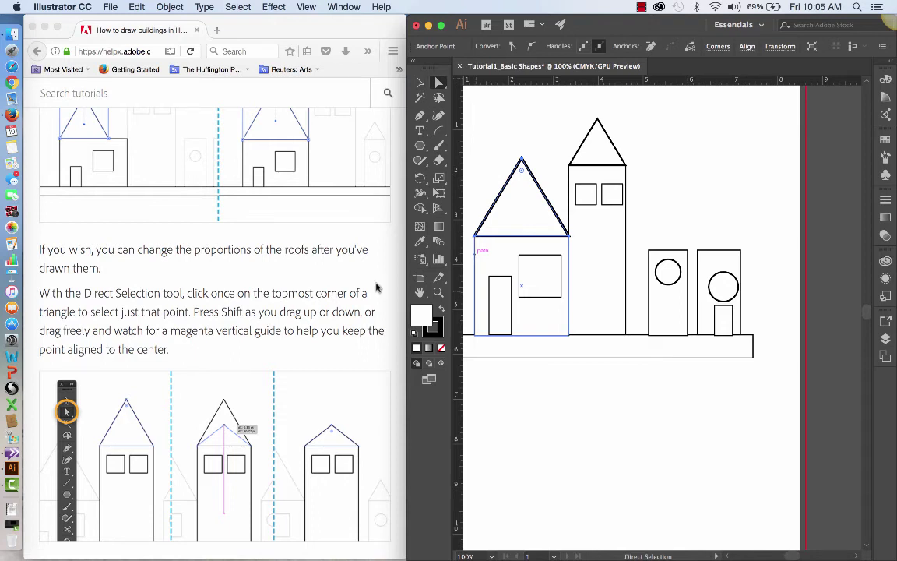
# - Try lowering and rounding the left roof's apex, undoing the trial edits
pyautogui.click(522, 159)
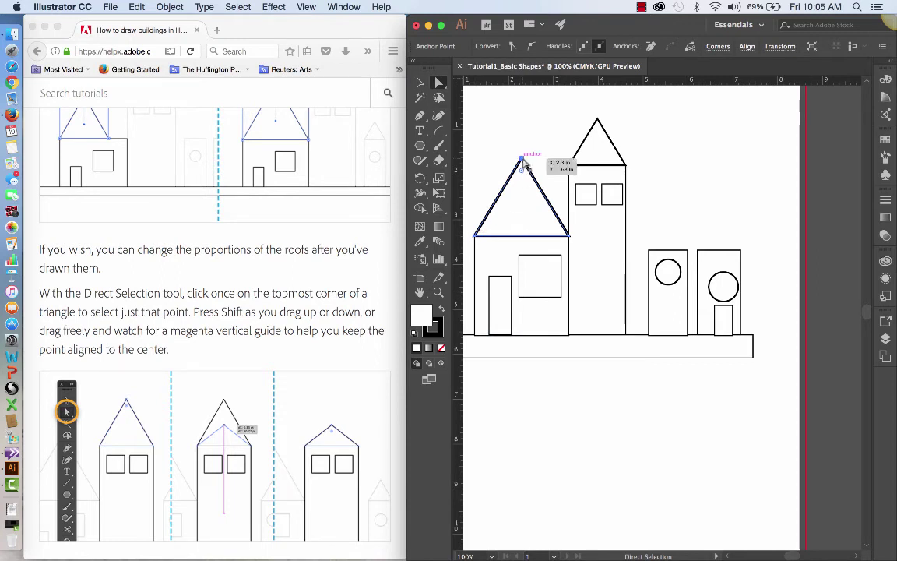
pyautogui.moveTo(523, 162)
pyautogui.mouseDown()
pyautogui.moveTo(524, 182)
pyautogui.moveTo(522, 160)
pyautogui.mouseUp()
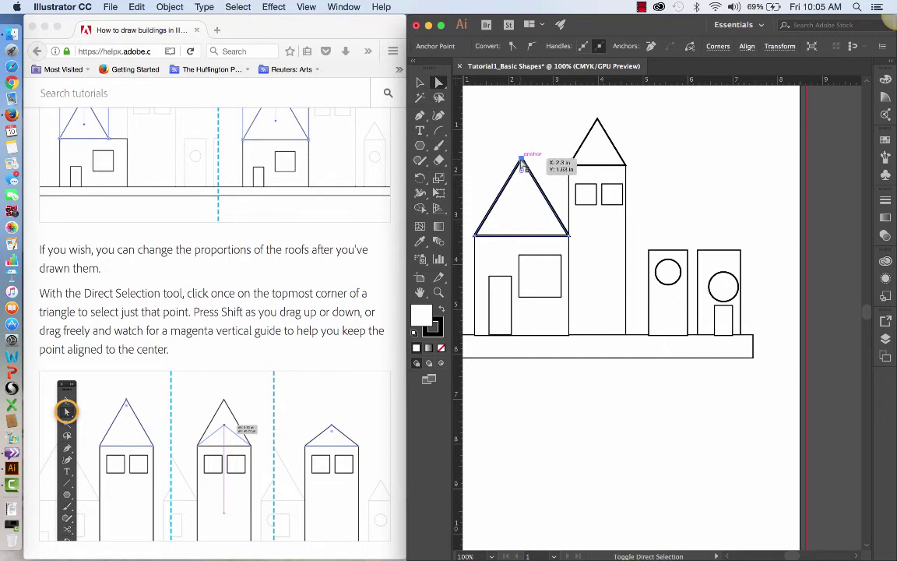
pyautogui.click(521, 188)
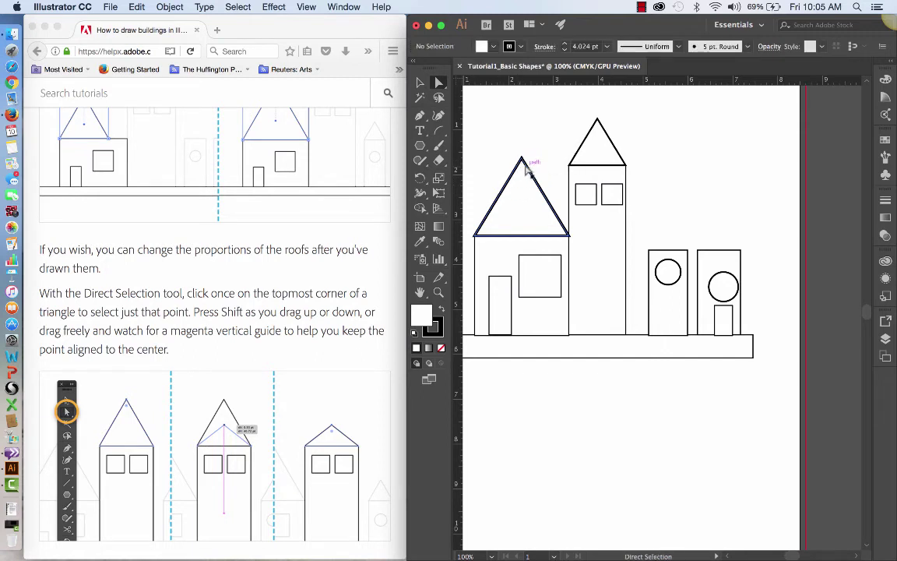
pyautogui.click(522, 160)
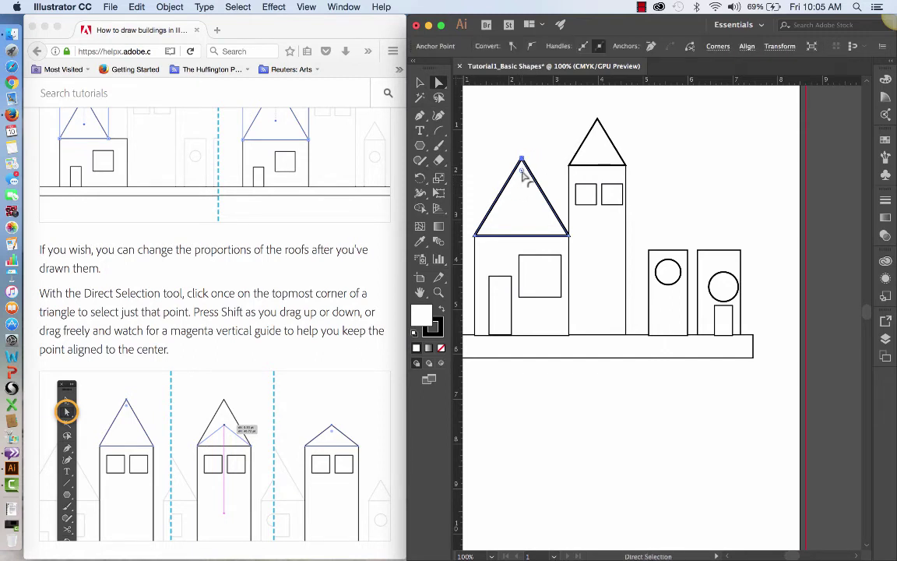
pyautogui.moveTo(523, 176); pyautogui.dragTo(524, 192)
pyautogui.press('super+z')
pyautogui.click(522, 160)
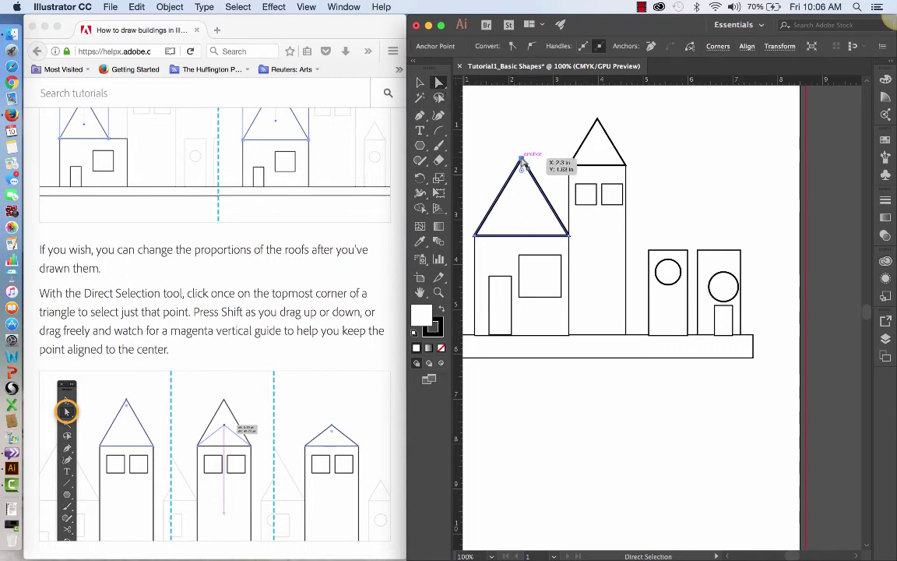
pyautogui.moveTo(522, 159); pyautogui.dragTo(523, 187)
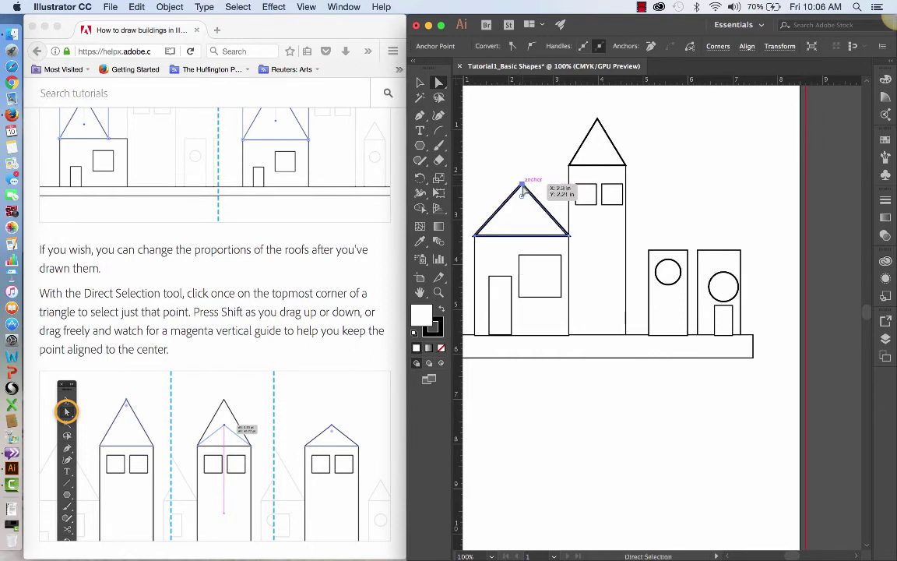
pyautogui.press('super+z')
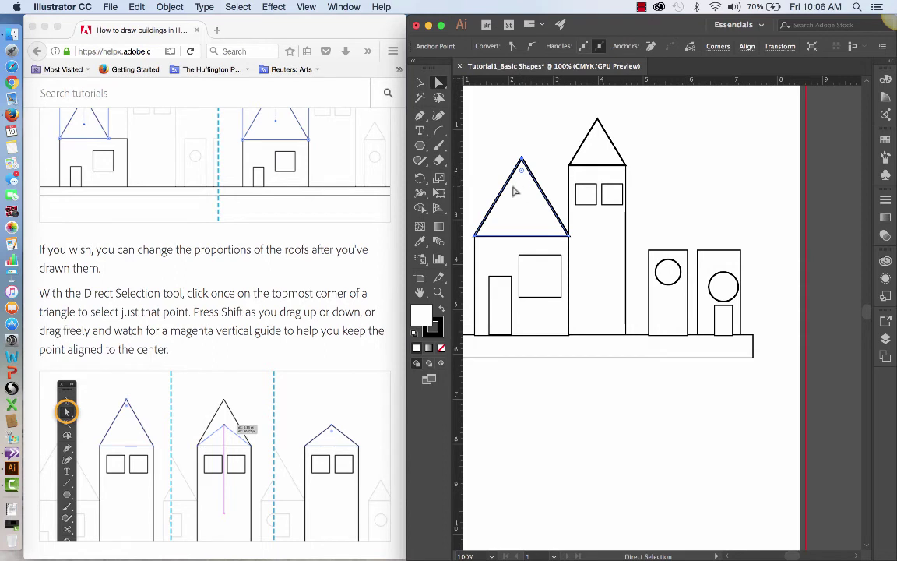
# - Drag the apex's Live Corner widget down to round the roof peak, then deselect
pyautogui.click(521, 169)
pyautogui.moveTo(522, 173); pyautogui.dragTo(522, 194)
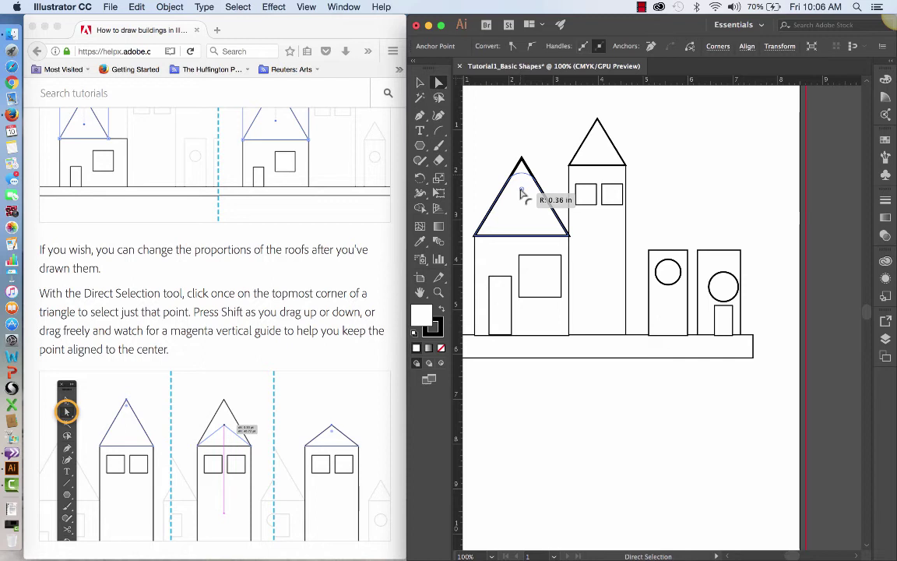
pyautogui.moveTo(521, 190); pyautogui.dragTo(522, 193)
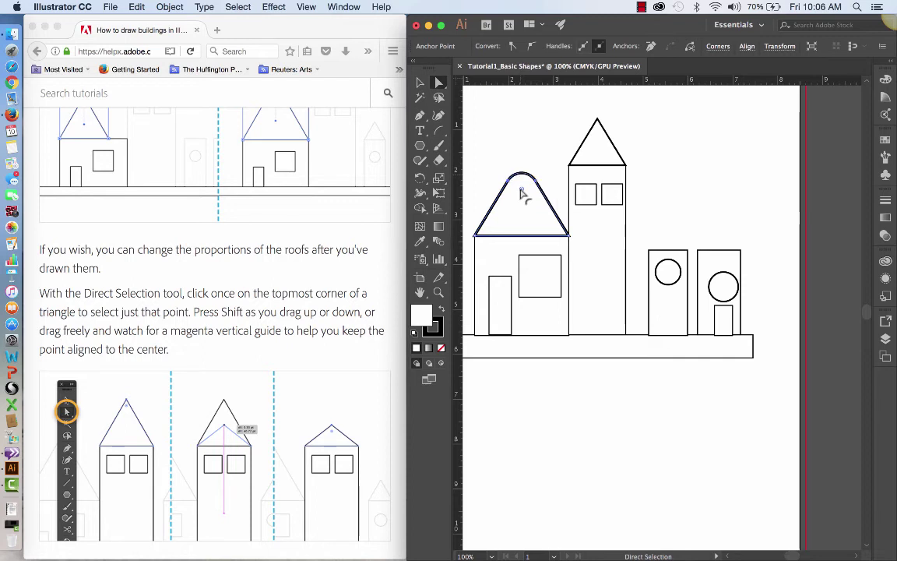
pyautogui.click(522, 145)
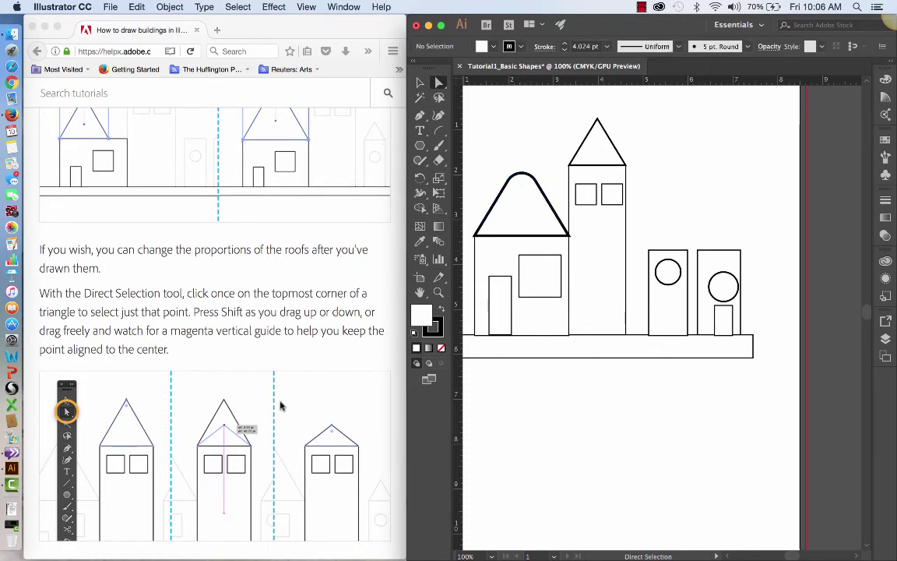
# - Scroll the Adobe Help tutorial down to step 5, "Draw with lines"
pyautogui.scroll(-4, 282, 404)
pyautogui.scroll(-8, 282, 404)
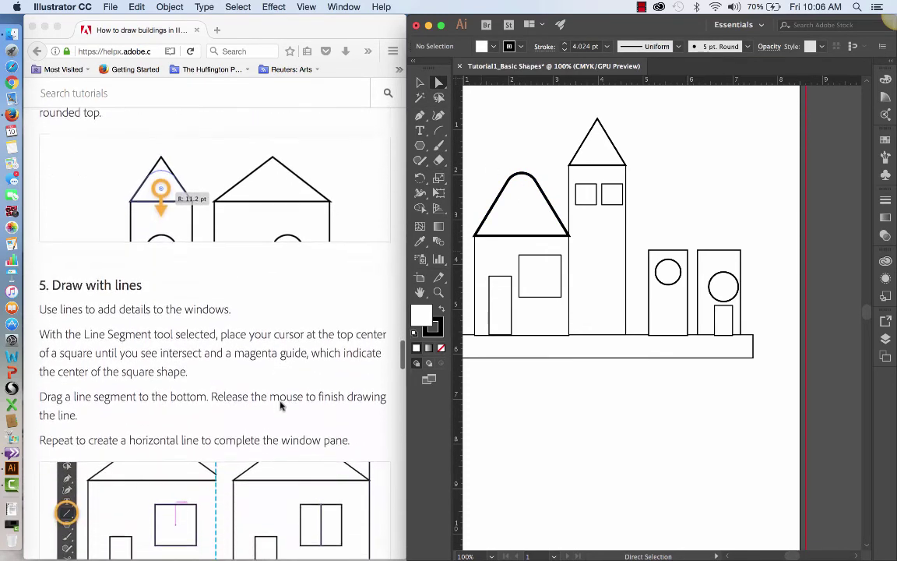
pyautogui.scroll(-1, 282, 396)
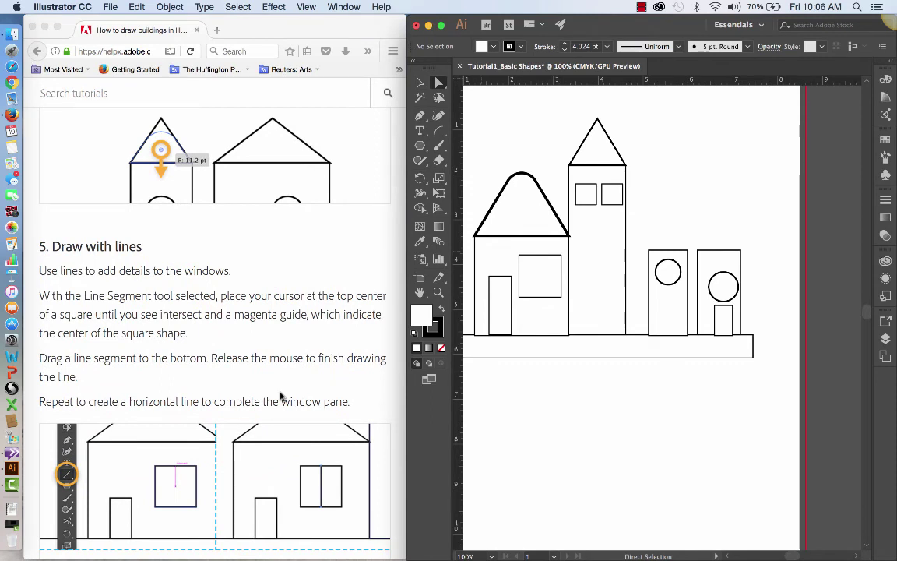
pyautogui.scroll(-1, 280, 397)
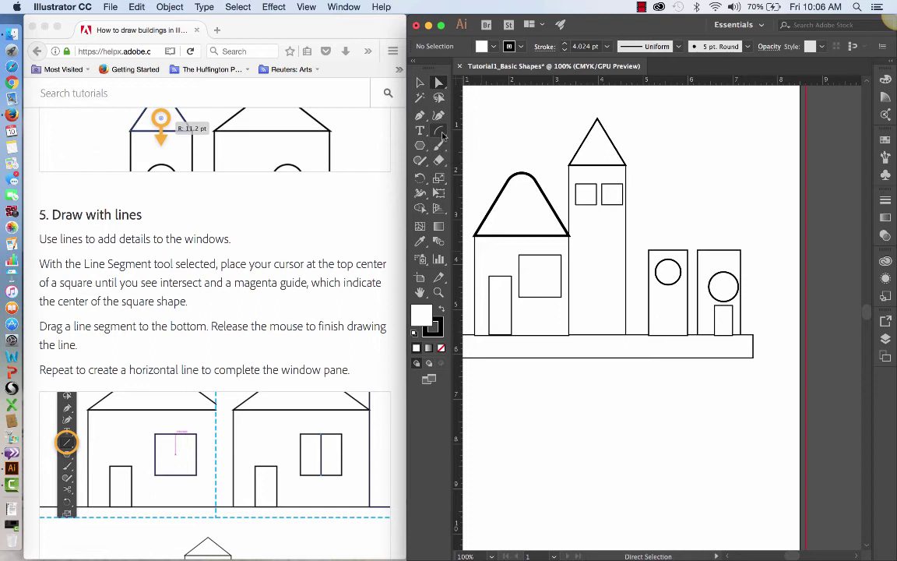
# - Draw vertical pane lines with the Line Segment tool through the house window and both tower windows
pyautogui.click(442, 135)
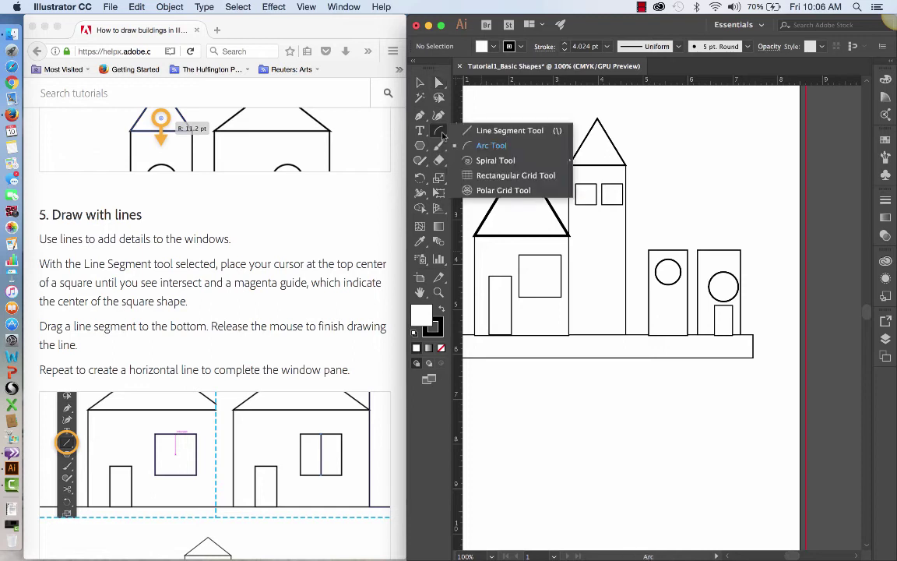
pyautogui.click(509, 130)
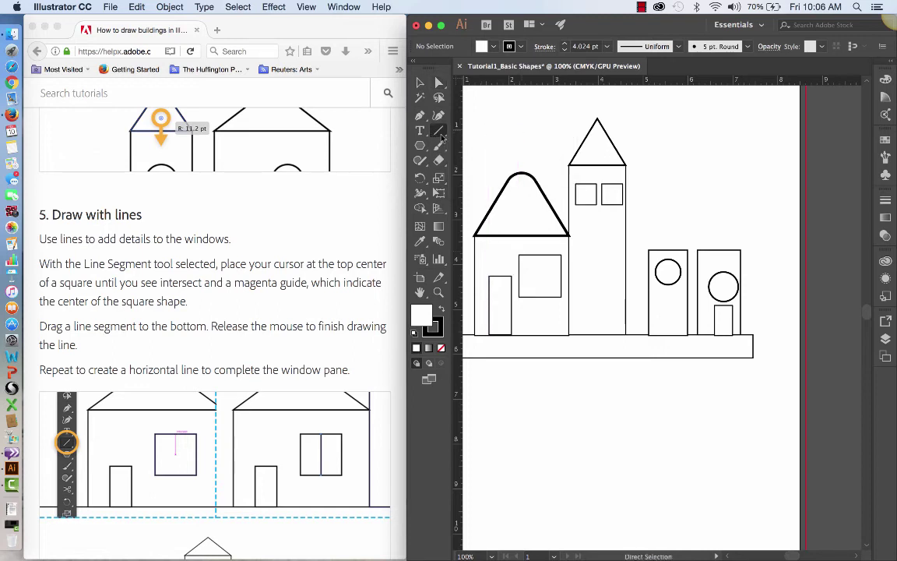
pyautogui.scroll(-4, 314, 331)
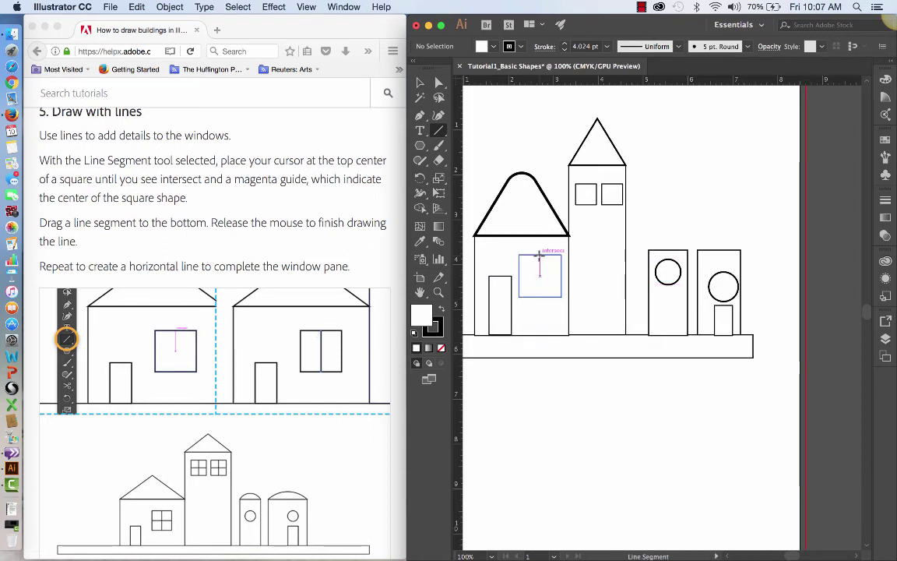
pyautogui.moveTo(539, 254); pyautogui.dragTo(540, 296)
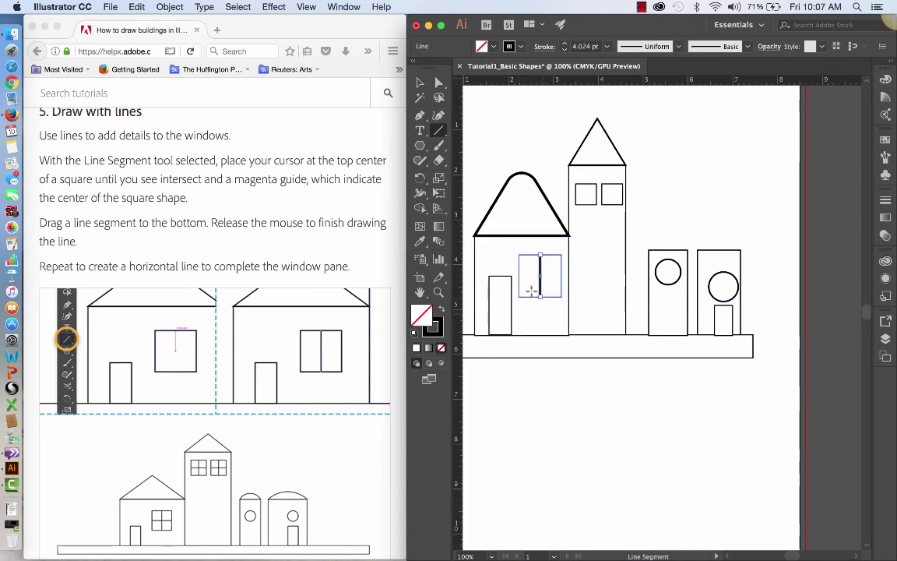
pyautogui.scroll(-2, 302, 418)
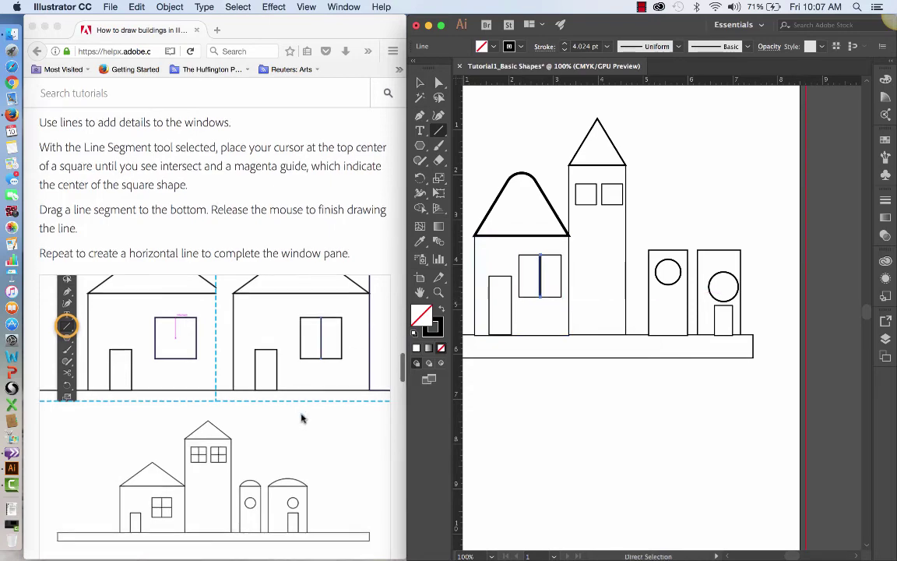
pyautogui.scroll(-10, 302, 418)
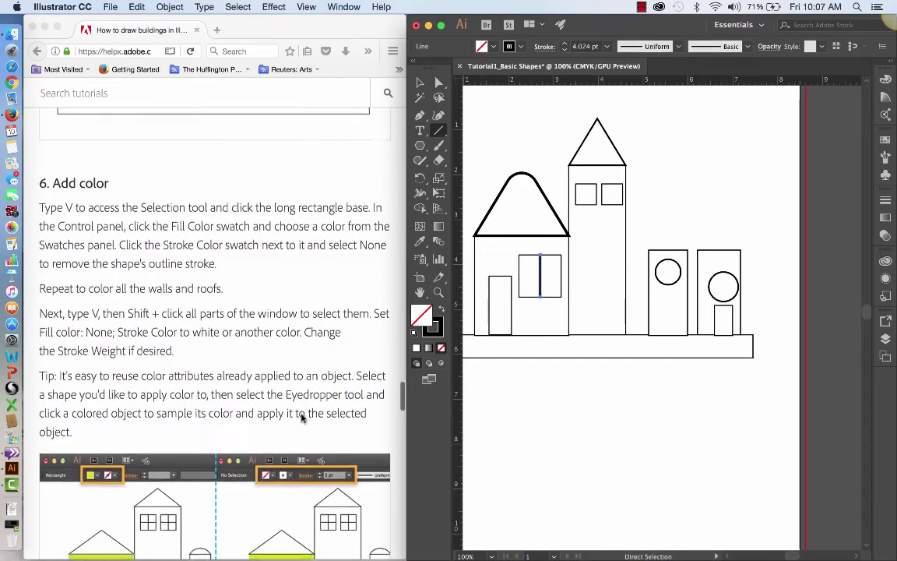
pyautogui.scroll(-2, 302, 418)
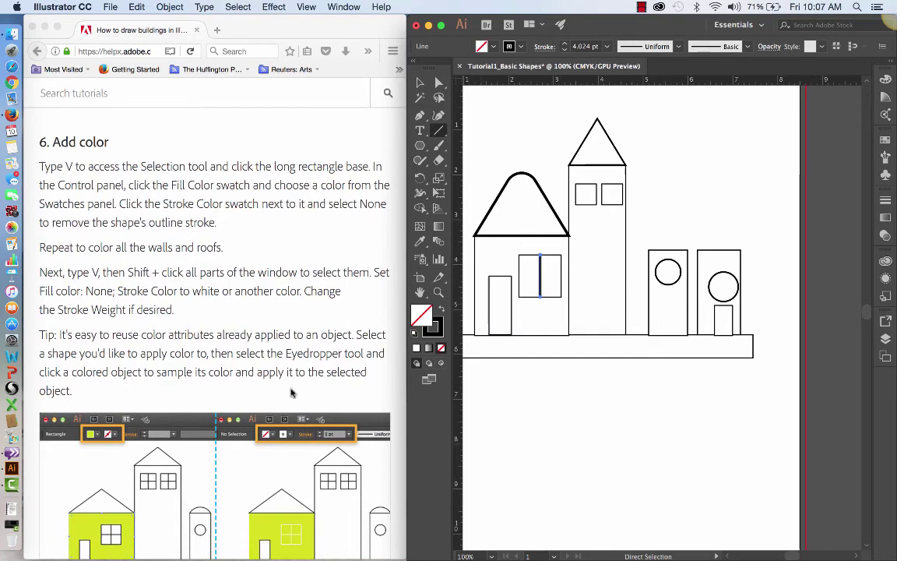
pyautogui.moveTo(609, 334); pyautogui.dragTo(610, 181)
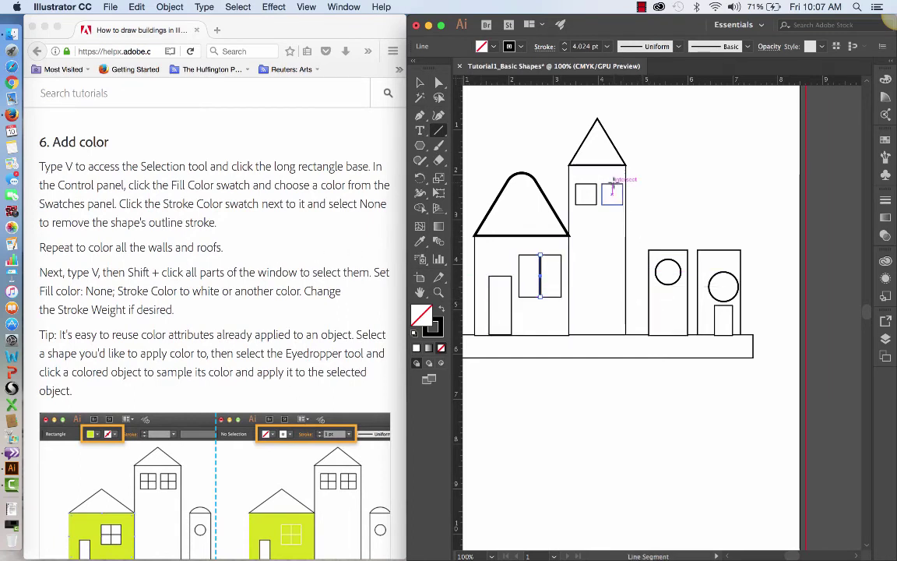
pyautogui.moveTo(614, 184); pyautogui.dragTo(585, 204)
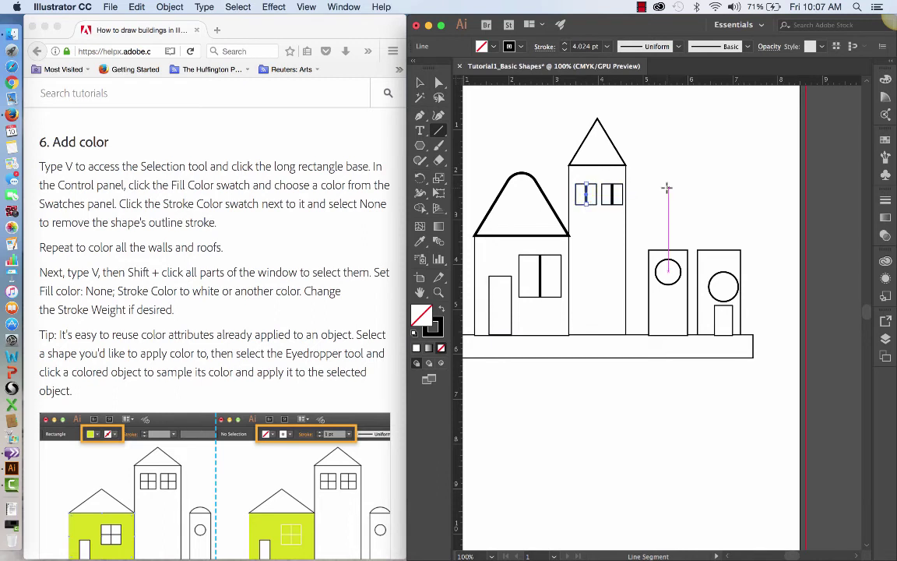
pyautogui.press('v')
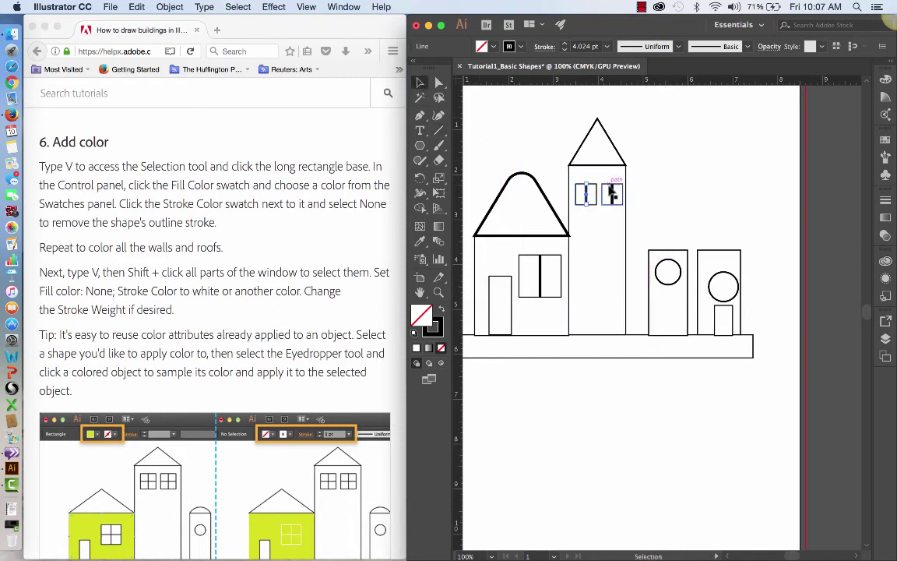
pyautogui.click(676, 181)
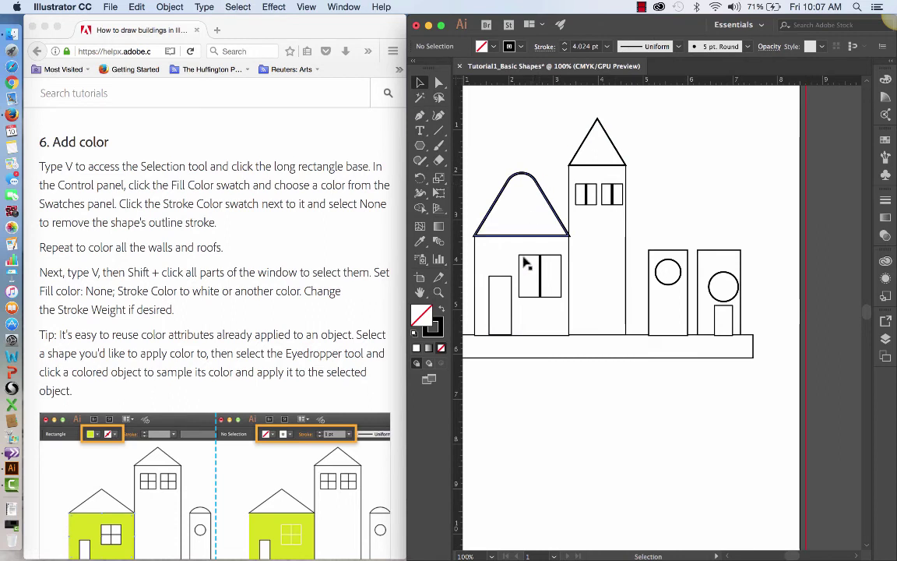
pyautogui.click(627, 283)
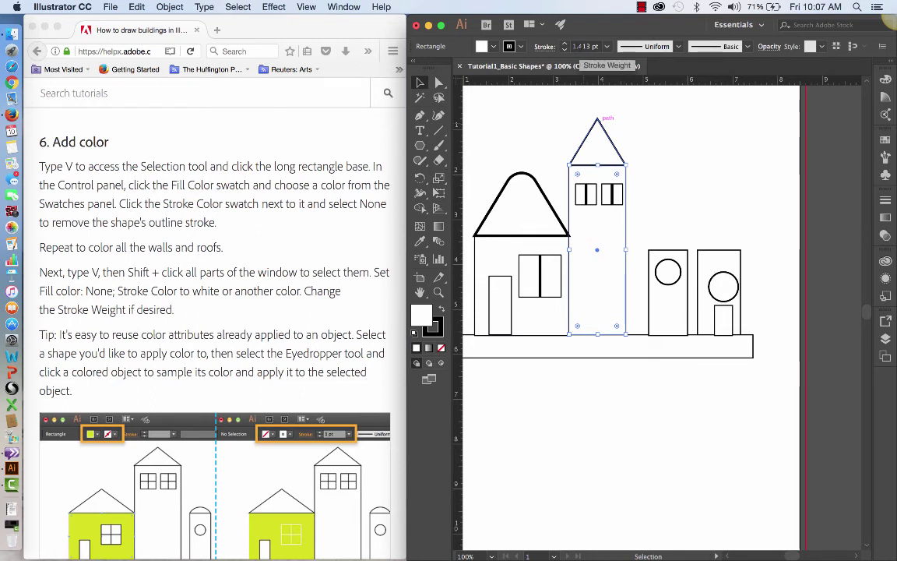
pyautogui.click(596, 372)
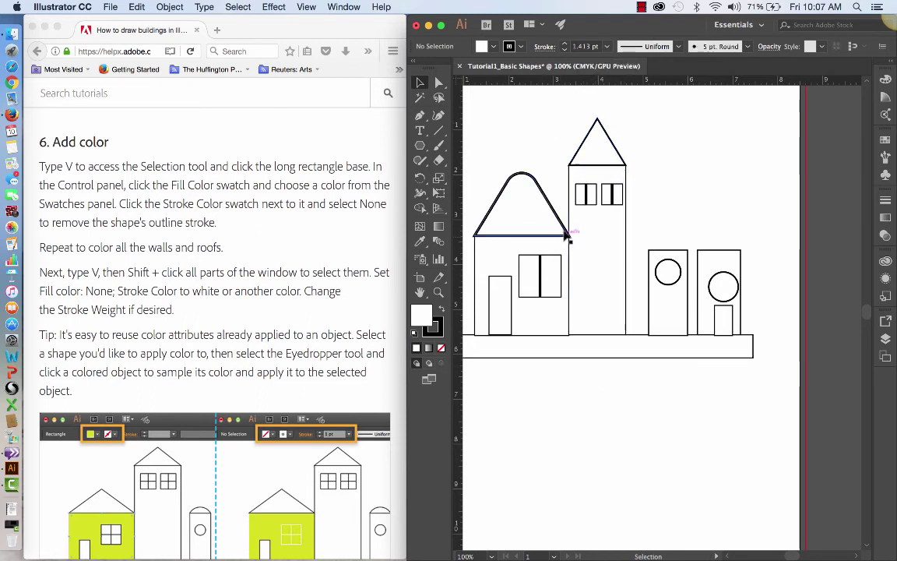
pyautogui.click(548, 190)
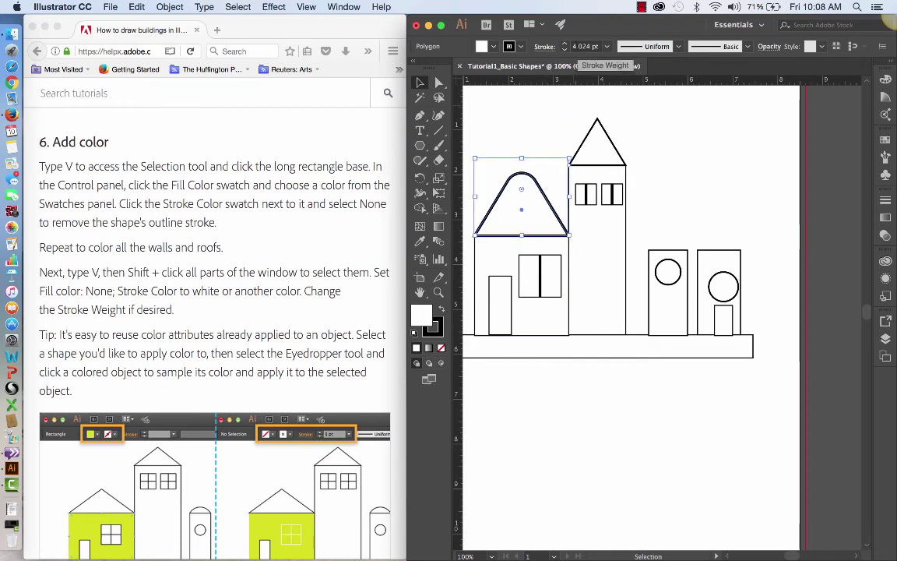
pyautogui.click(528, 122)
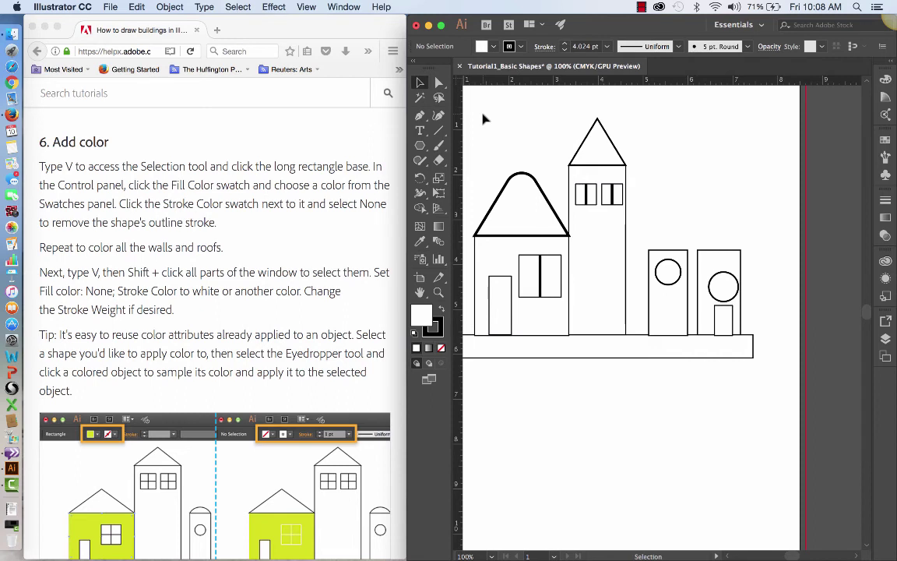
# - Select all building shapes and set their stroke weight to 1 pt, then deselect
pyautogui.press('super+a')
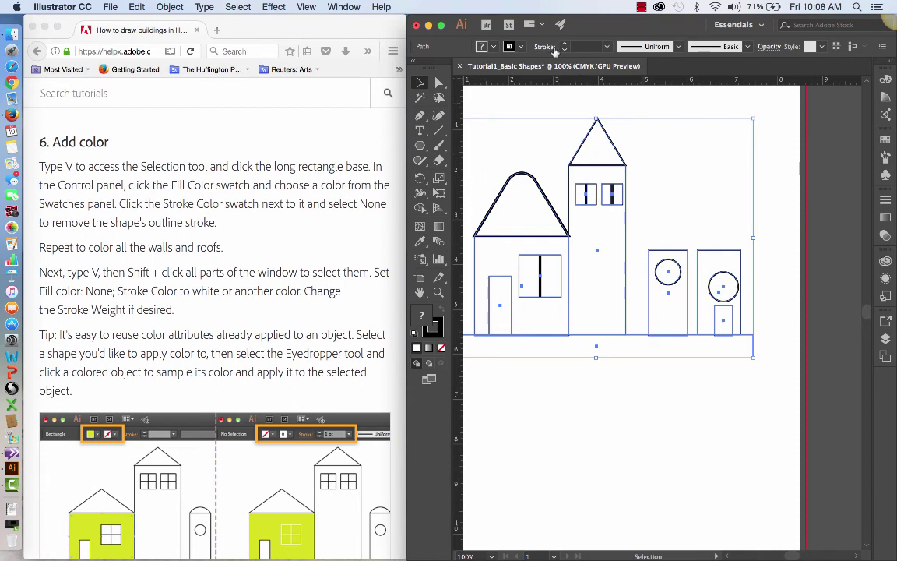
pyautogui.click(608, 47)
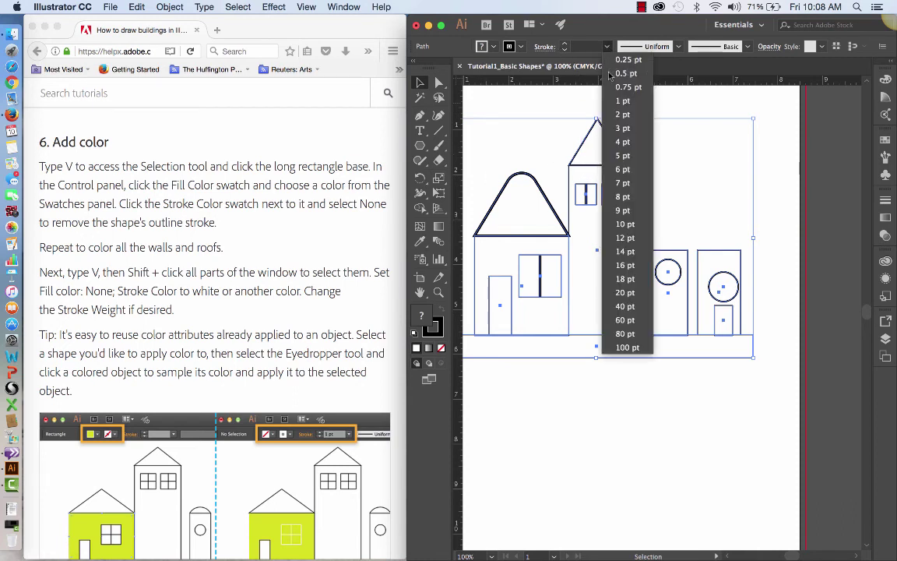
pyautogui.click(622, 100)
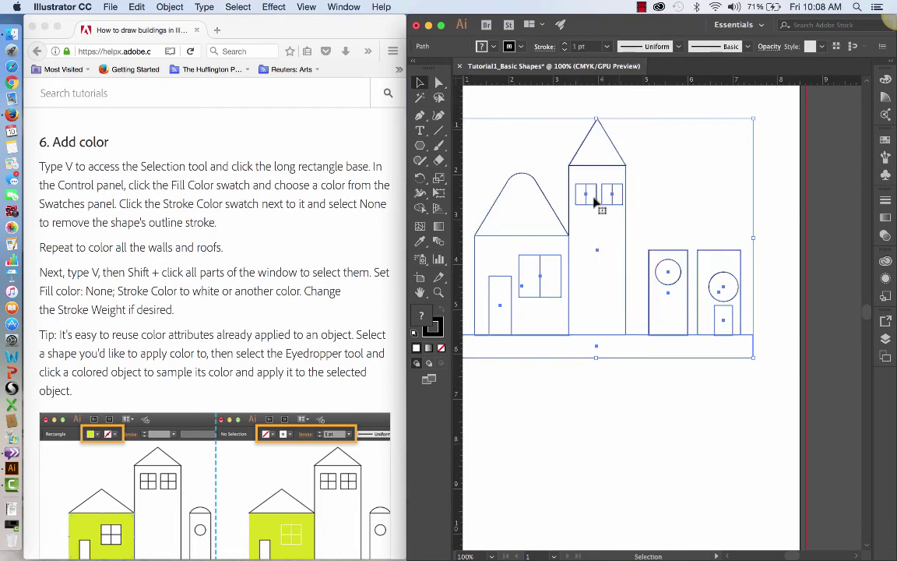
pyautogui.click(594, 404)
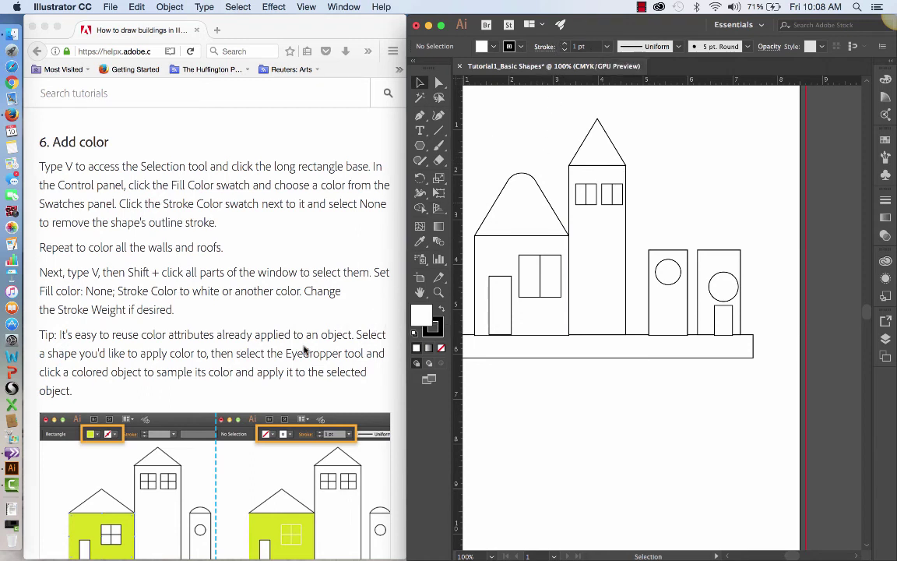
# - Fill the long base rectangle with a dark blue swatch
pyautogui.scroll(-2, 303, 350)
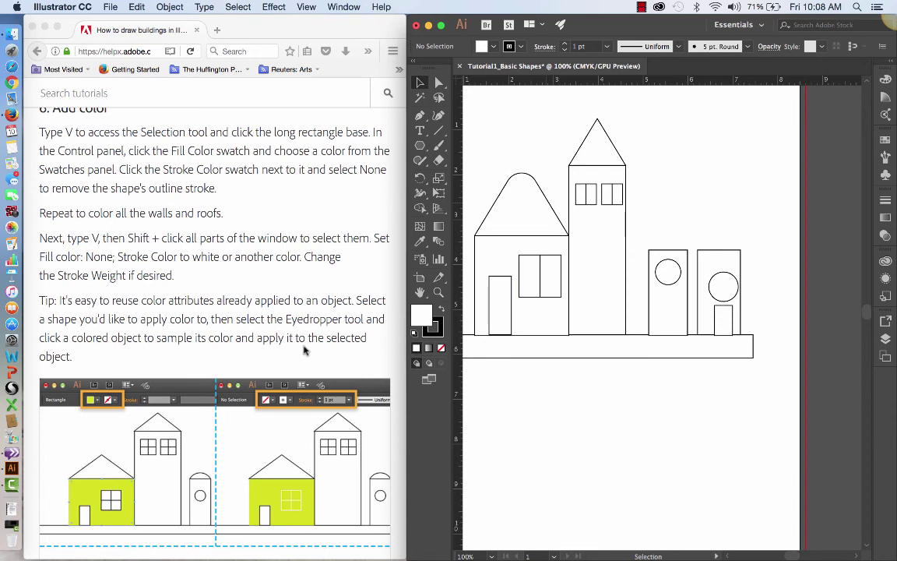
pyautogui.click(593, 358)
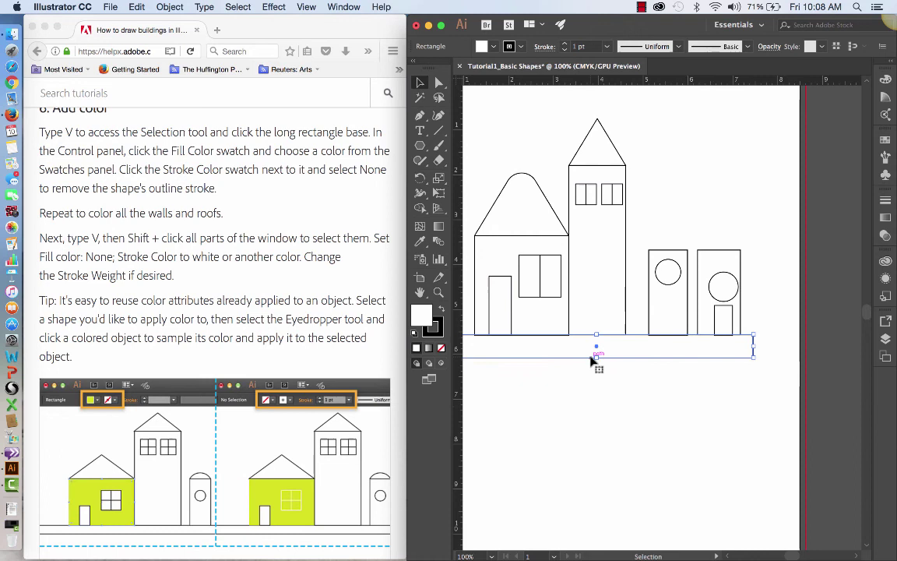
pyautogui.click(481, 49)
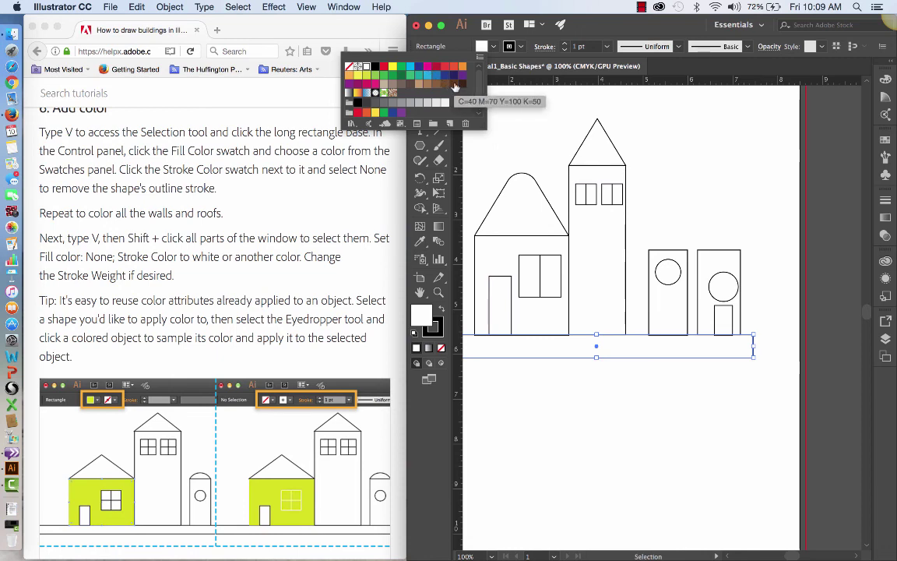
pyautogui.click(454, 78)
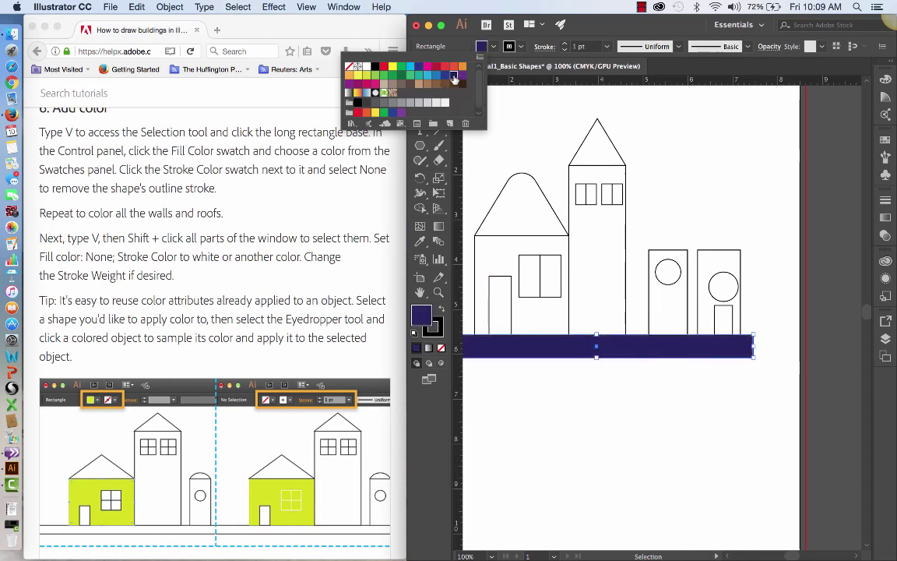
pyautogui.click(586, 427)
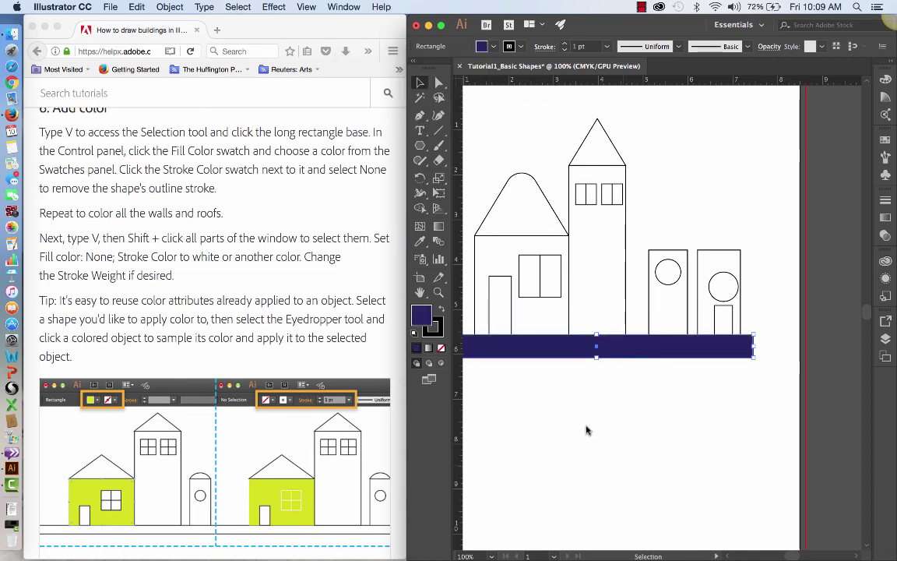
# - Set the base strip's stroke to None and deselect it
pyautogui.click(520, 47)
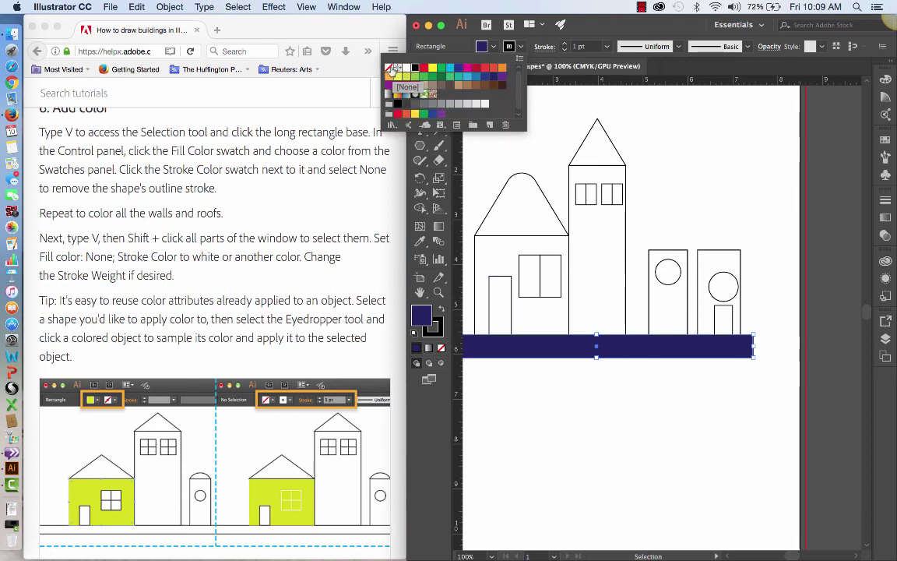
pyautogui.click(389, 69)
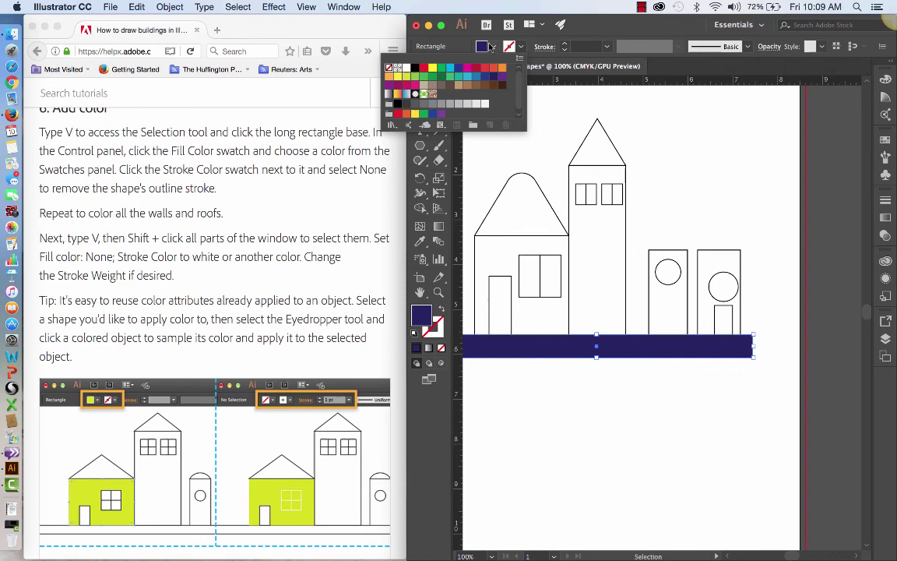
pyautogui.click(613, 437)
pyautogui.click(647, 401)
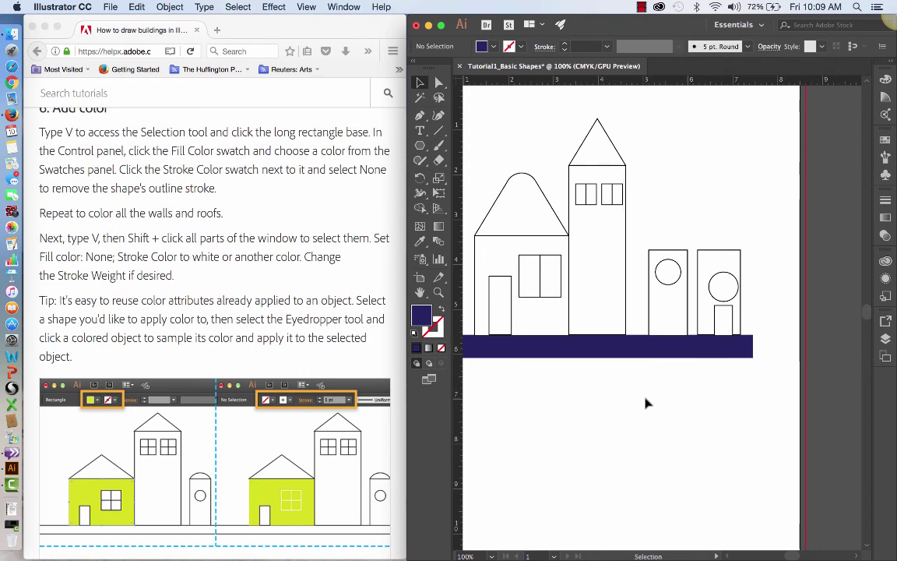
pyautogui.scroll(-3, 645, 402)
pyautogui.hscroll(-3, 646, 402)
pyautogui.scroll(2, 646, 403)
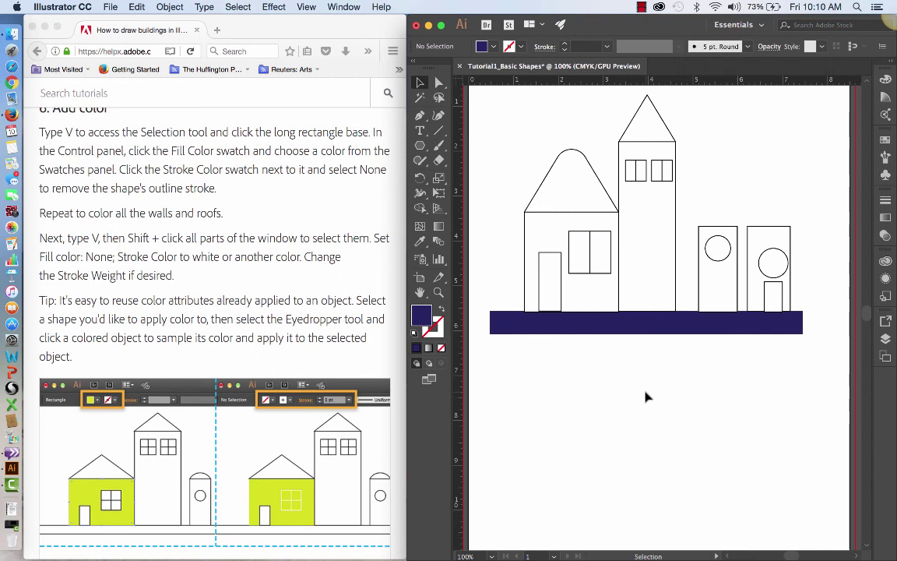
pyautogui.scroll(-3, 646, 397)
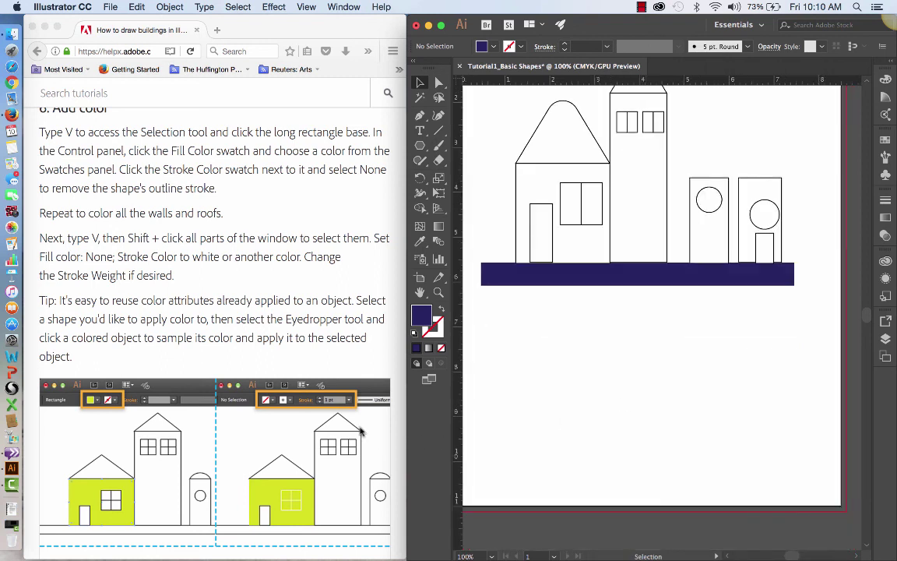
pyautogui.scroll(2, 359, 427)
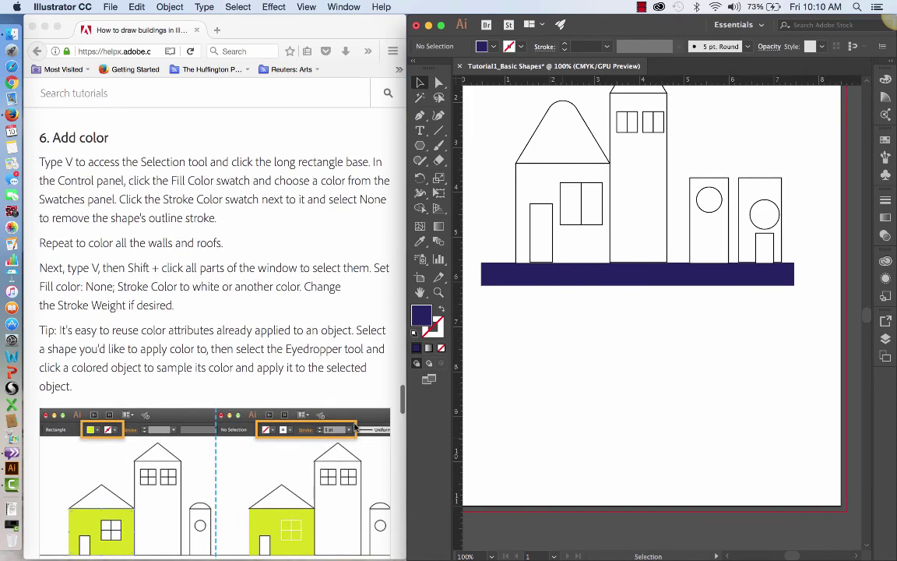
pyautogui.scroll(-10, 354, 427)
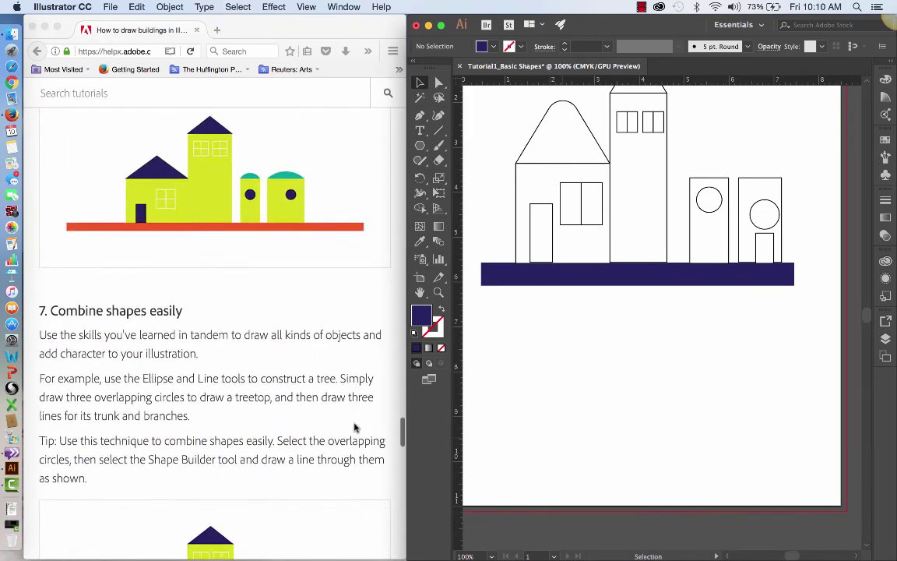
pyautogui.scroll(-5, 354, 427)
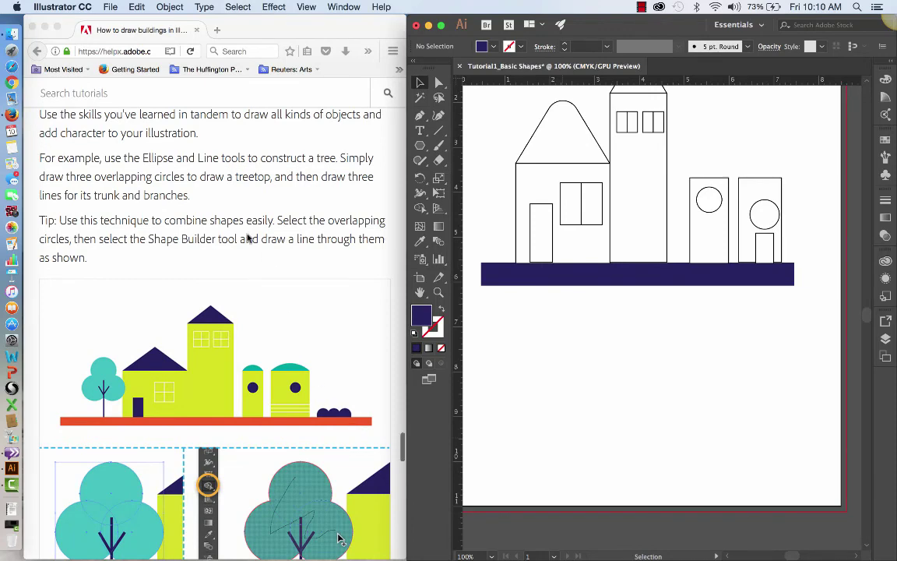
pyautogui.scroll(-9, 250, 239)
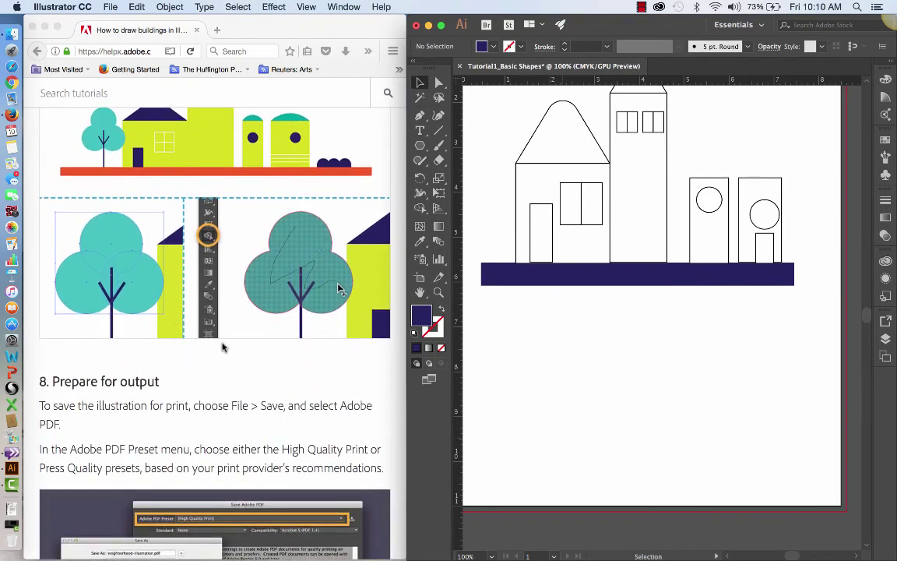
pyautogui.scroll(2, 221, 347)
pyautogui.scroll(-5, 222, 347)
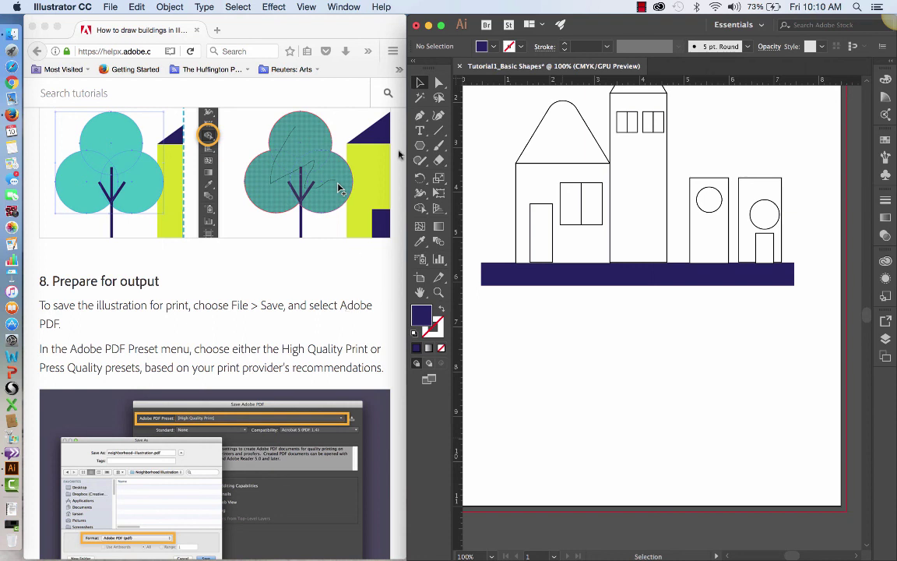
pyautogui.click(642, 7)
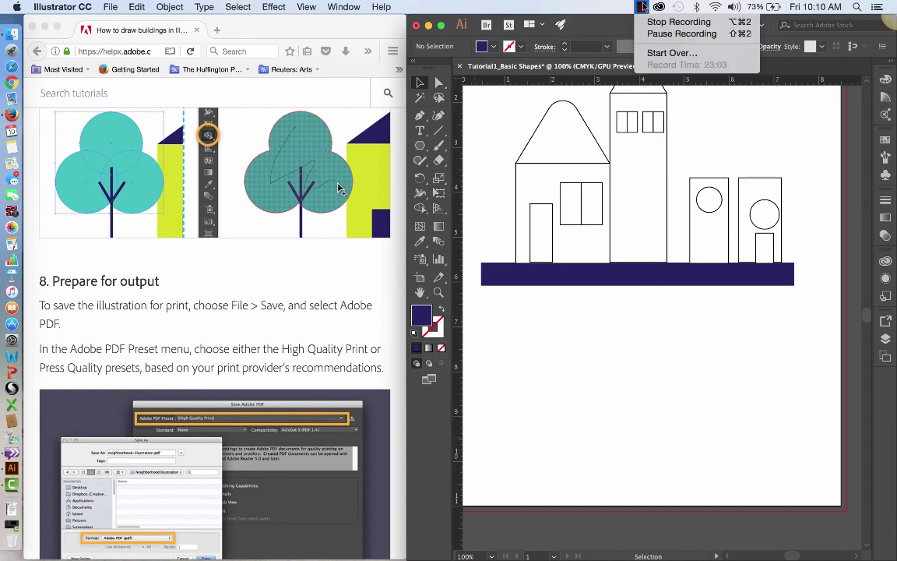